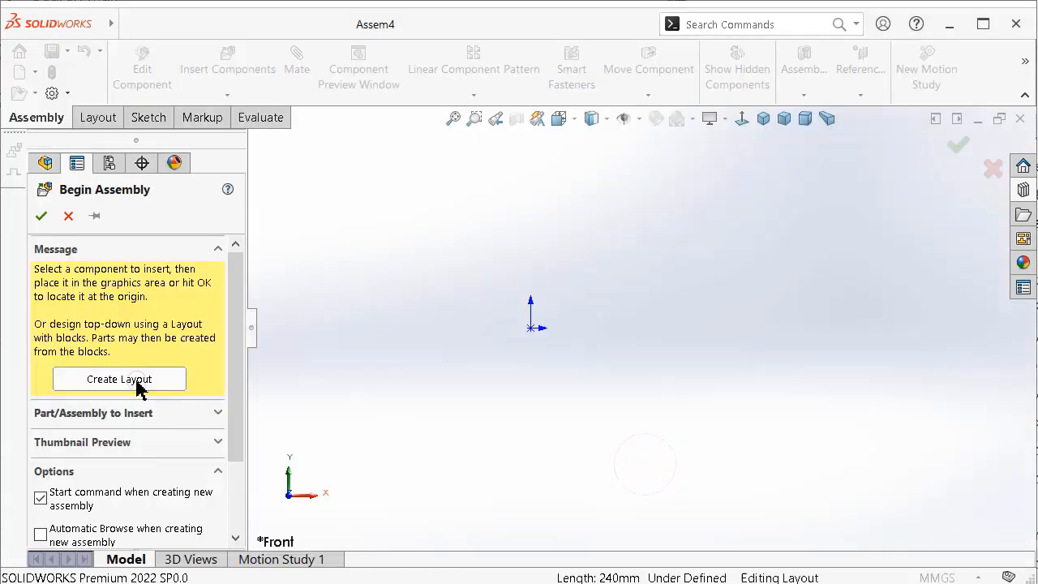
# Create an assembly layout and sketch a circle of about 82.5 mm diameter centred on the origin
pyautogui.click(143, 384)
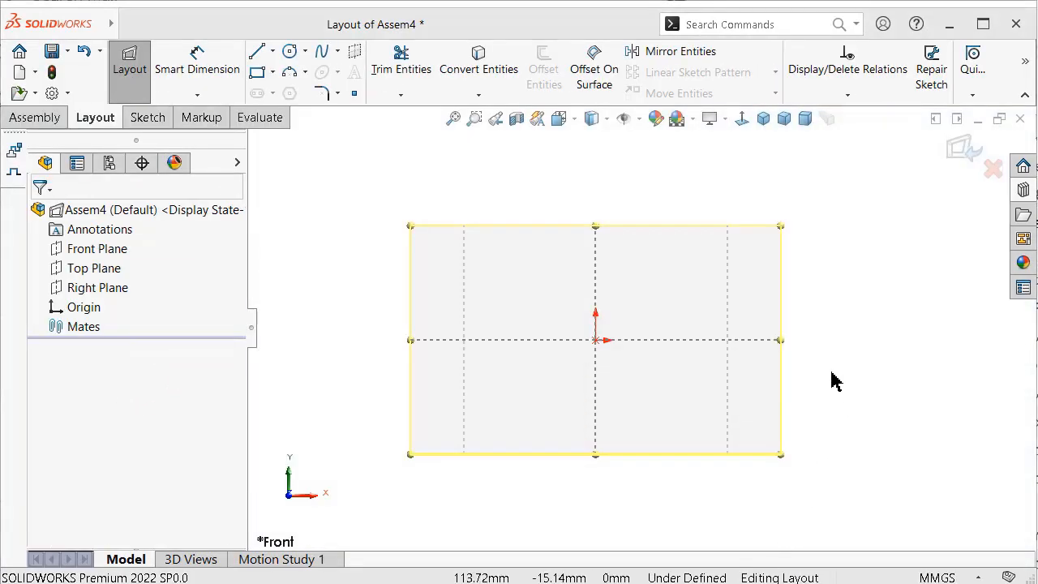
pyautogui.press('s')
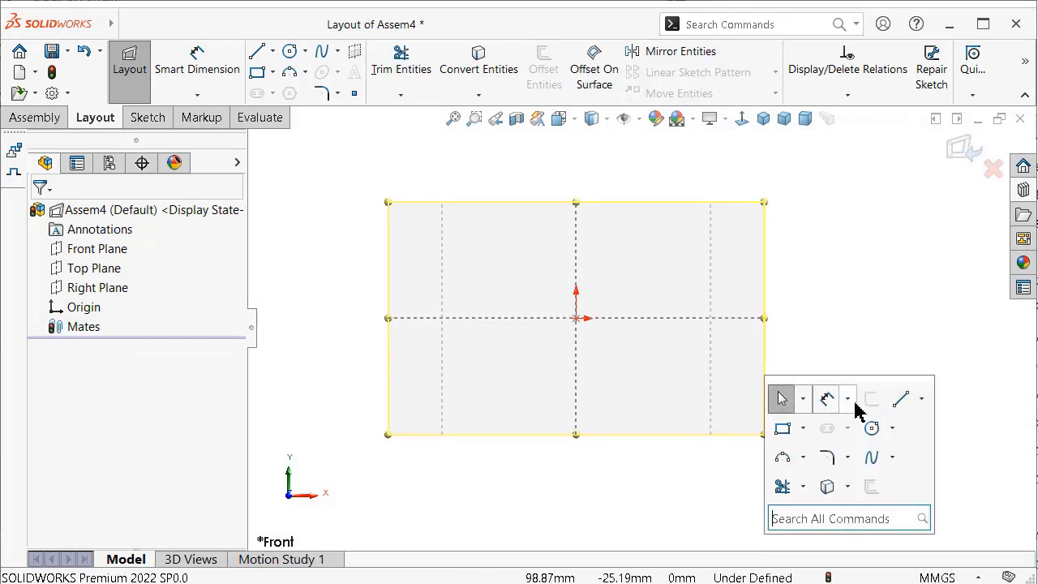
pyautogui.click(872, 429)
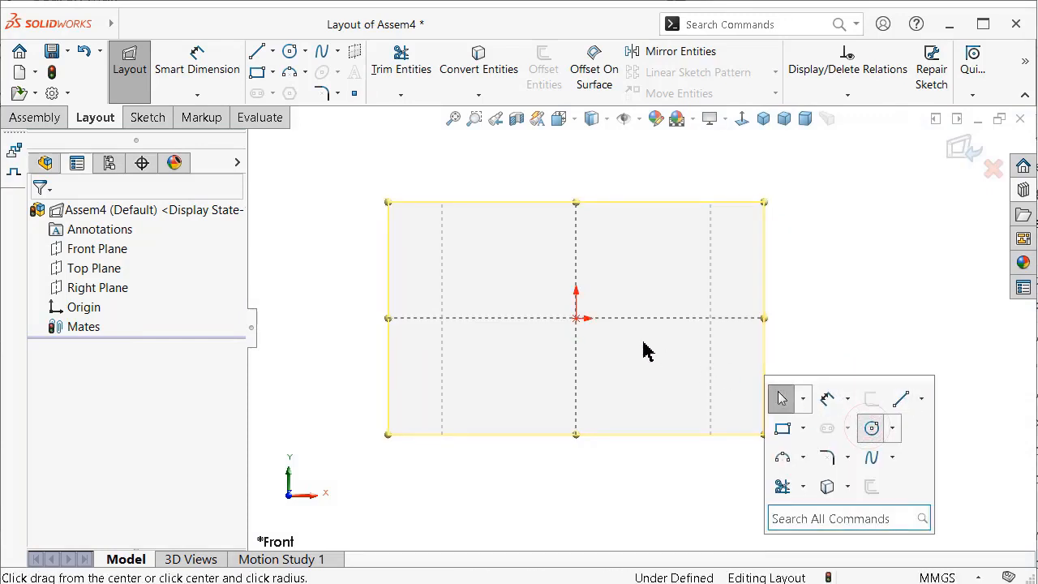
pyautogui.click(576, 318)
pyautogui.click(655, 283)
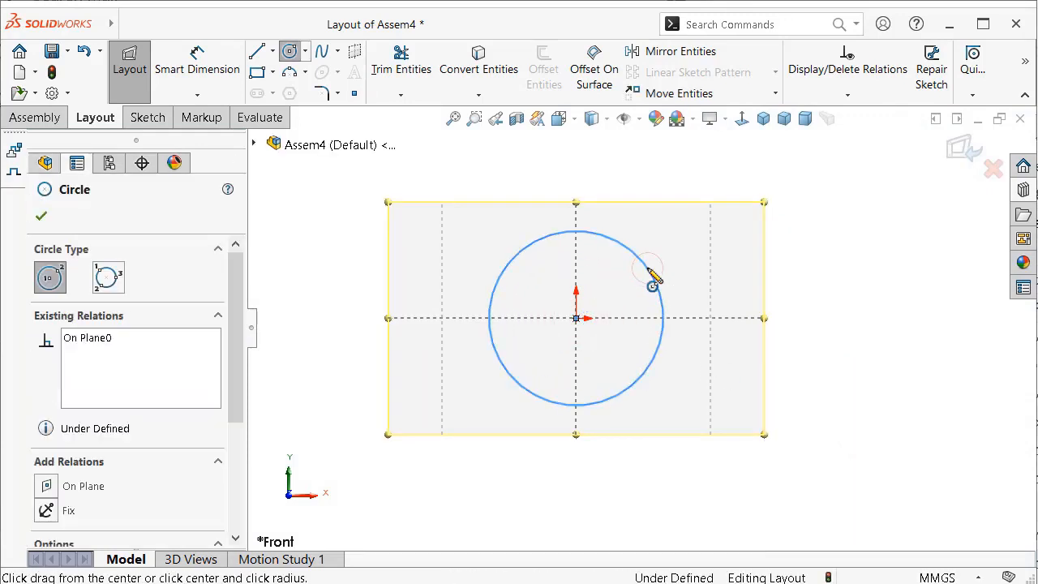
# Sketch a vertical line about 82 mm long straight down from the circle's centre
pyautogui.press('s')
pyautogui.click(943, 344)
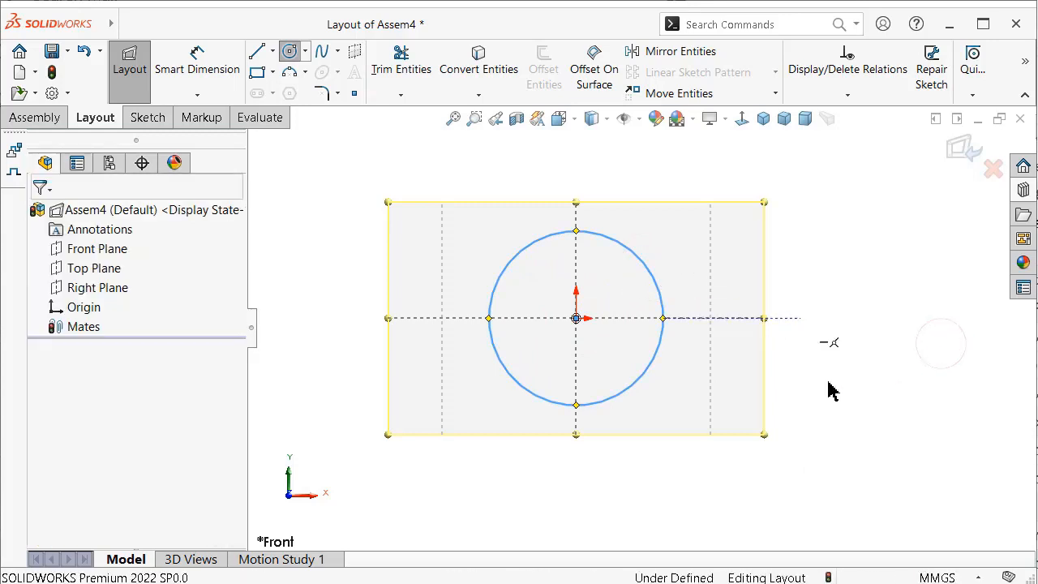
pyautogui.click(576, 317)
pyautogui.scroll(2, 611, 426)
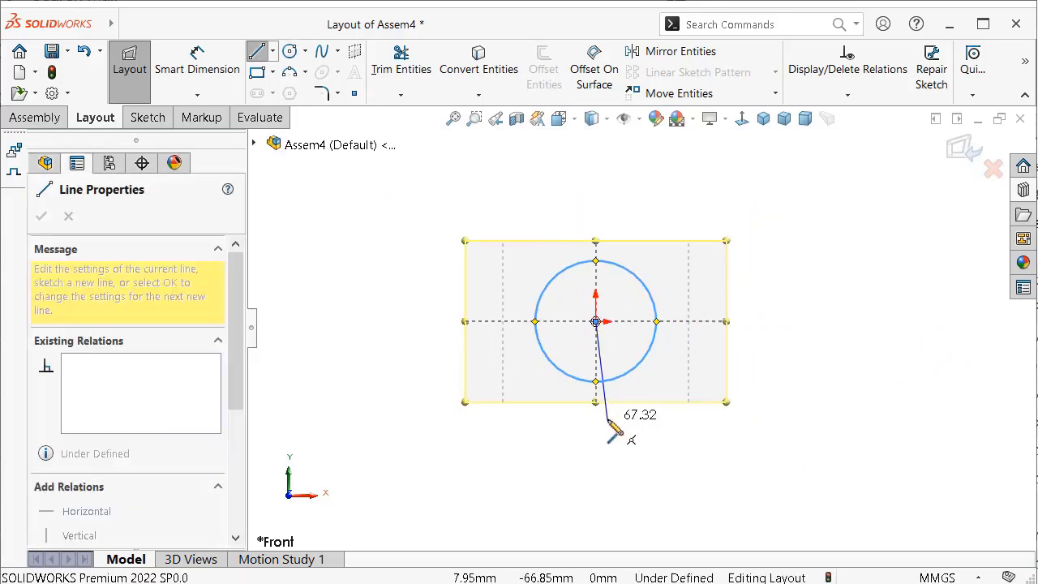
pyautogui.click(595, 442)
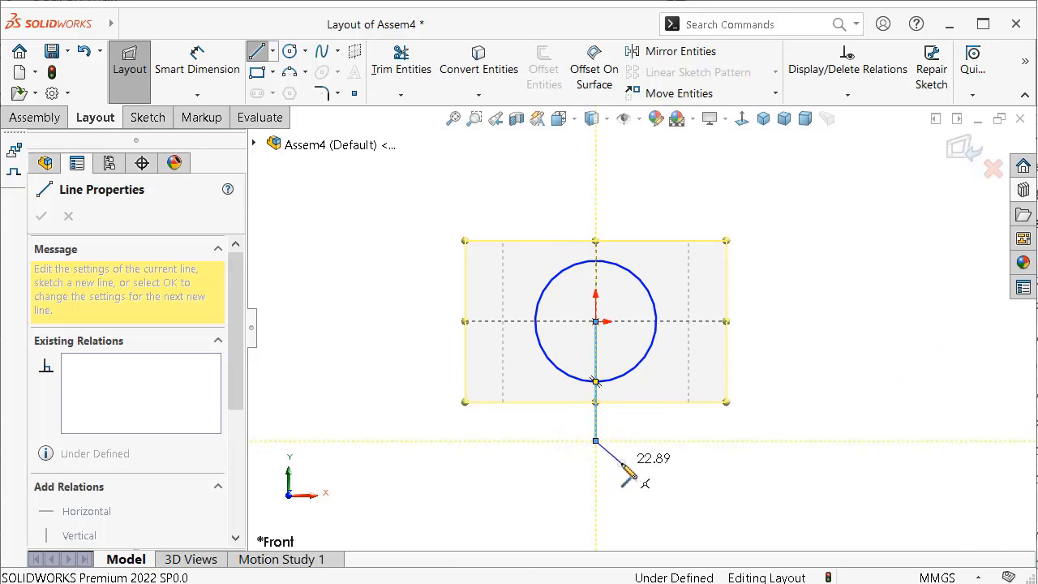
pyautogui.press('Escape')
pyautogui.press('Escape')
# Sketch a horizontal midpoint line about 181 mm long, centred on the vertical line's lower end
pyautogui.press('s')
pyautogui.click(839, 467)
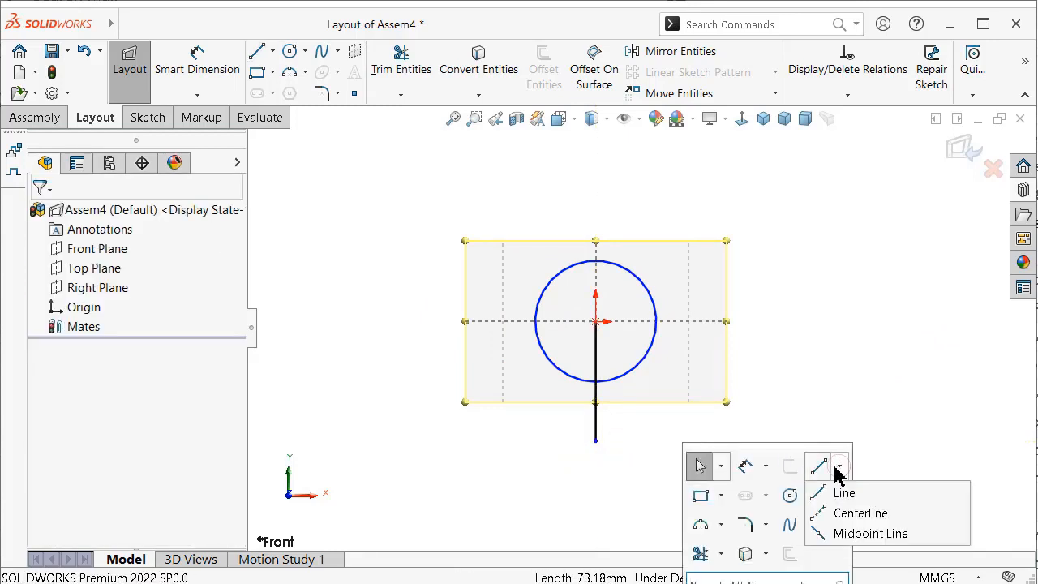
pyautogui.click(848, 533)
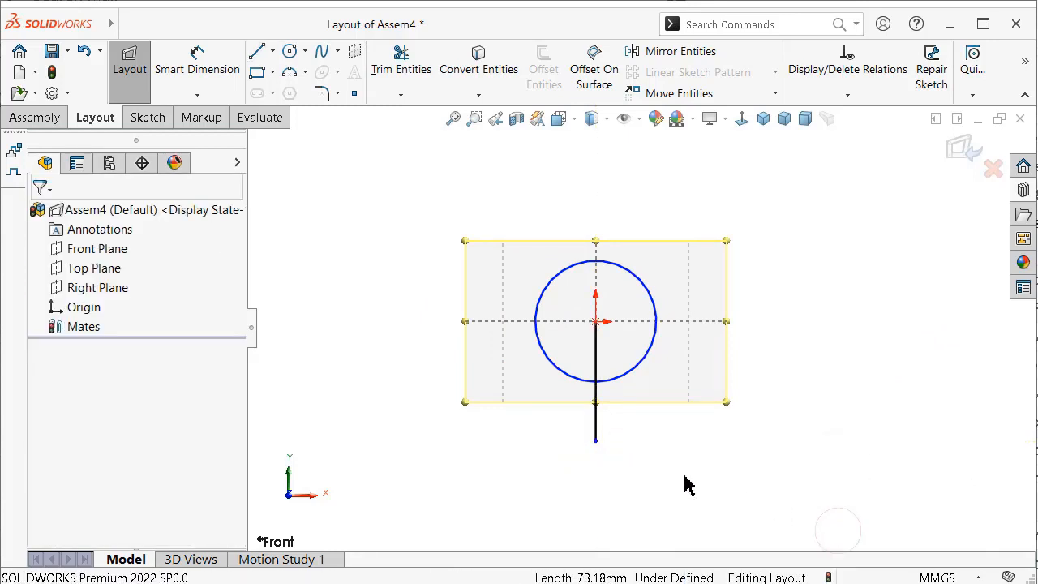
pyautogui.click(596, 442)
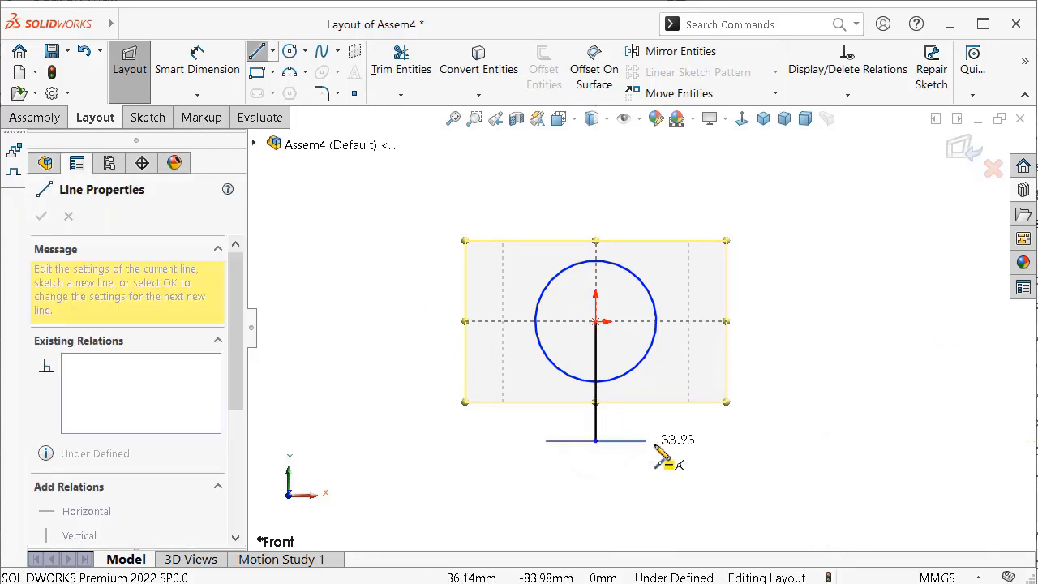
pyautogui.click(728, 442)
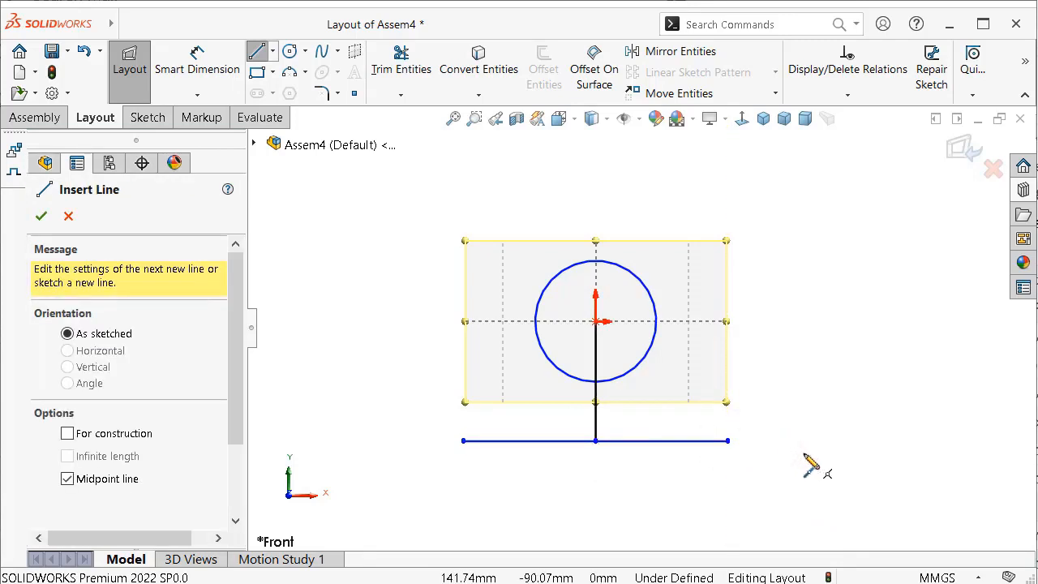
# Dimension the circle's diameter as 80 mm
pyautogui.moveTo(811, 479); pyautogui.dragTo(806, 369, button='right')
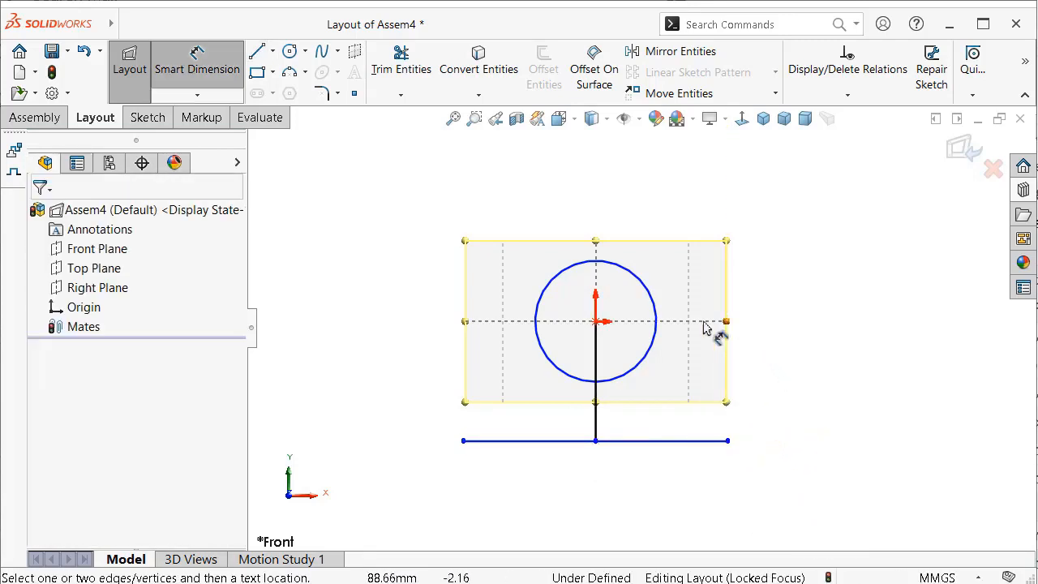
pyautogui.click(659, 324)
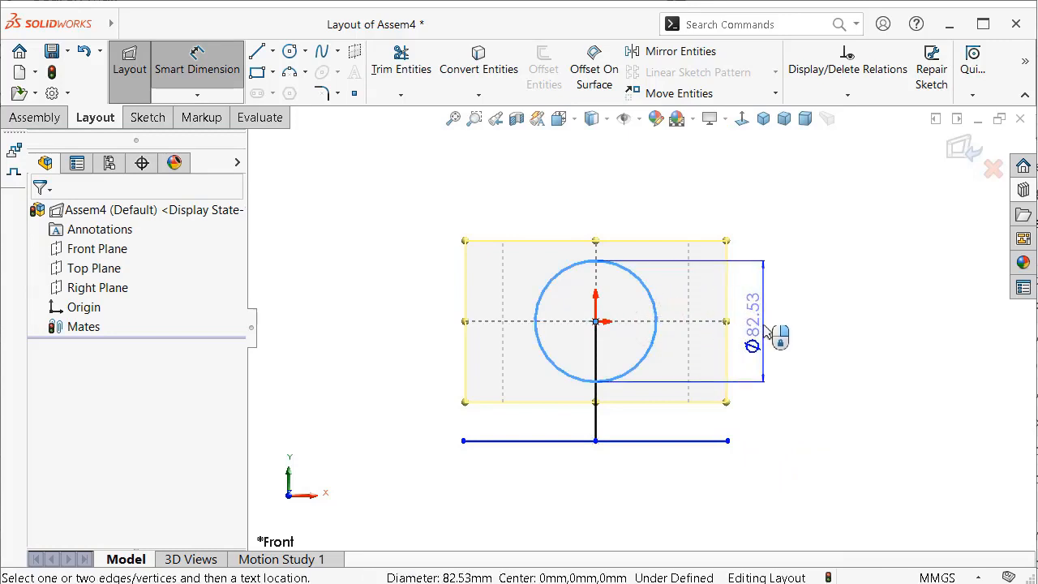
pyautogui.click(766, 331)
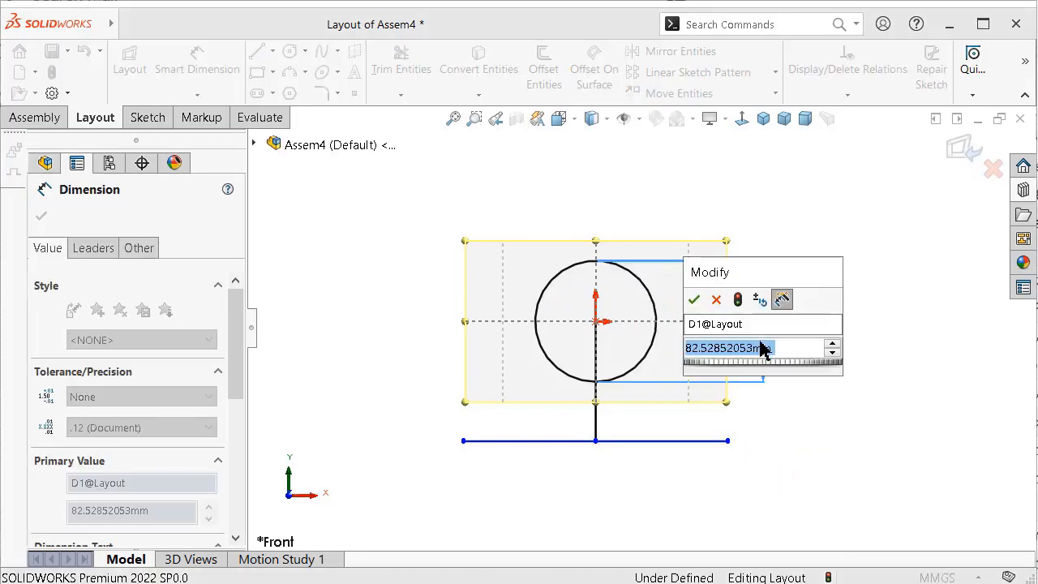
pyautogui.write('80')
pyautogui.click(694, 299)
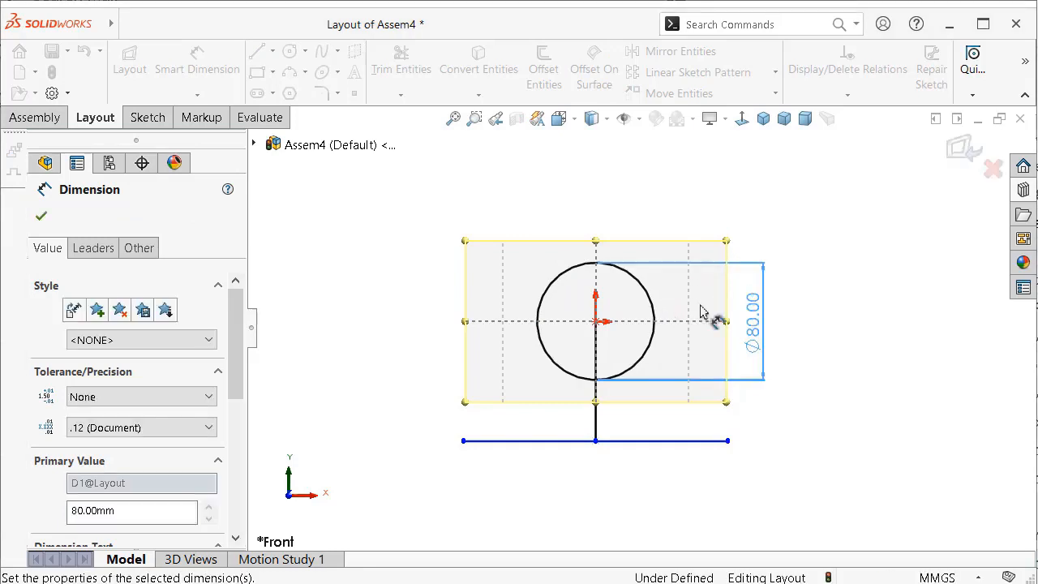
# Dimension the vertical line's length with the expression 40+20 mm
pyautogui.click(596, 412)
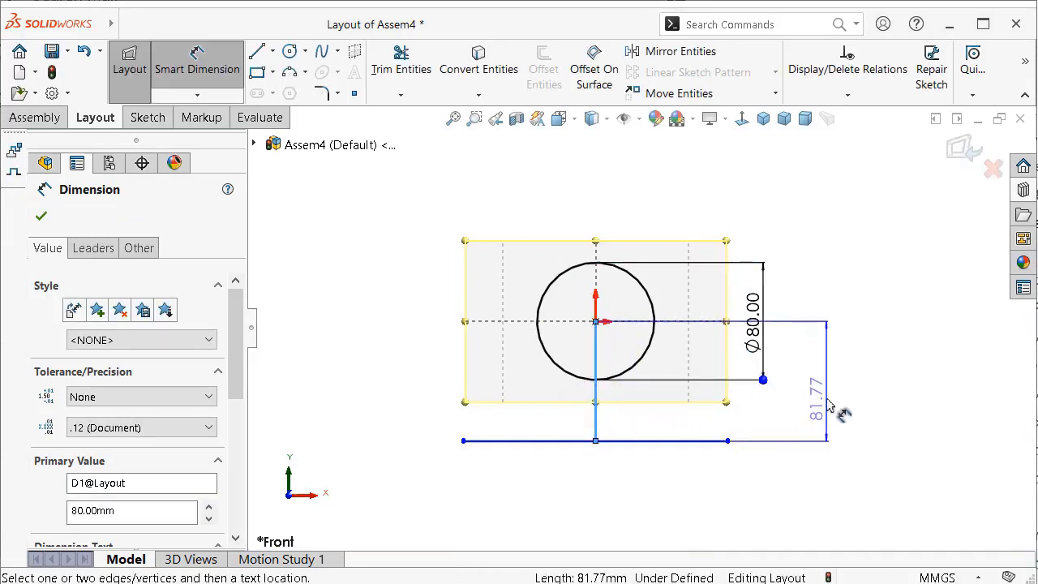
pyautogui.click(831, 407)
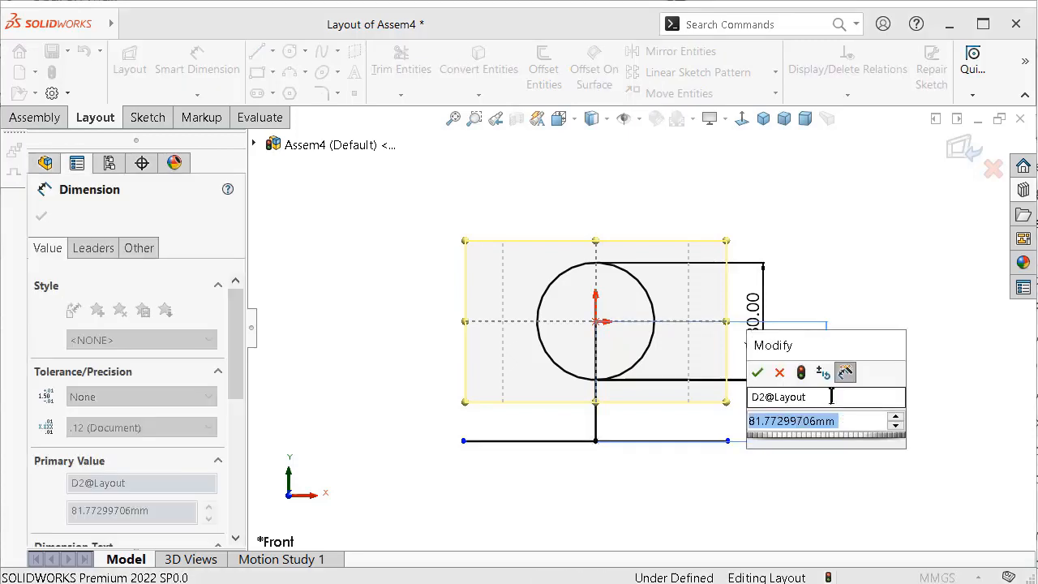
pyautogui.write('40')
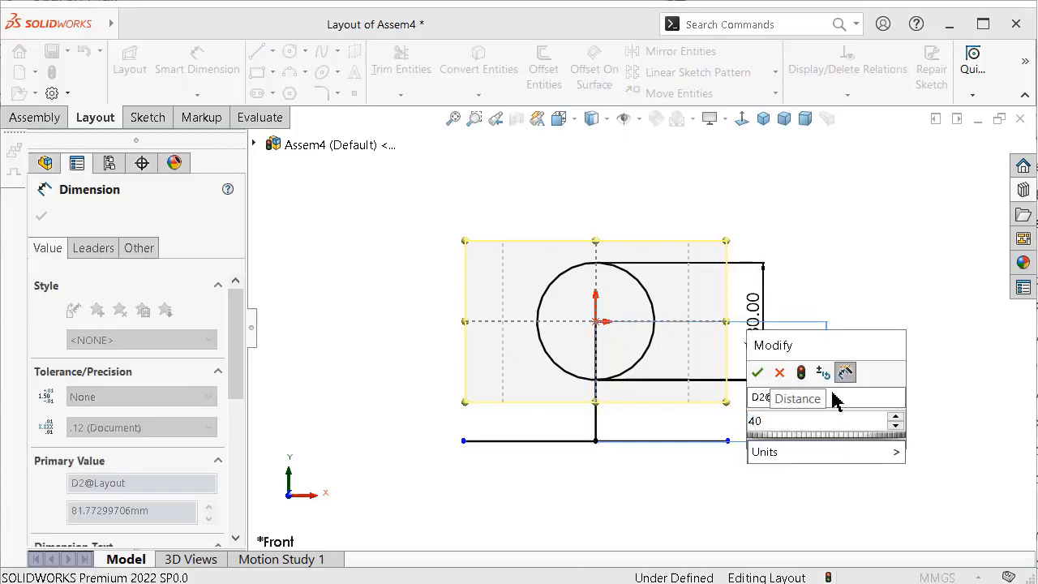
pyautogui.write('+20')
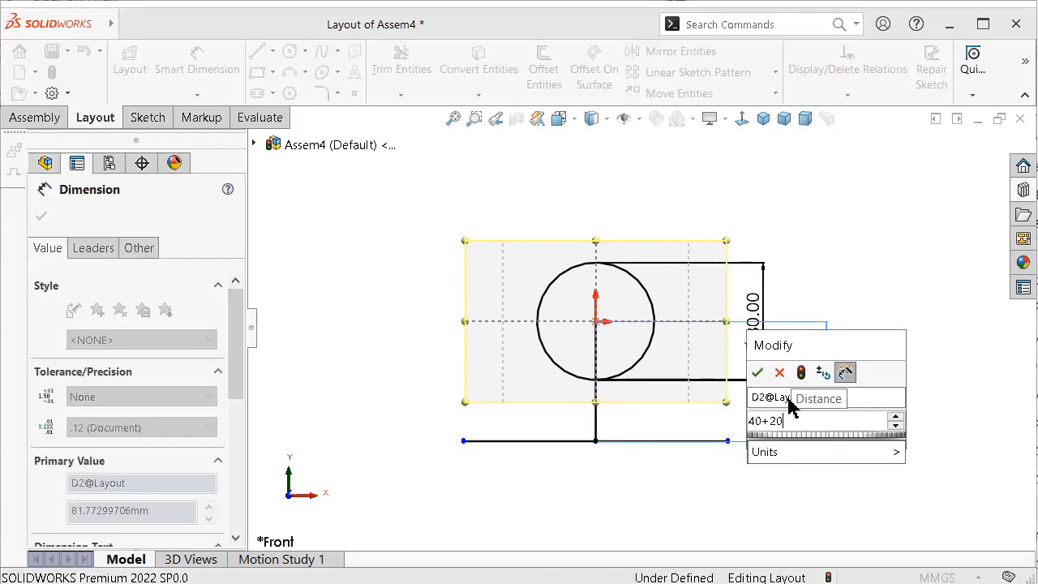
pyautogui.click(757, 373)
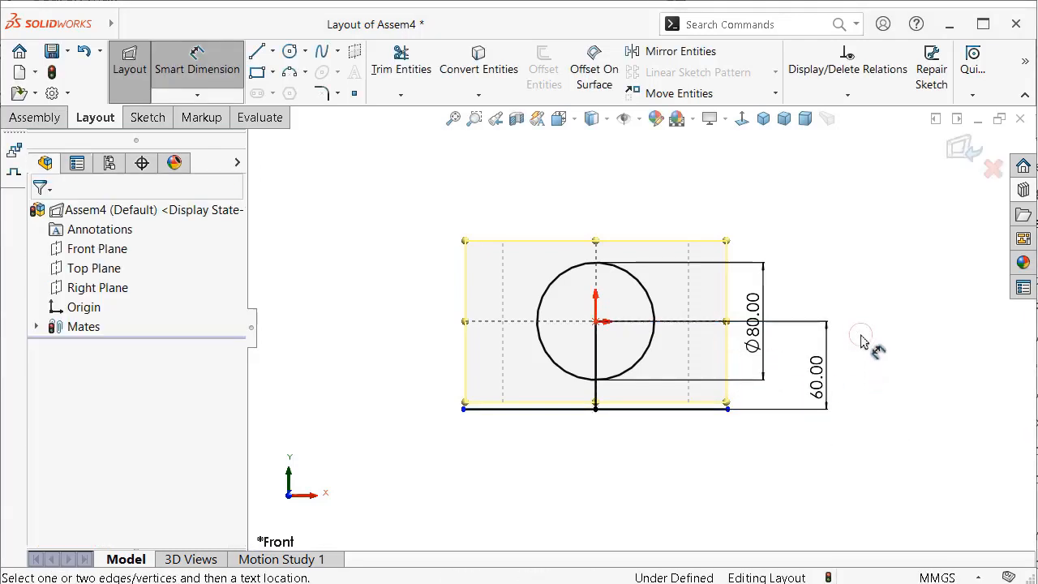
# Dimension the horizontal line's length as 250 mm and finish dimensioning
pyautogui.click(702, 411)
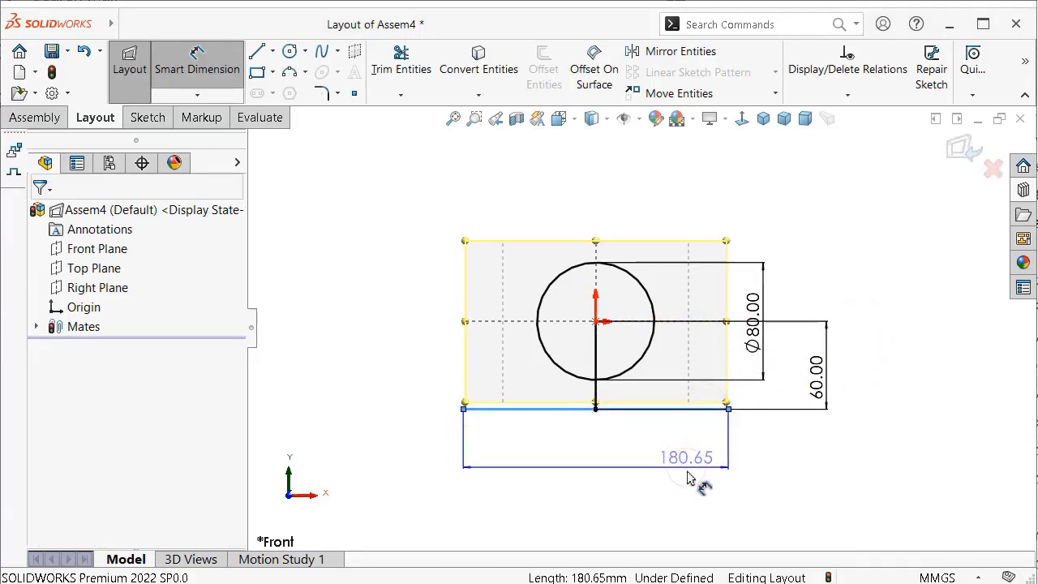
pyautogui.click(689, 480)
pyautogui.write('250')
pyautogui.press('Return')
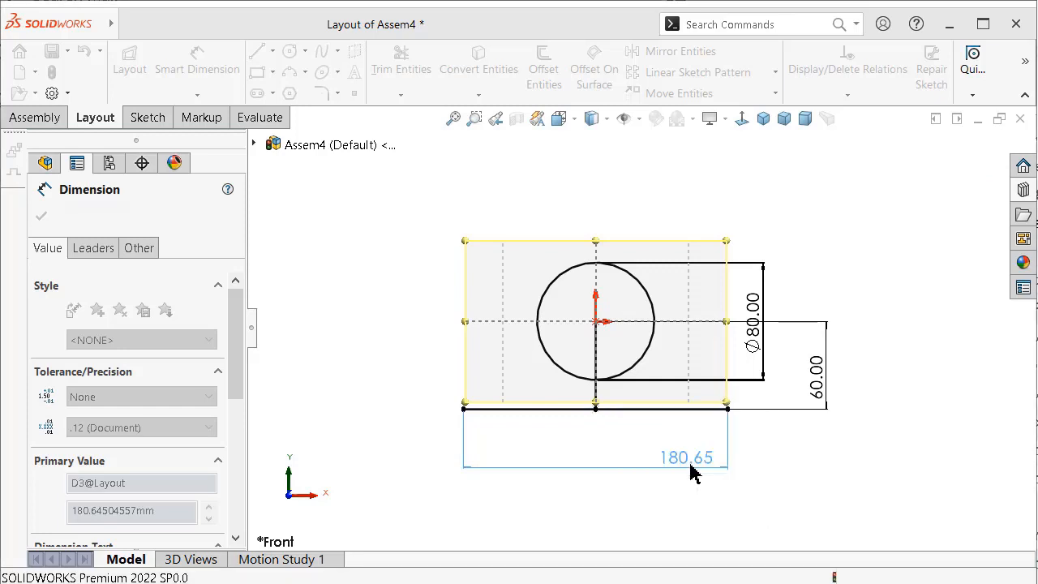
pyautogui.click(812, 478)
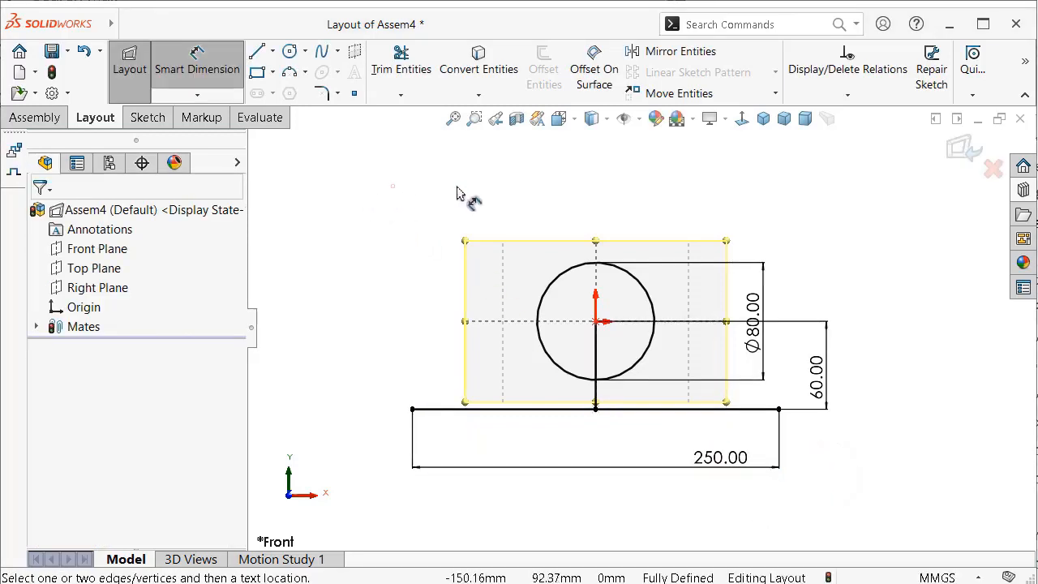
pyautogui.press('Escape')
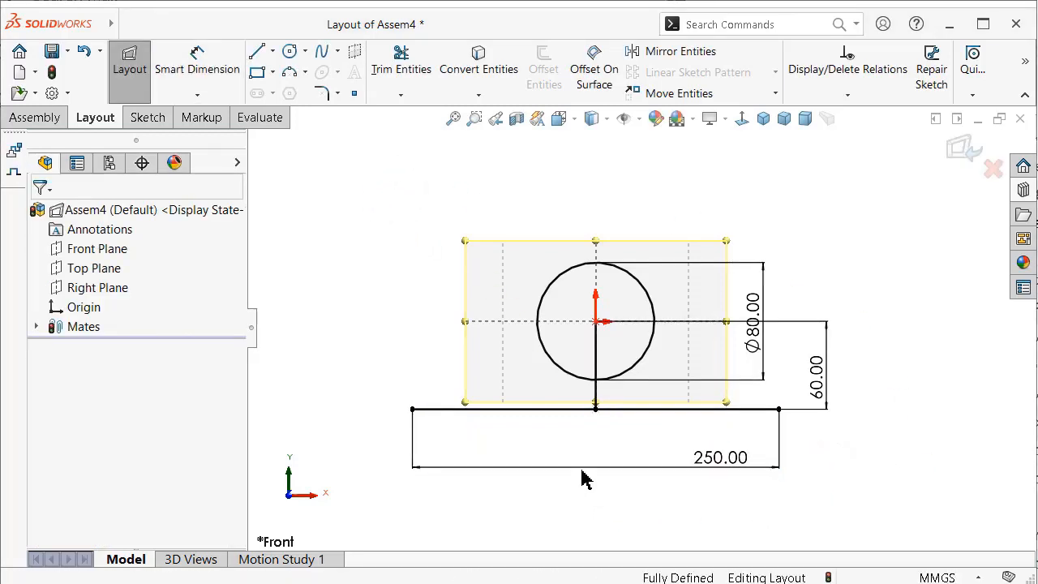
# Convert the circle and both lines of the layout into construction geometry
pyautogui.moveTo(385, 206)
pyautogui.mouseDown()
pyautogui.moveTo(776, 262)
pyautogui.moveTo(395, 488)
pyautogui.moveTo(389, 419)
pyautogui.moveTo(405, 430)
pyautogui.mouseUp()
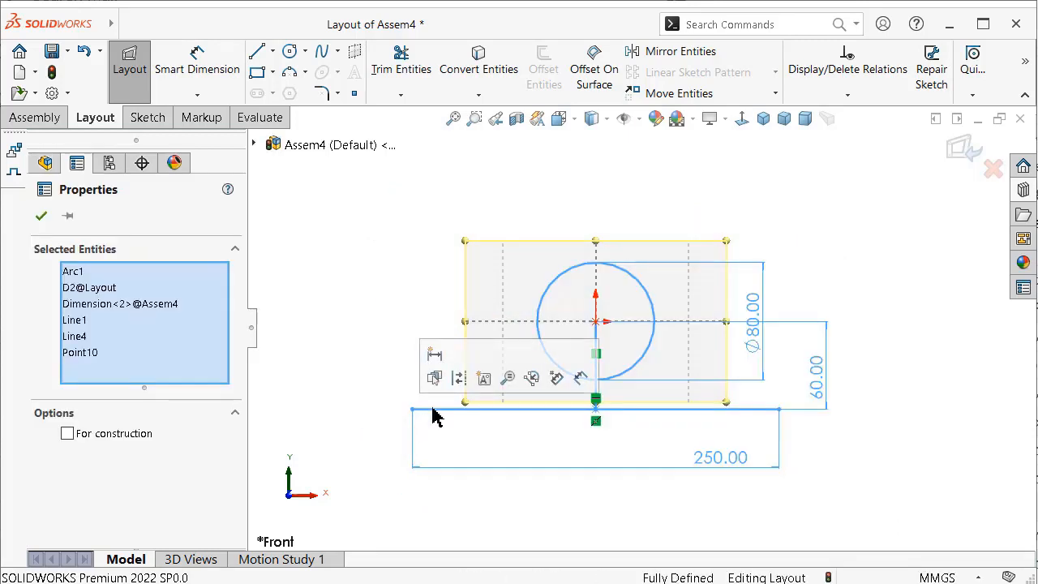
pyautogui.click(462, 439)
pyautogui.scroll(-2, 501, 332)
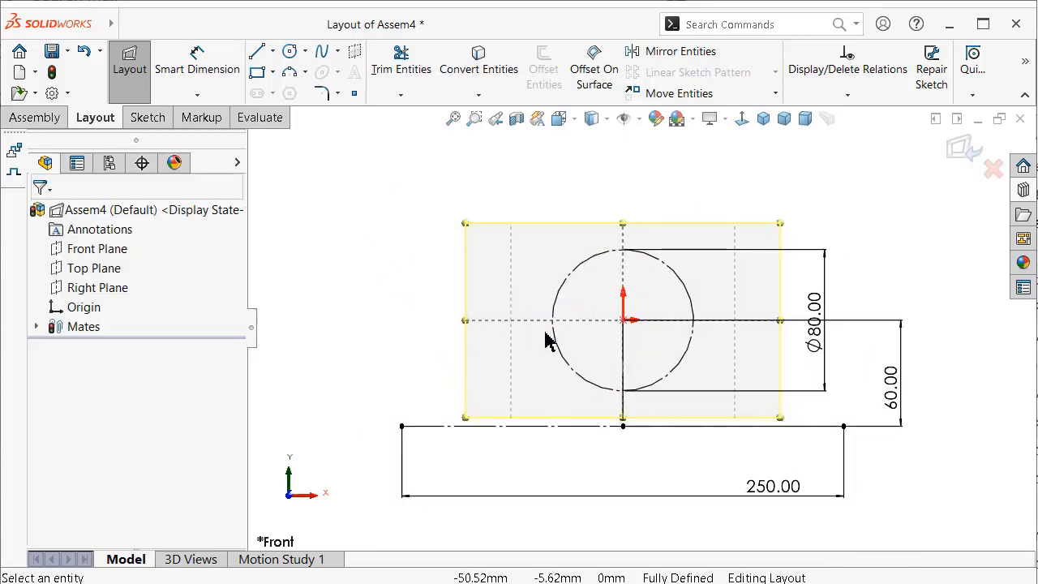
# Place the circle's diameter dimension on the left side of the sketch and re-enter its value as 40*2
pyautogui.scroll(-1, 819, 342)
pyautogui.moveTo(853, 312); pyautogui.dragTo(370, 301)
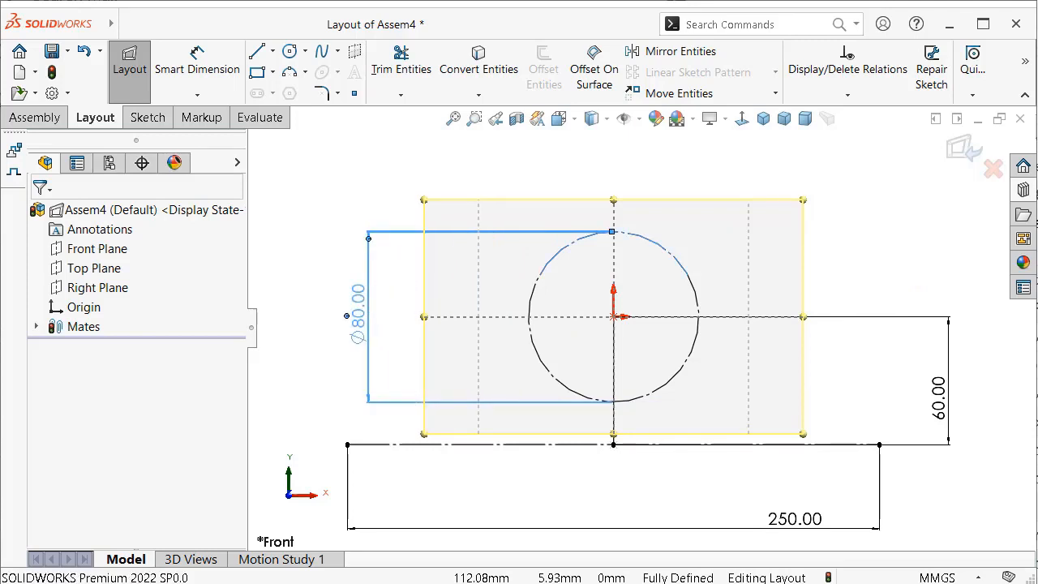
pyautogui.click(370, 305)
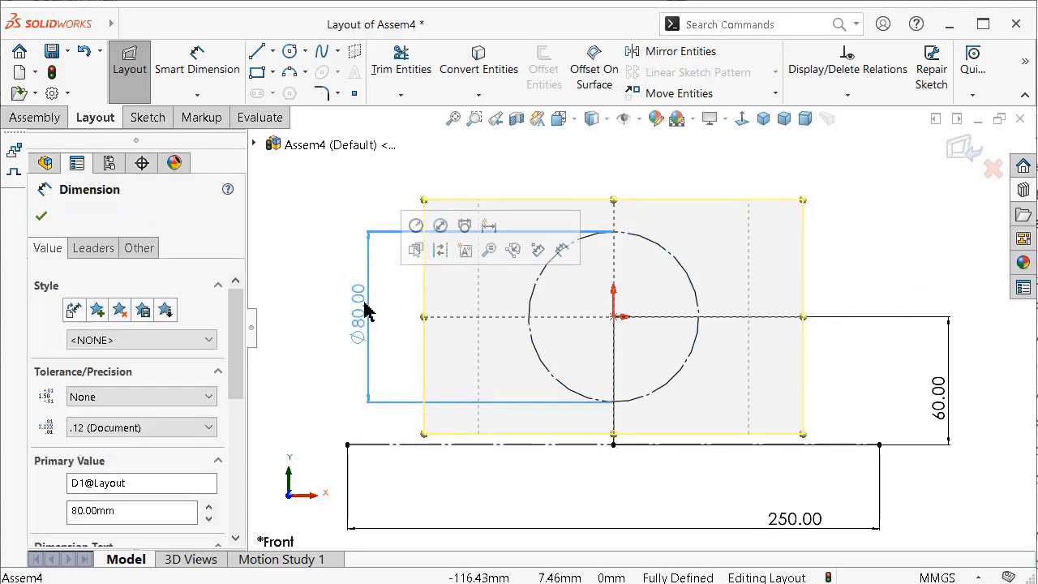
pyautogui.doubleClick(366, 311)
pyautogui.write('4')
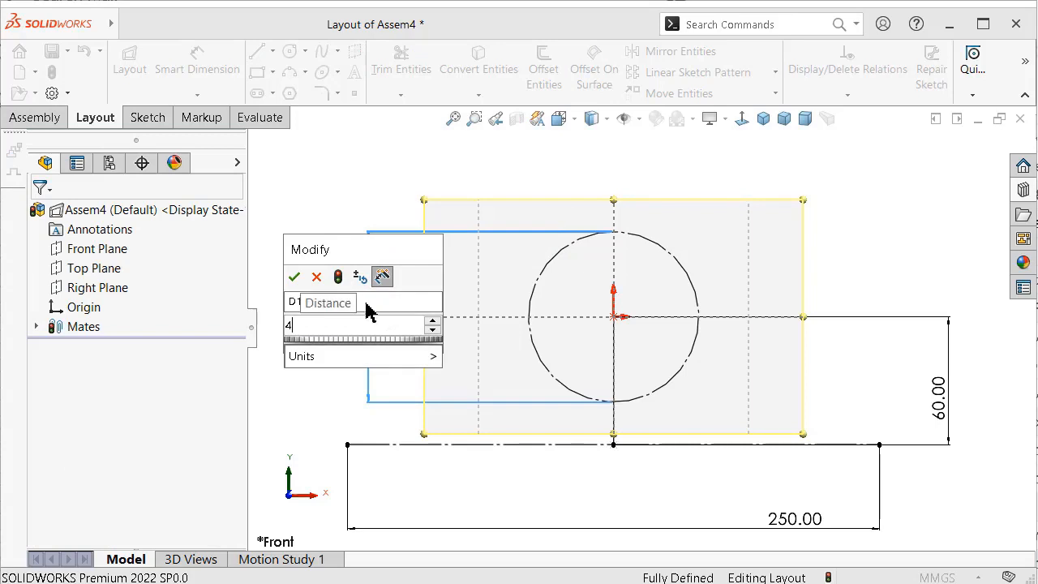
pyautogui.write('0*2')
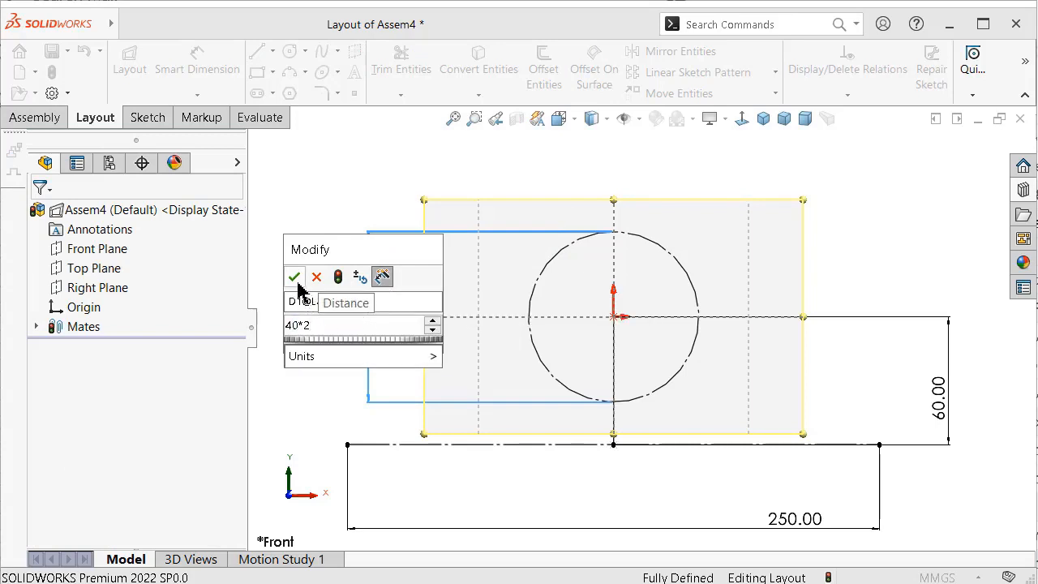
pyautogui.click(294, 278)
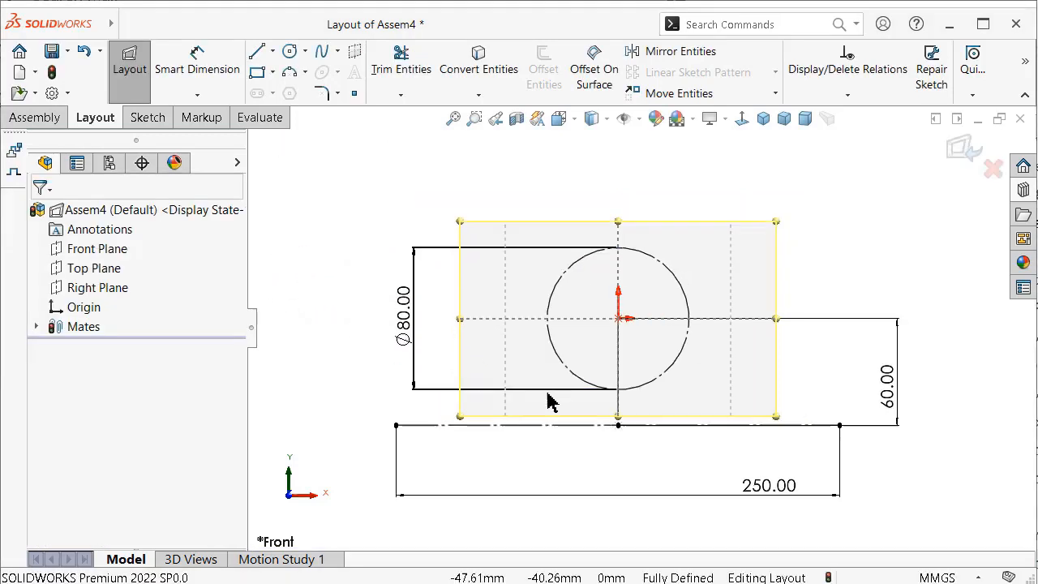
# Centre the horizontal line's dimension below it, bring the vertical line's dimension closer to the sketch, and exit the layout
pyautogui.moveTo(759, 493)
pyautogui.mouseDown()
pyautogui.moveTo(598, 525)
pyautogui.moveTo(590, 516)
pyautogui.moveTo(604, 515)
pyautogui.mouseUp()
pyautogui.moveTo(888, 381); pyautogui.dragTo(860, 369)
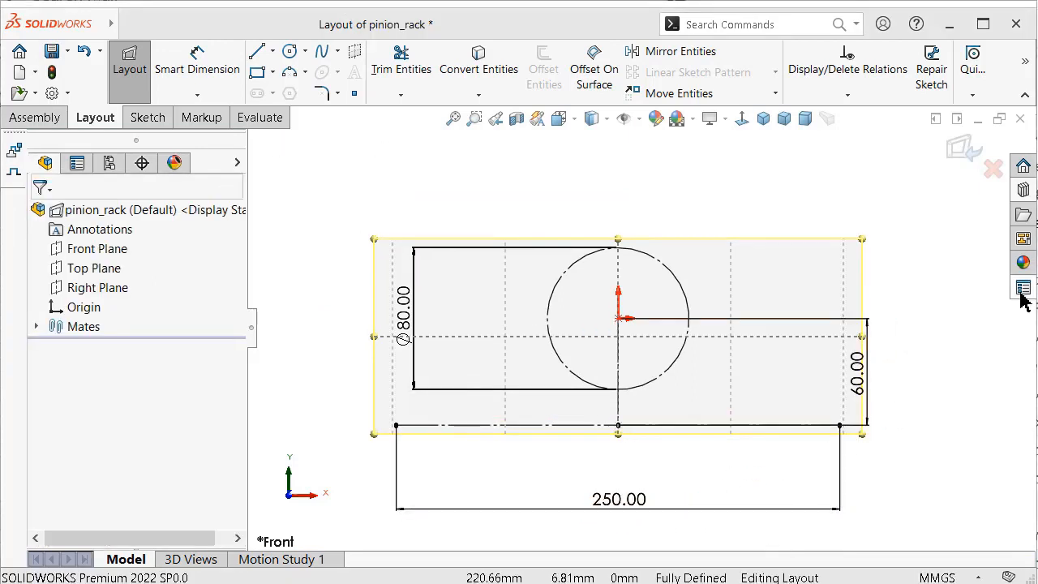
pyautogui.click(958, 150)
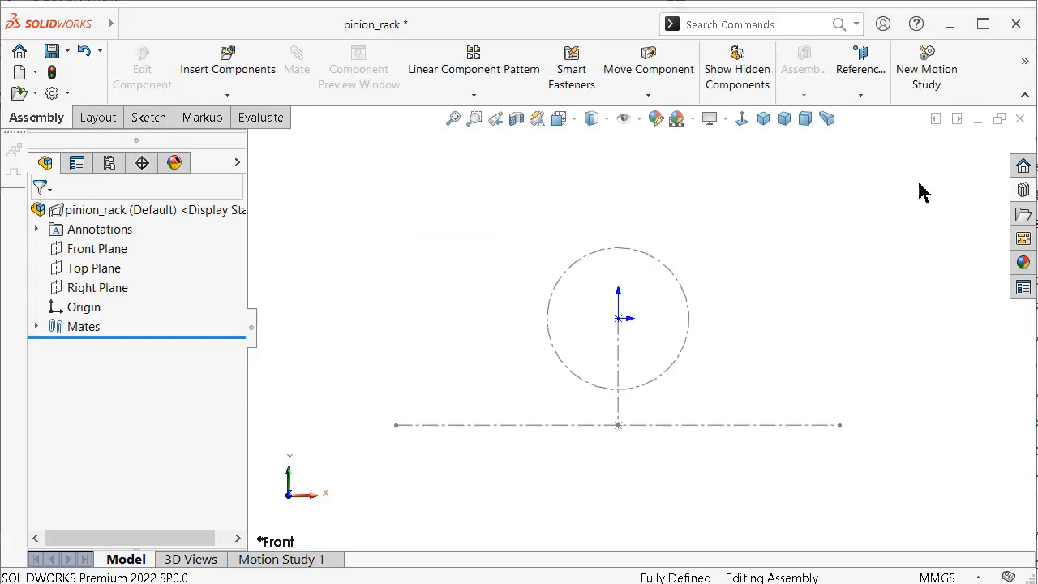
# Insert a Toolbox spur gear beside the layout circle and set its module to 4
pyautogui.click(687, 310)
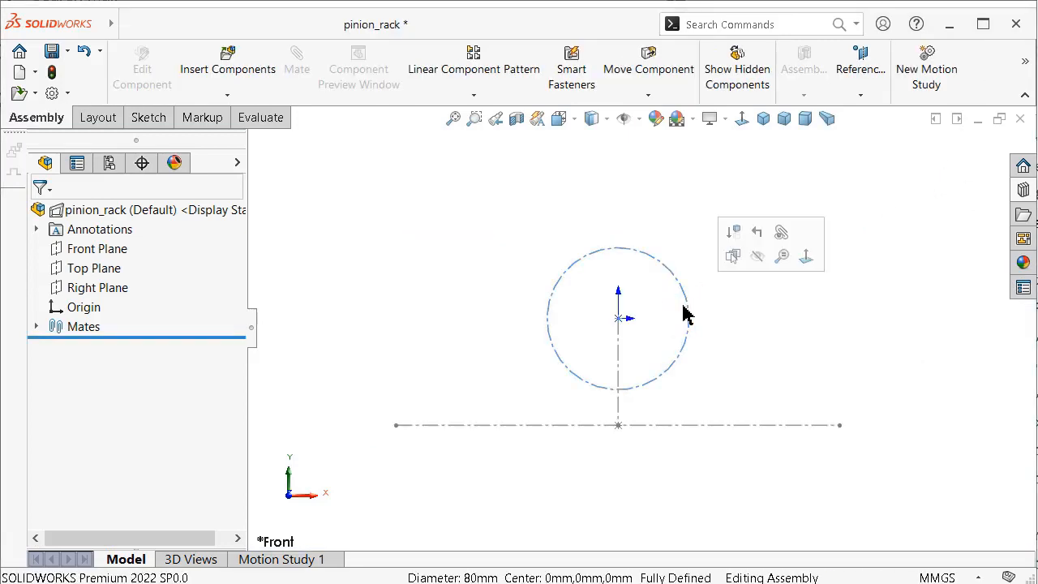
pyautogui.click(1023, 193)
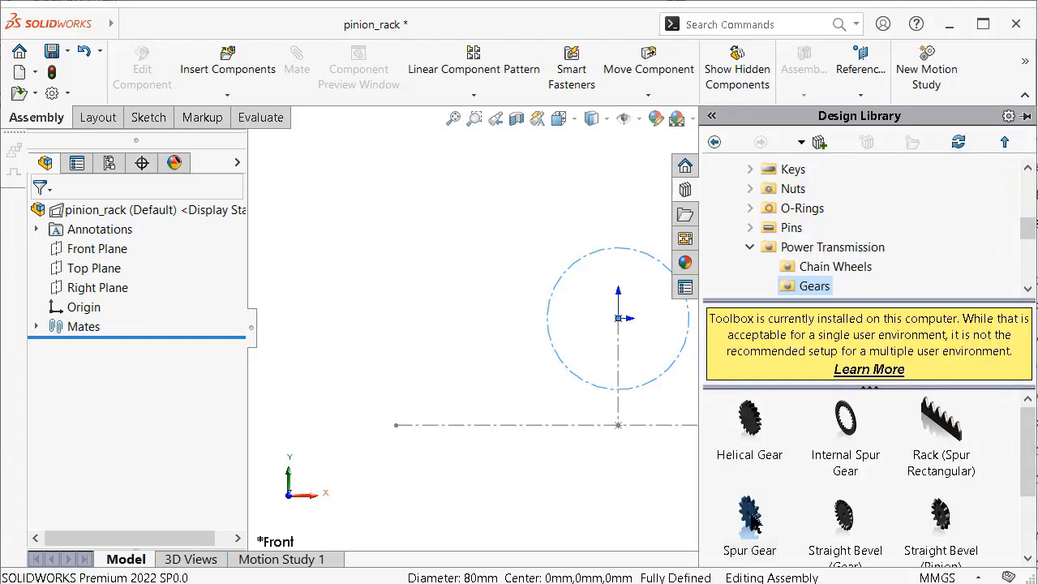
pyautogui.moveTo(753, 523); pyautogui.dragTo(432, 350)
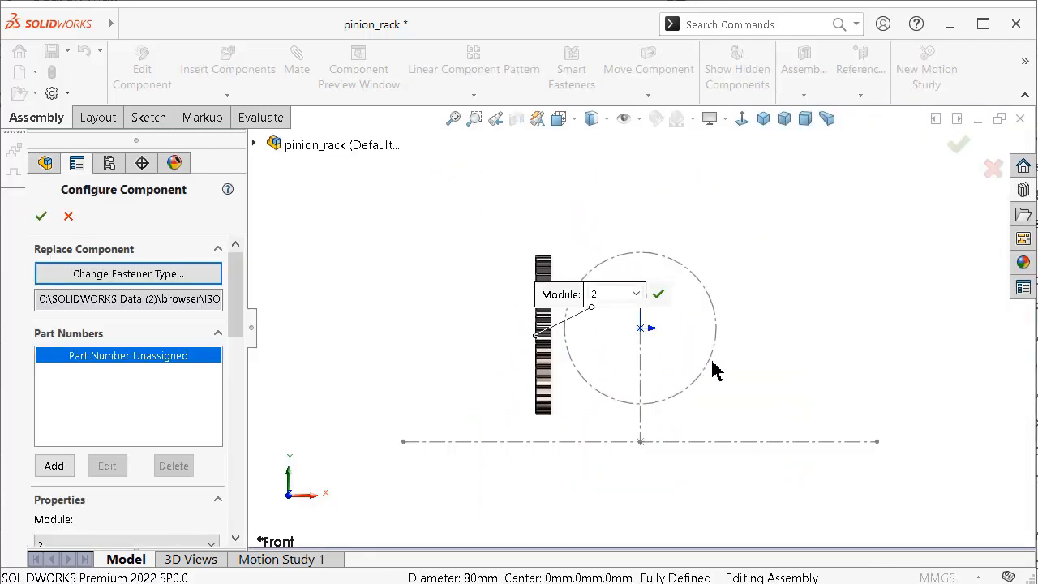
pyautogui.click(636, 294)
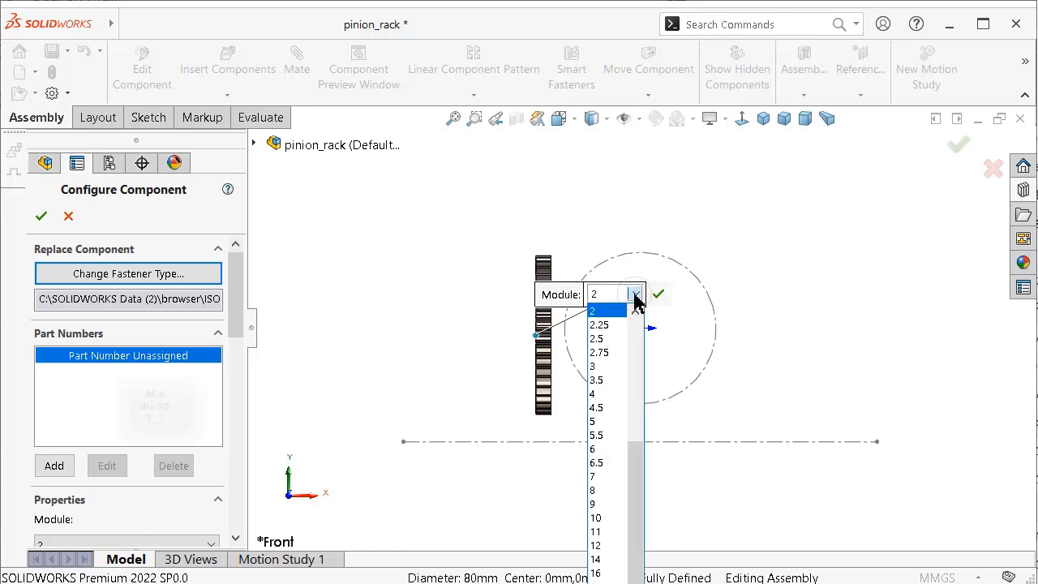
pyautogui.click(598, 394)
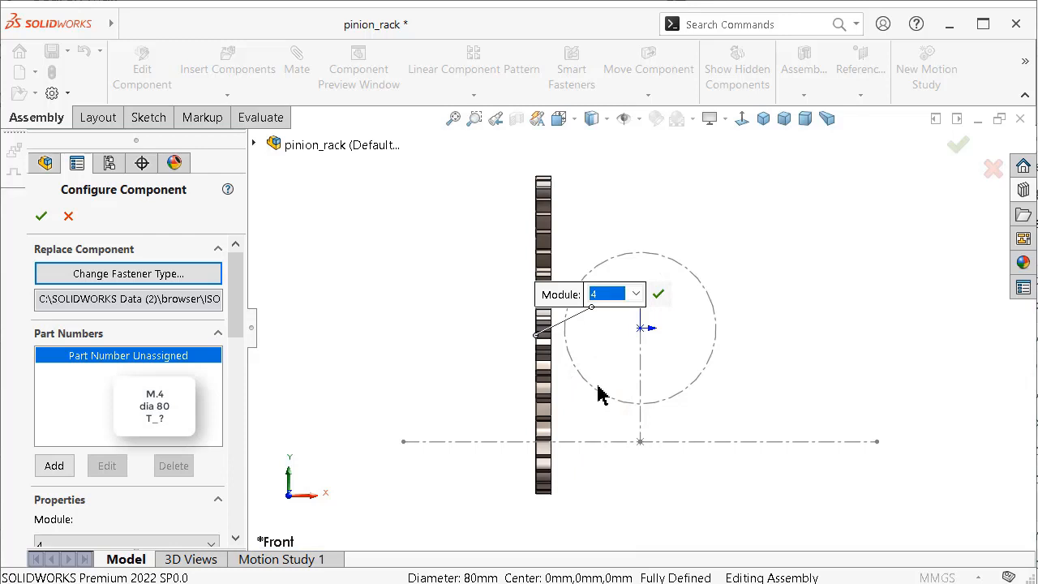
# Set the spur gear's number of teeth to 20
pyautogui.moveTo(238, 278); pyautogui.dragTo(241, 350)
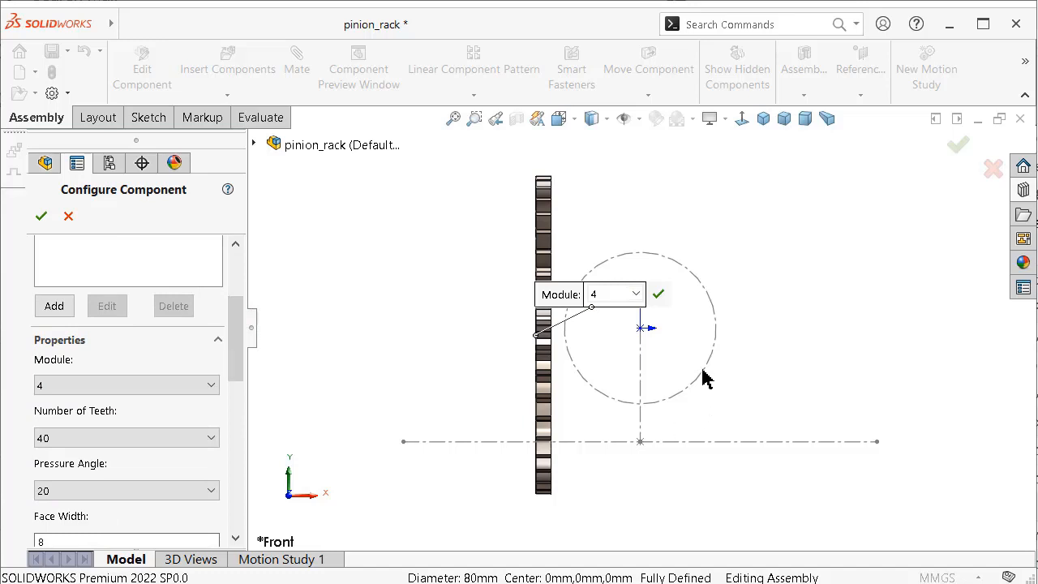
pyautogui.click(97, 439)
pyautogui.moveTo(211, 82); pyautogui.dragTo(207, 45)
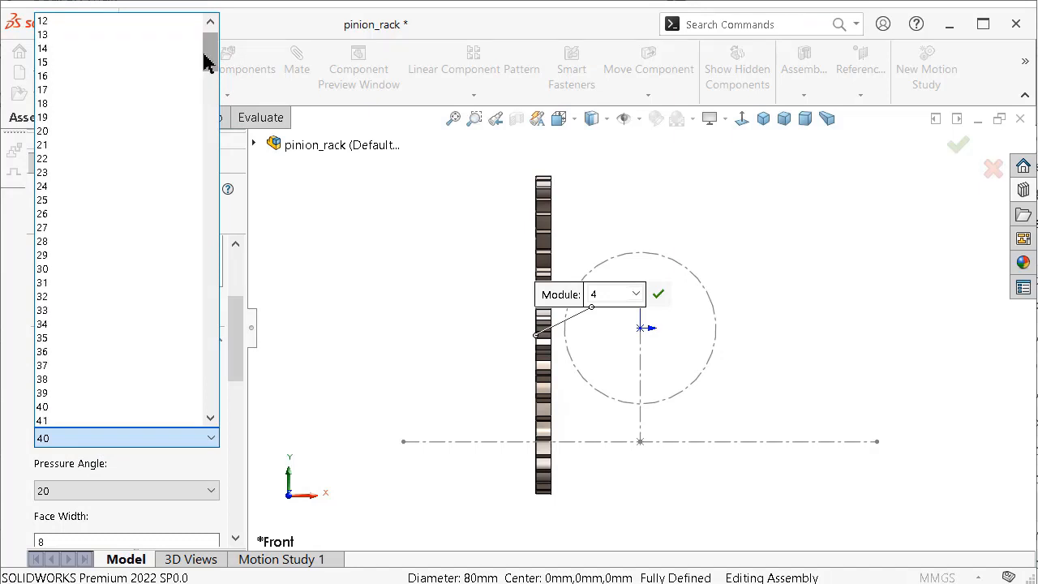
pyautogui.click(78, 132)
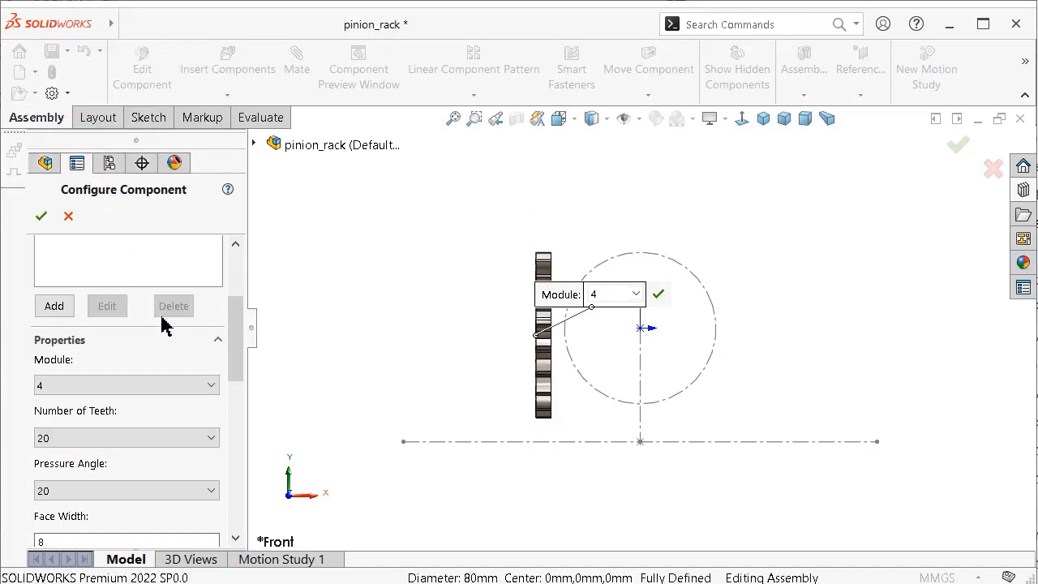
# Keep the Square(1) keyway, accept the spur gear configuration, and finish inserting without placing further copies
pyautogui.moveTo(238, 339); pyautogui.dragTo(233, 387)
pyautogui.scroll(-1, 239, 398)
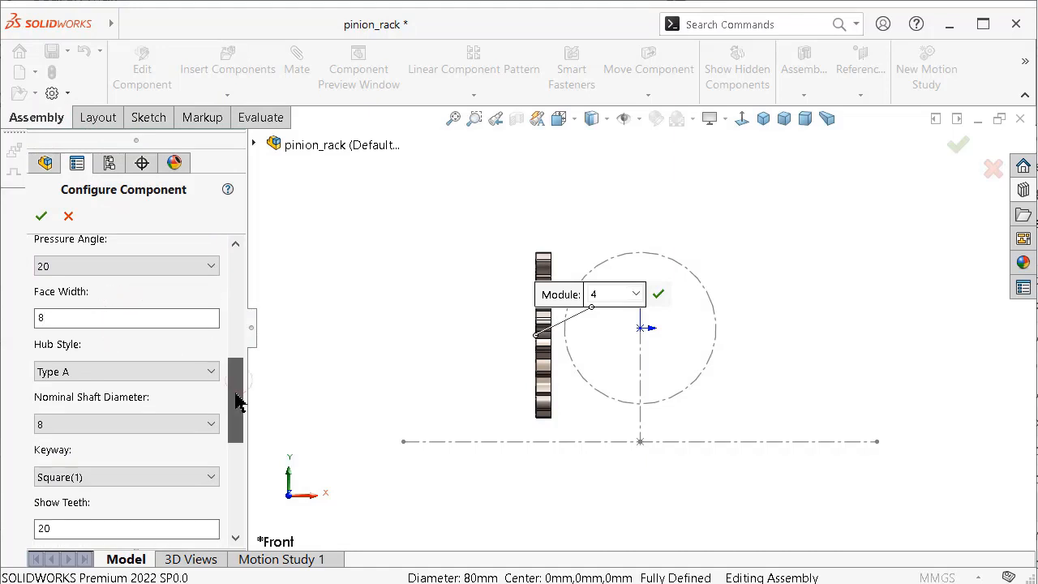
pyautogui.moveTo(452, 343); pyautogui.dragTo(417, 360, button='middle')
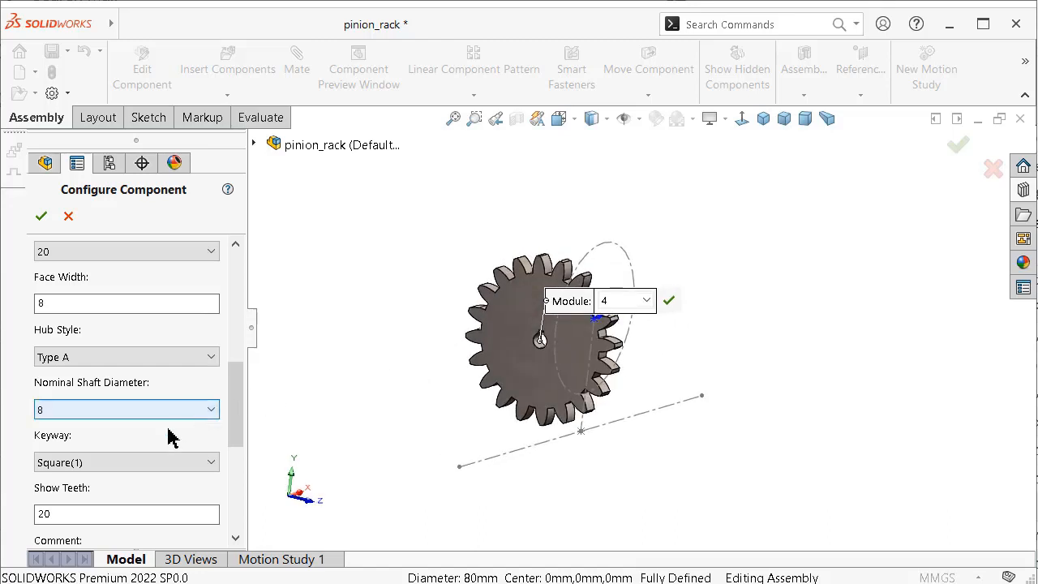
pyautogui.click(146, 469)
pyautogui.click(145, 462)
pyautogui.moveTo(227, 429); pyautogui.dragTo(228, 511)
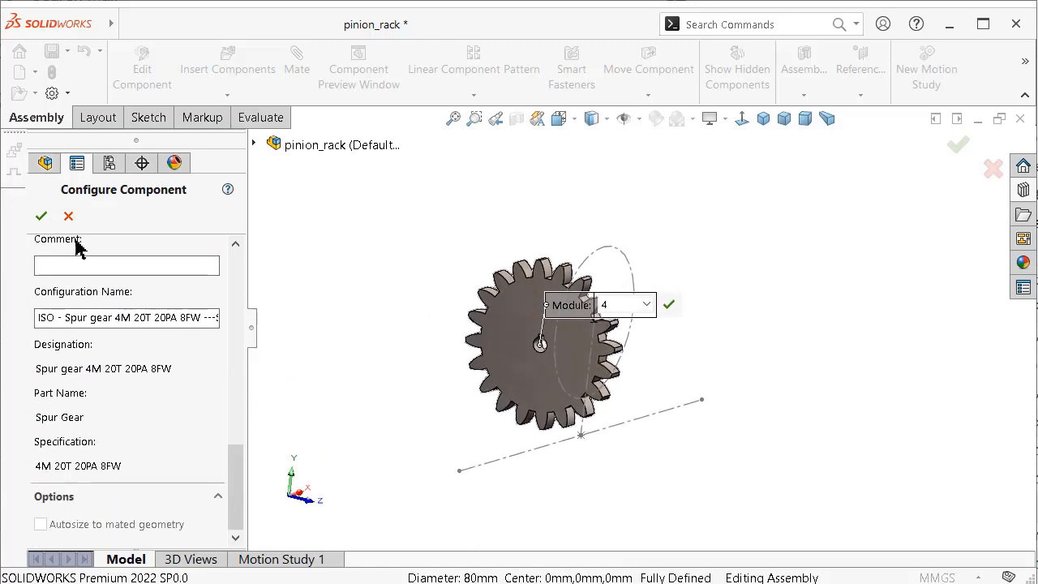
pyautogui.click(40, 215)
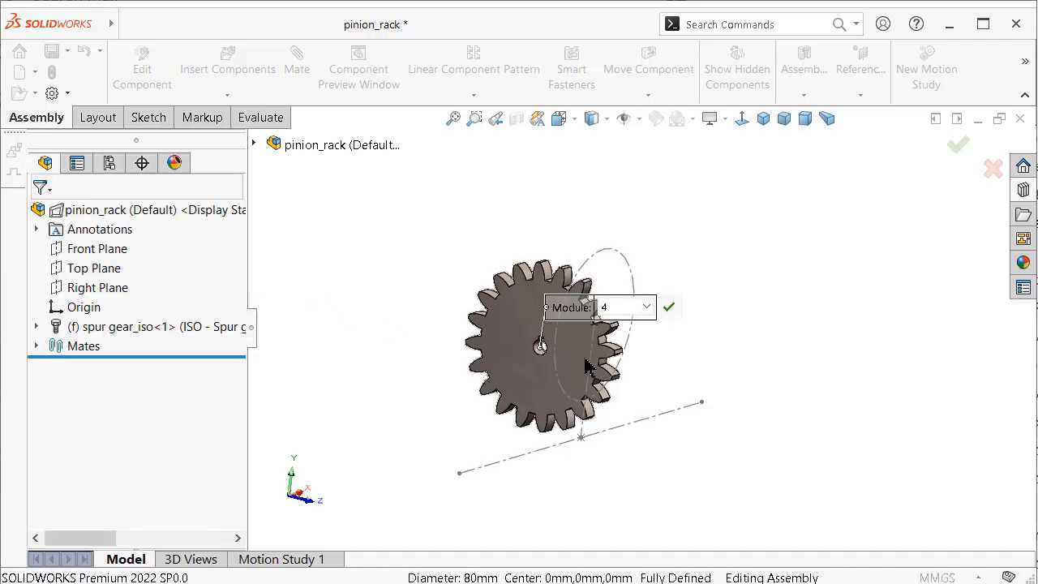
pyautogui.moveTo(577, 362); pyautogui.dragTo(773, 269, button='middle')
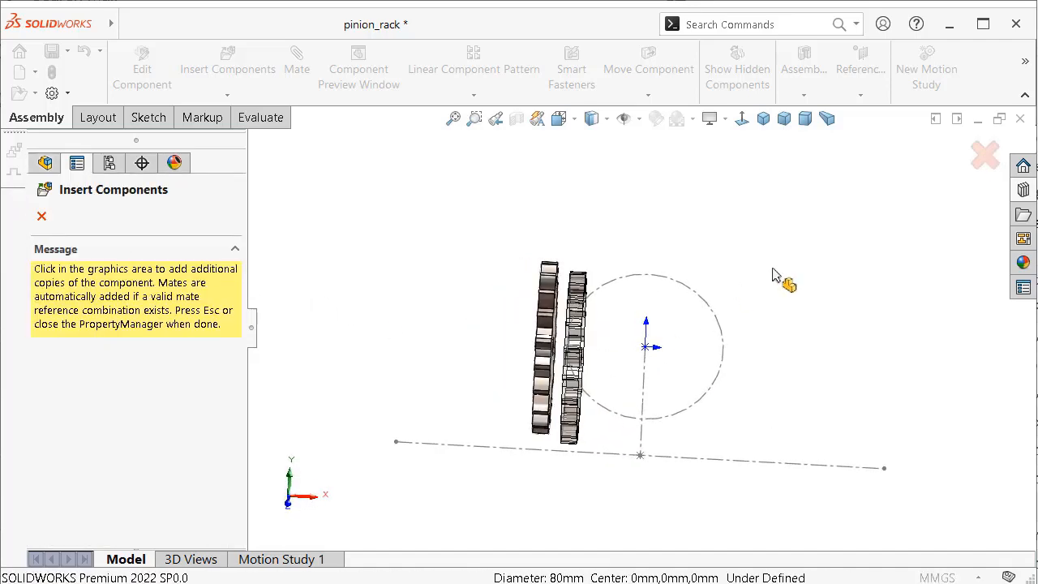
pyautogui.click(983, 155)
# Float the fixed spur gear so that it can be mated
pyautogui.moveTo(699, 336); pyautogui.dragTo(687, 345, button='middle')
pyautogui.scroll(-2, 559, 365)
pyautogui.moveTo(580, 359); pyautogui.dragTo(643, 380, button='middle')
pyautogui.scroll(-3, 633, 379)
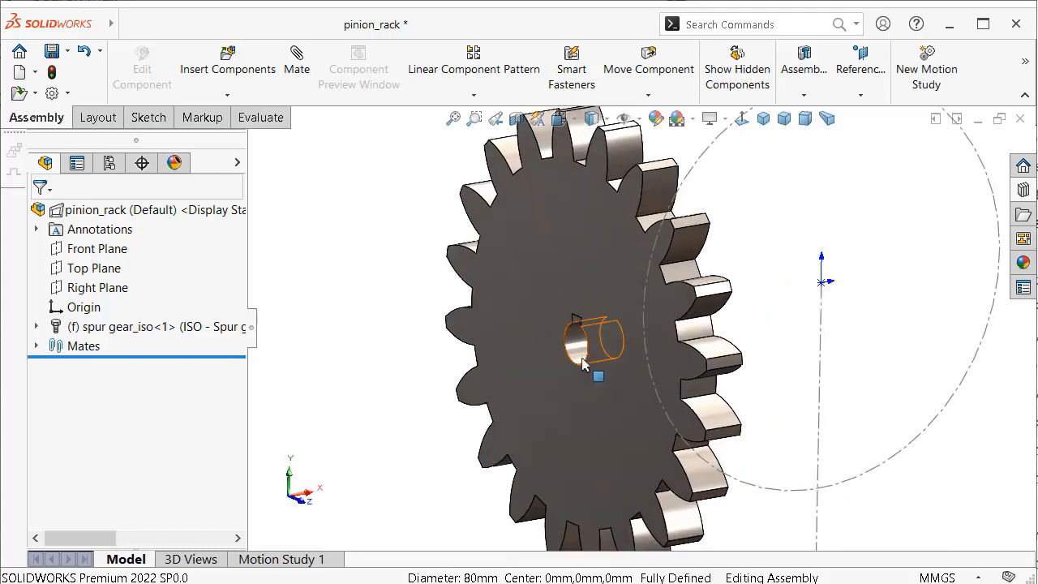
pyautogui.rightClick(209, 327)
pyautogui.click(276, 408)
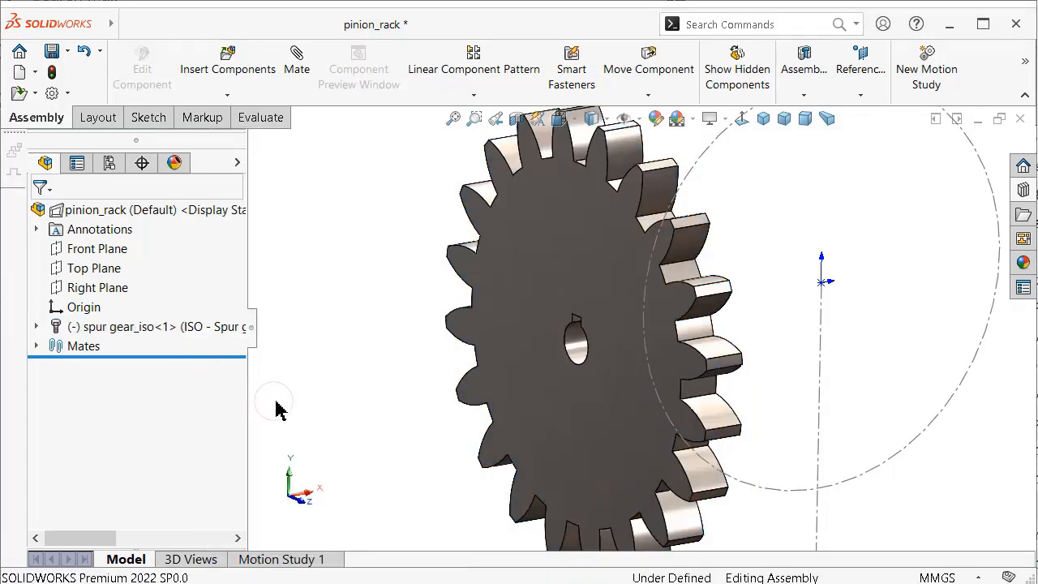
# Add a concentric mate between the spur gear's bore and the layout circle
pyautogui.click(575, 356)
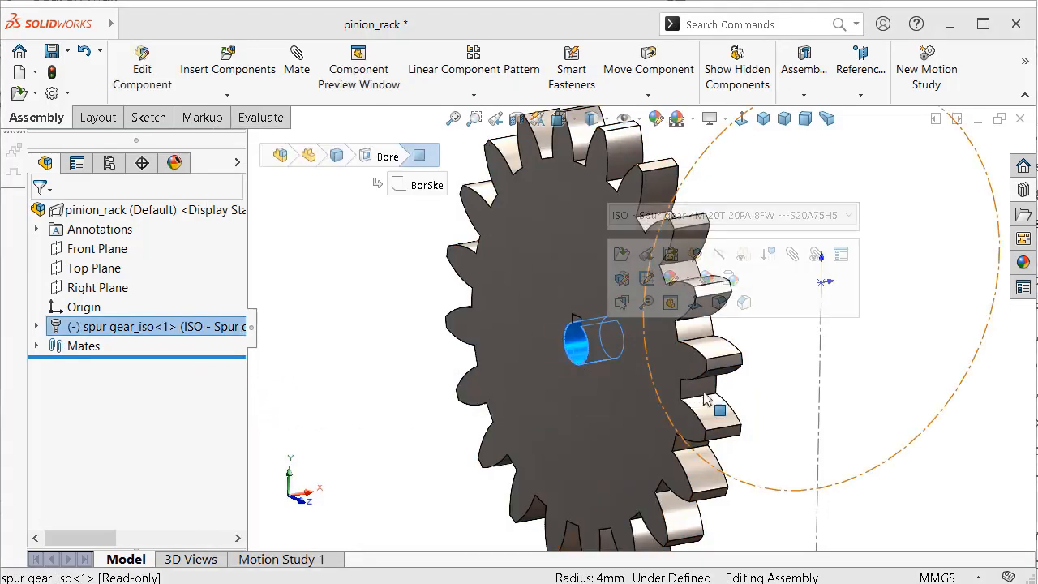
pyautogui.keyDown('ctrl'); pyautogui.click(922, 438); pyautogui.keyUp('ctrl')
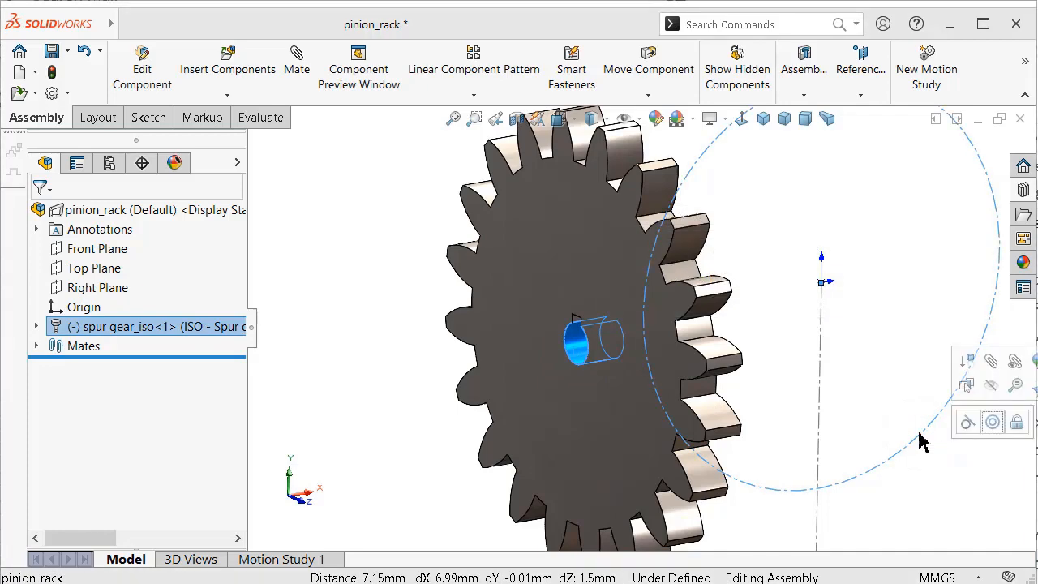
pyautogui.click(991, 423)
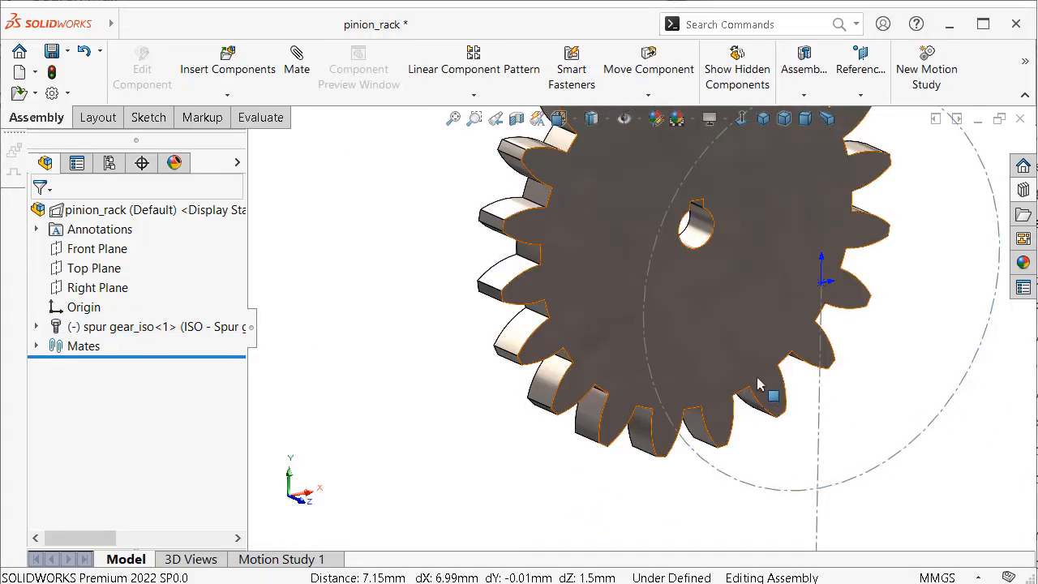
# Add a coincident mate between the spur gear's flat face and the layout circle, and save the assembly
pyautogui.scroll(4, 741, 359)
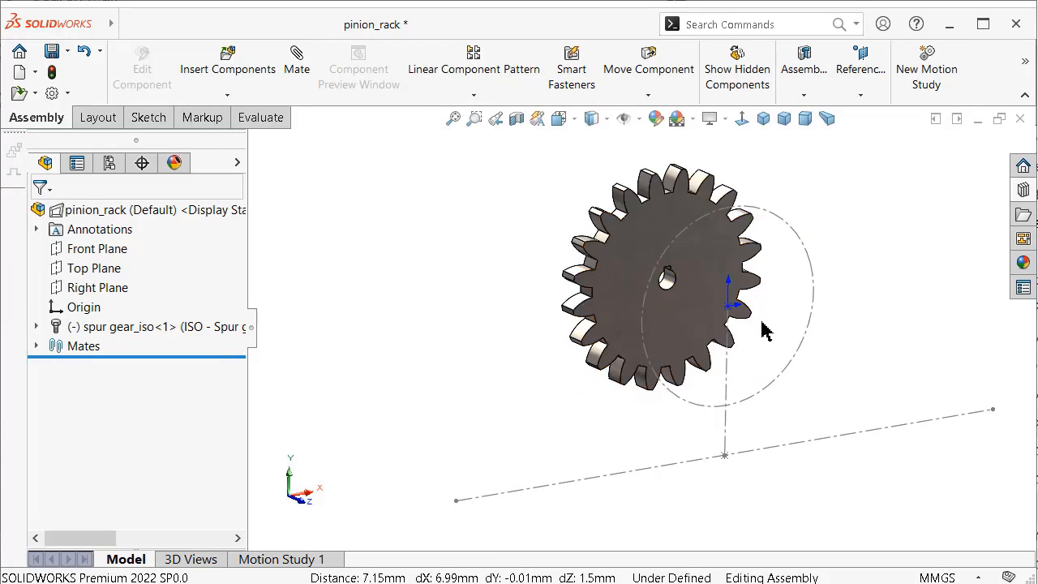
pyautogui.moveTo(760, 320); pyautogui.dragTo(706, 282, button='middle')
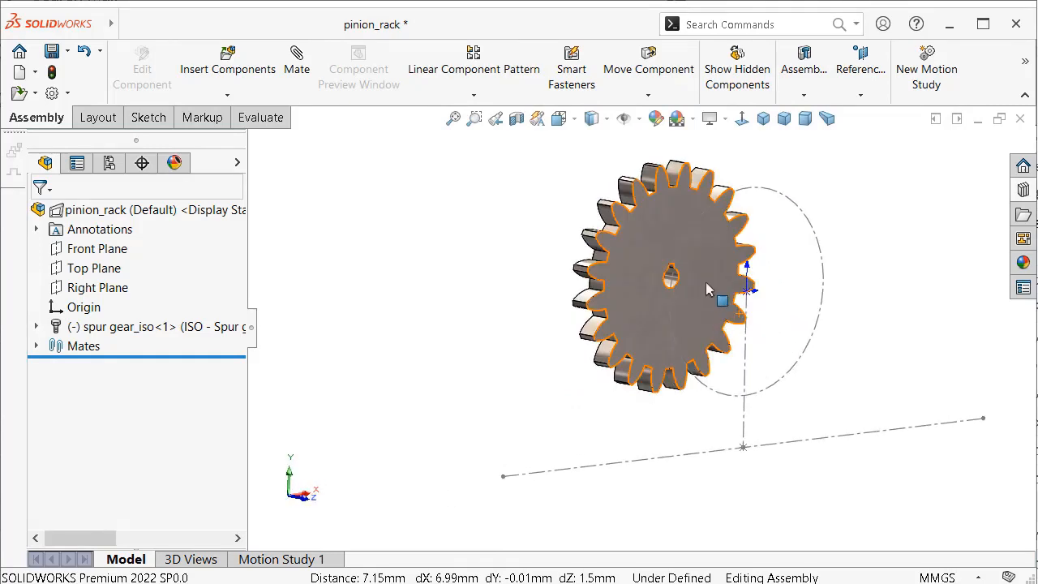
pyautogui.click(710, 276)
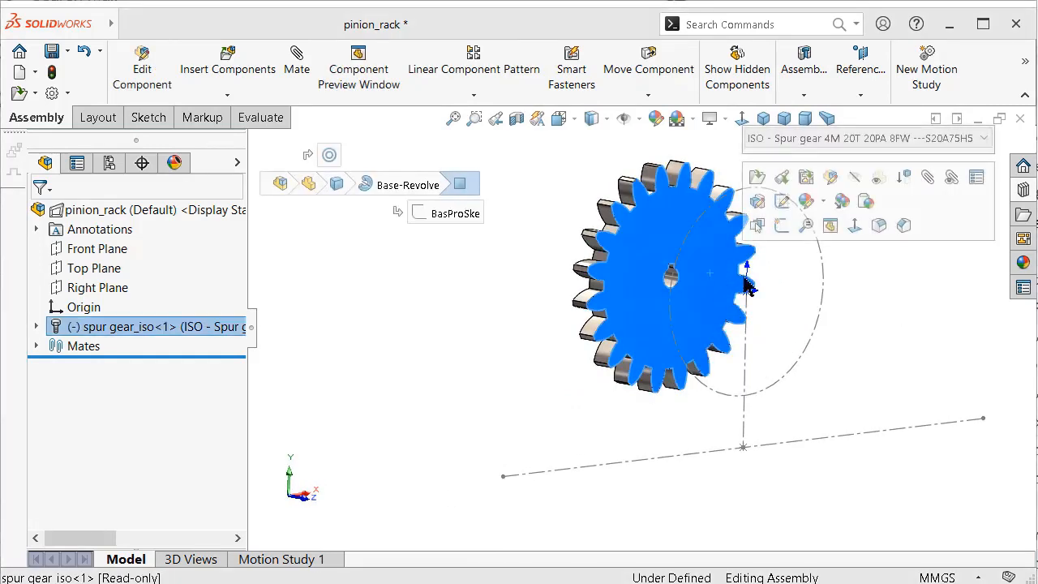
pyautogui.click(826, 295)
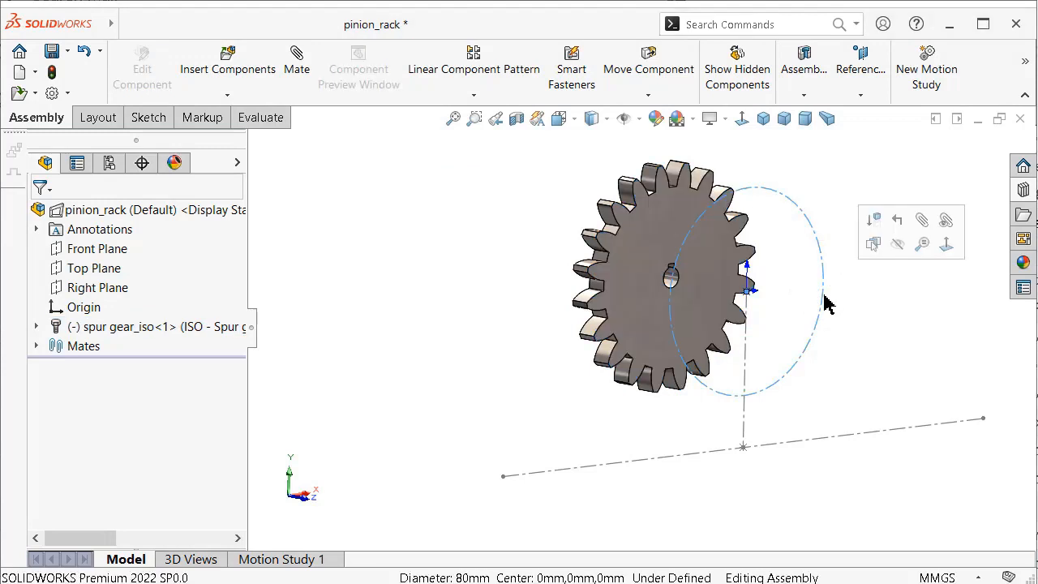
pyautogui.click(664, 244)
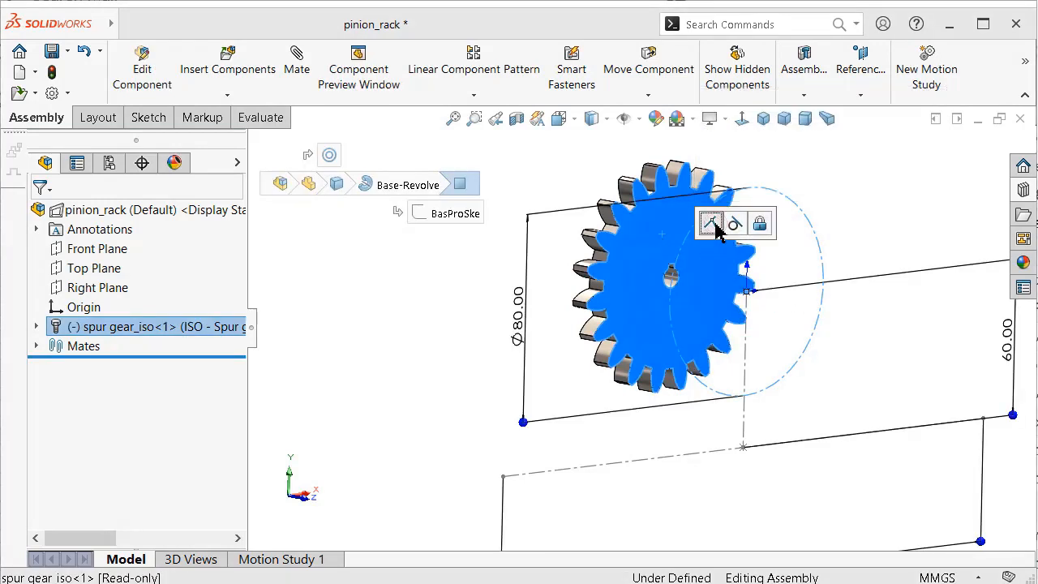
pyautogui.click(715, 227)
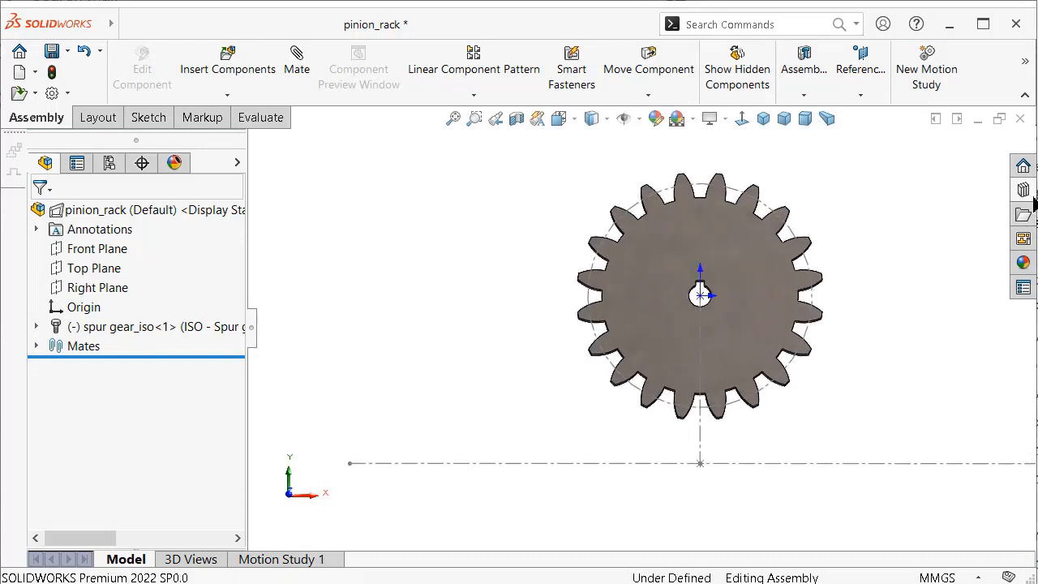
pyautogui.hotkey('ctrl', 's')
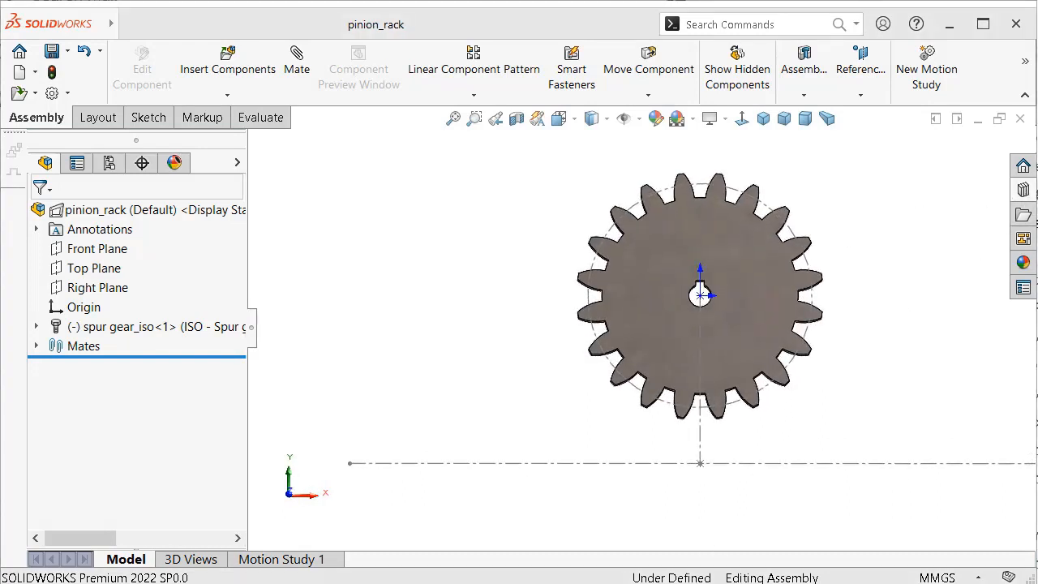
# Apply a green color from the standard swatches to the spur gear
pyautogui.click(166, 329)
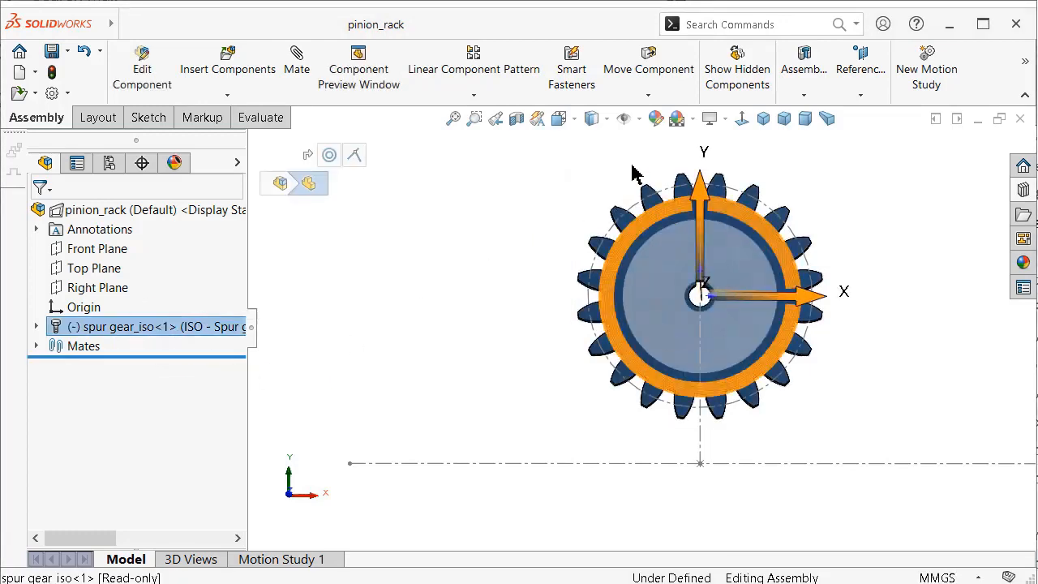
pyautogui.click(653, 119)
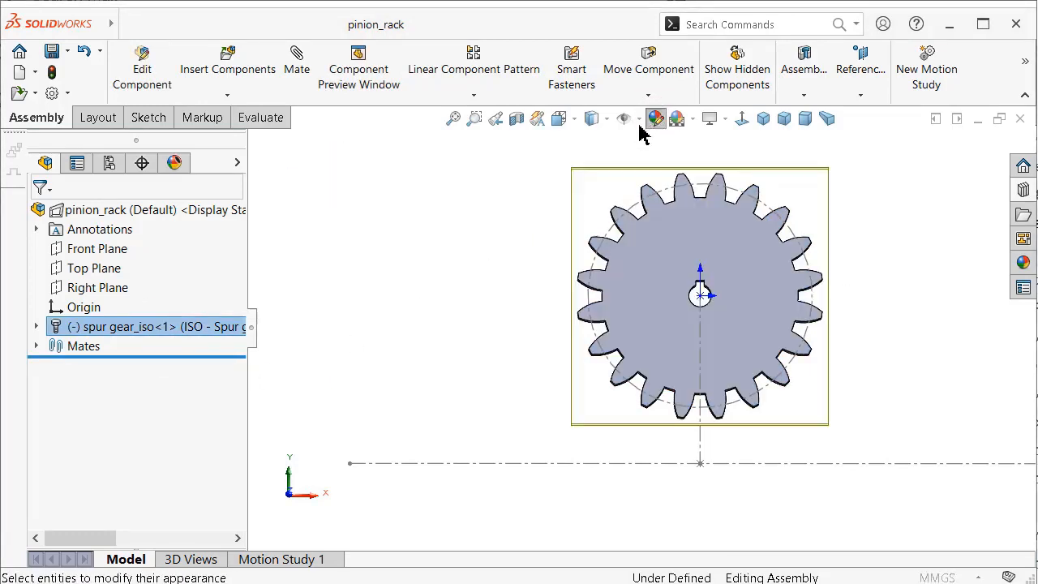
pyautogui.moveTo(236, 345); pyautogui.dragTo(245, 404)
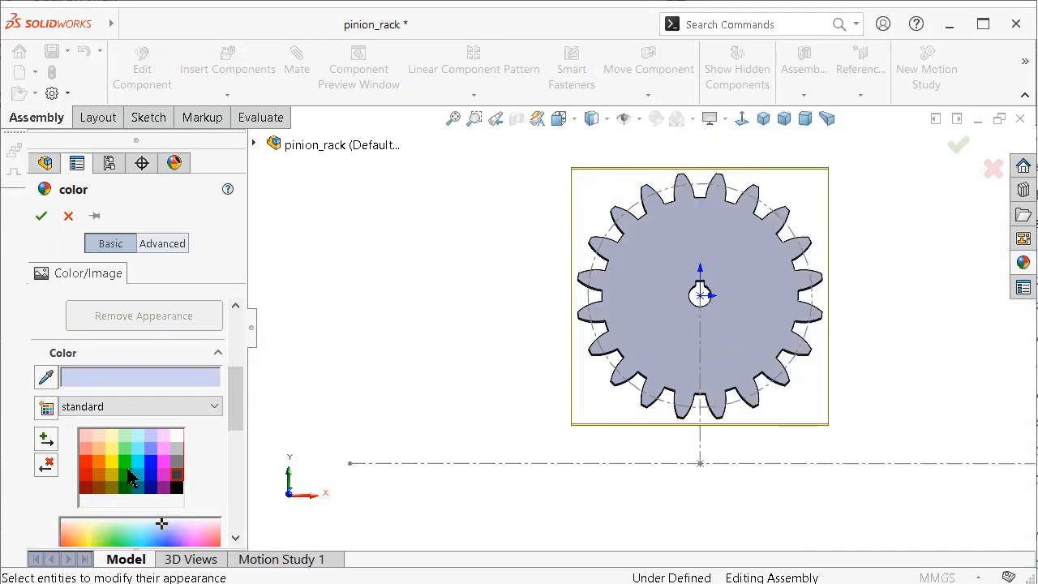
pyautogui.click(125, 476)
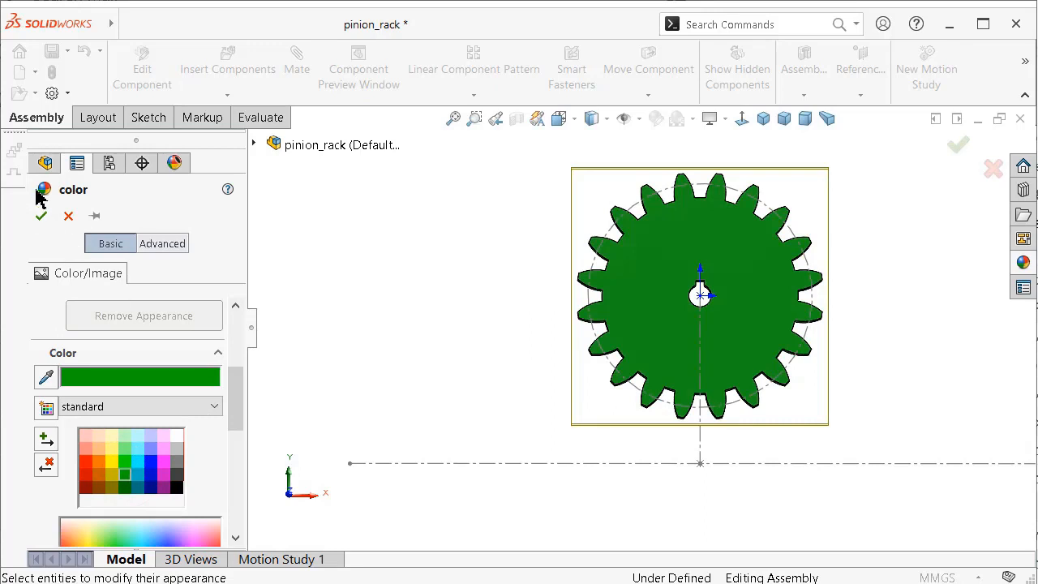
pyautogui.click(41, 216)
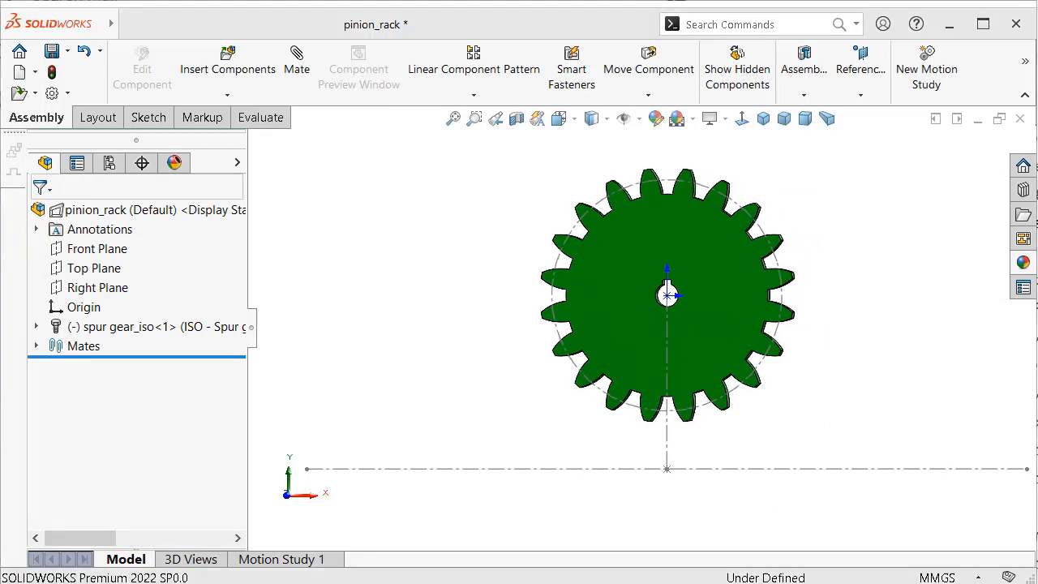
# Insert a Toolbox Rack (Spur Rectangular) below the gear along the horizontal layout line and set its module to 4
pyautogui.scroll(1, 720, 476)
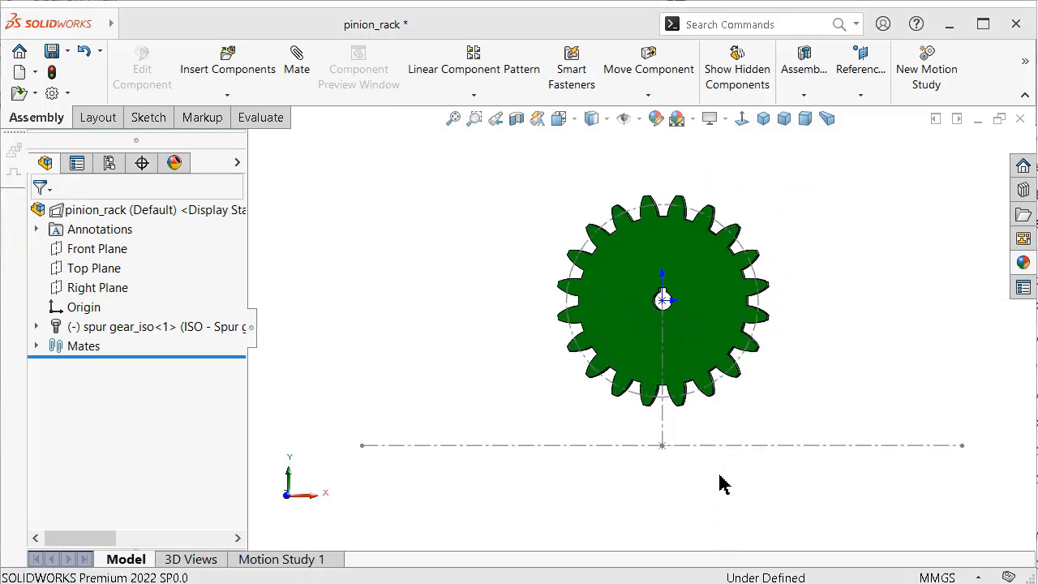
pyautogui.click(741, 120)
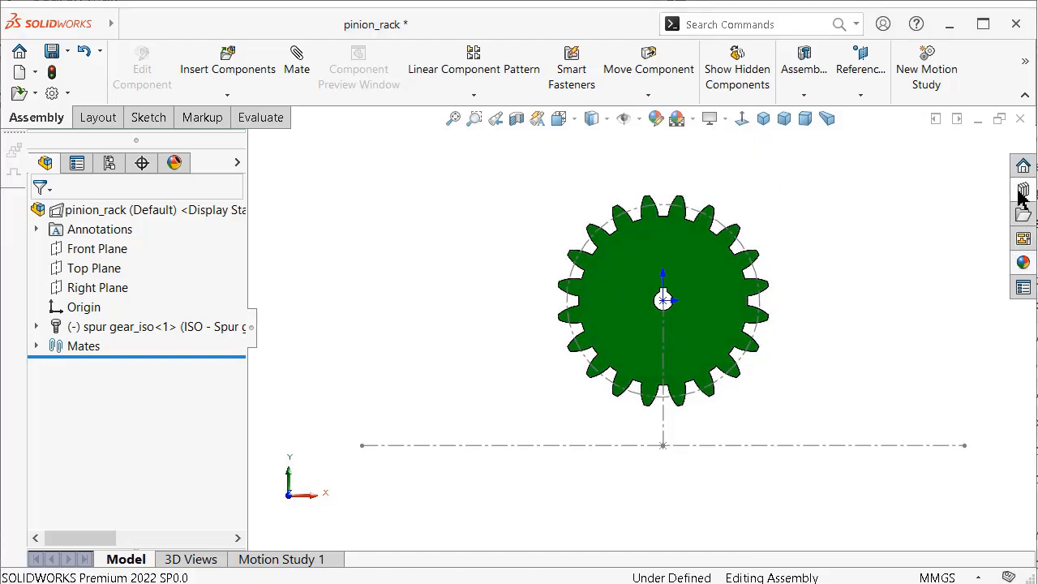
pyautogui.click(1022, 191)
pyautogui.moveTo(944, 424); pyautogui.dragTo(645, 485)
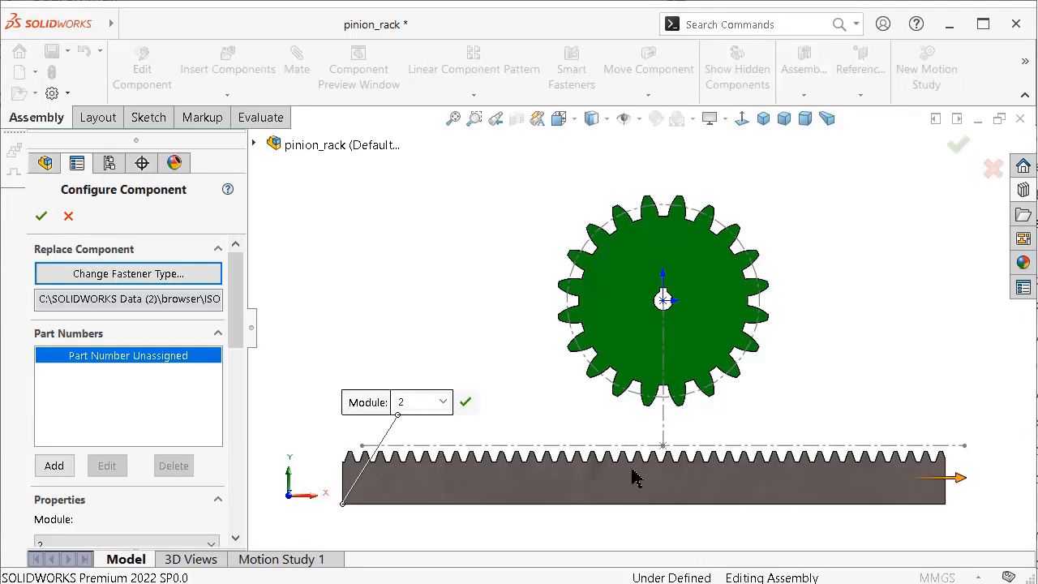
pyautogui.click(443, 402)
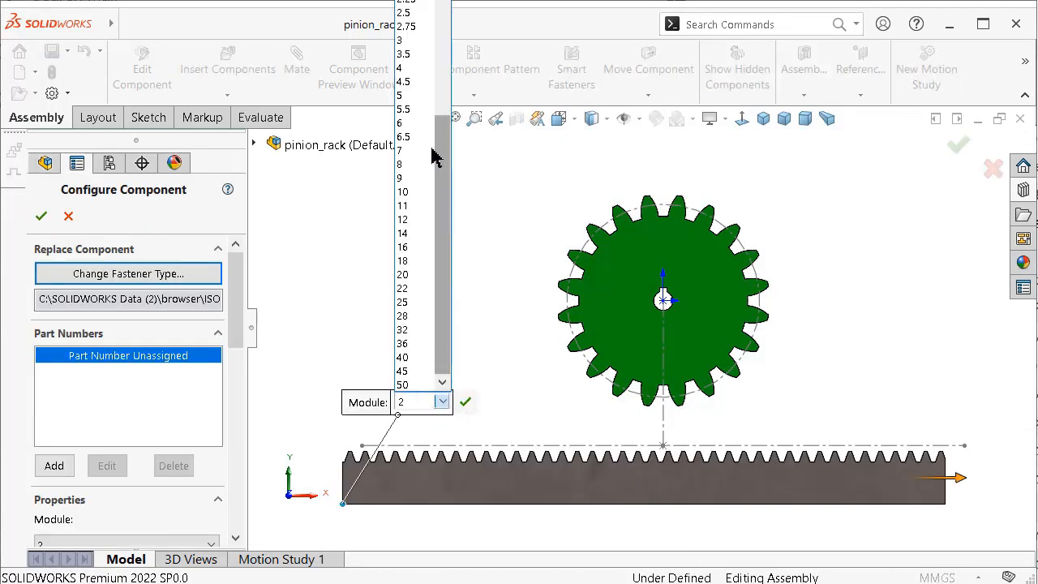
pyautogui.click(400, 68)
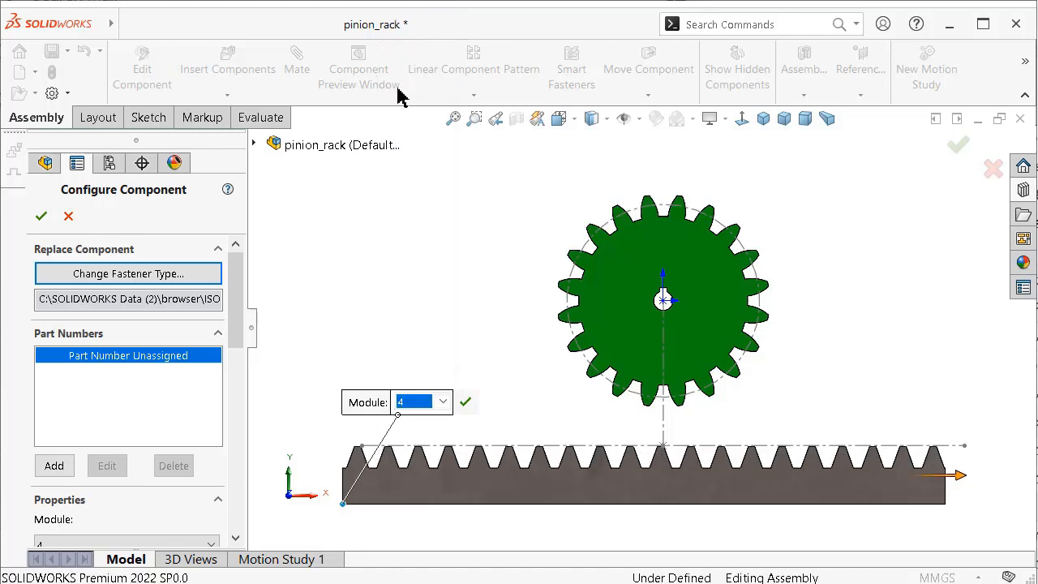
# Accept the rack with a 20 pressure angle, 8 face width, 20 pitch height and 250 length, and place no further copies
pyautogui.moveTo(239, 357); pyautogui.dragTo(251, 424)
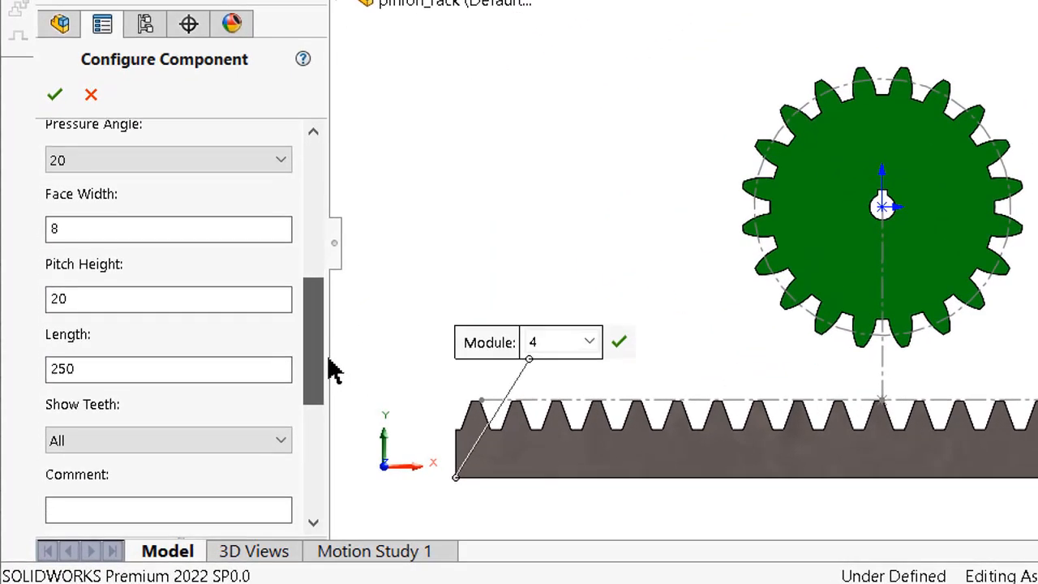
pyautogui.moveTo(333, 372); pyautogui.dragTo(330, 373)
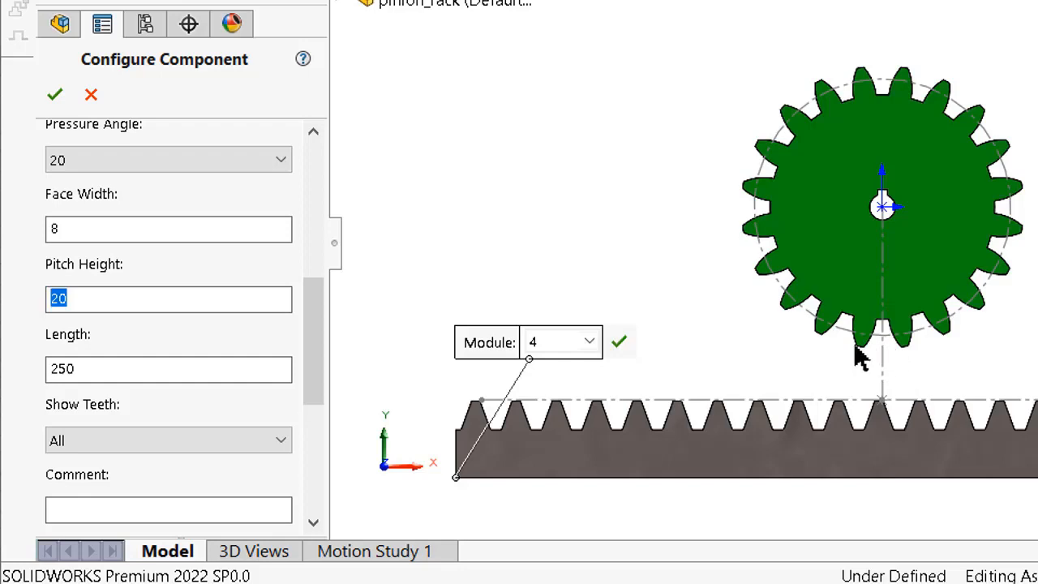
pyautogui.moveTo(317, 338); pyautogui.dragTo(332, 166)
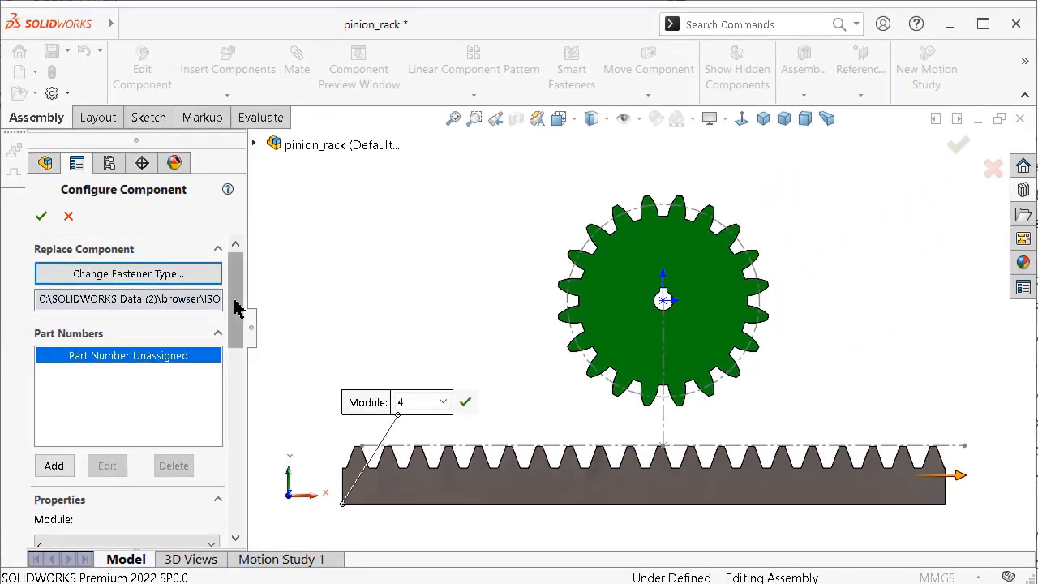
pyautogui.moveTo(311, 210); pyautogui.dragTo(302, 286)
pyautogui.moveTo(230, 369); pyautogui.dragTo(227, 507)
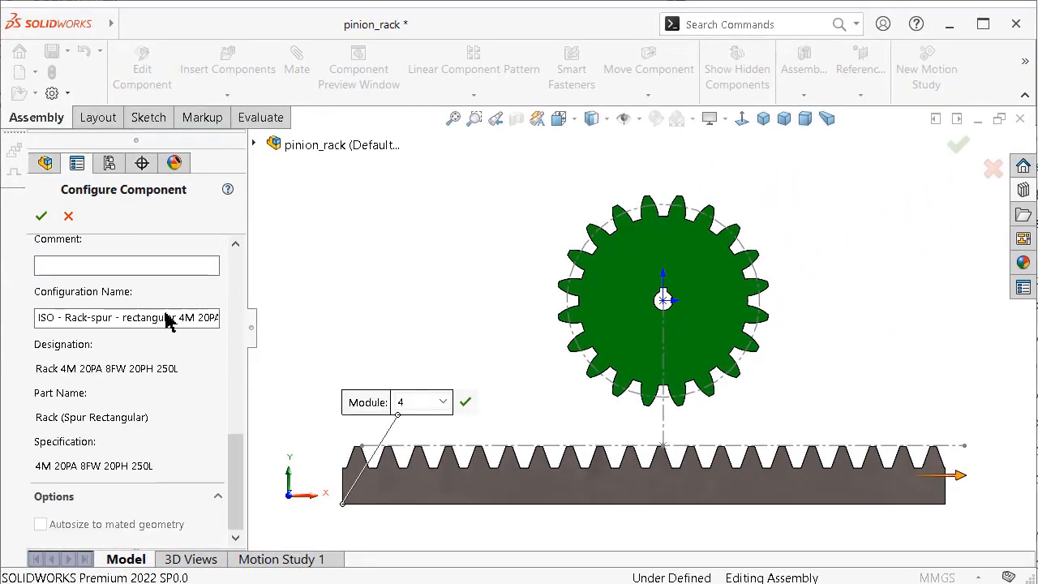
pyautogui.click(41, 217)
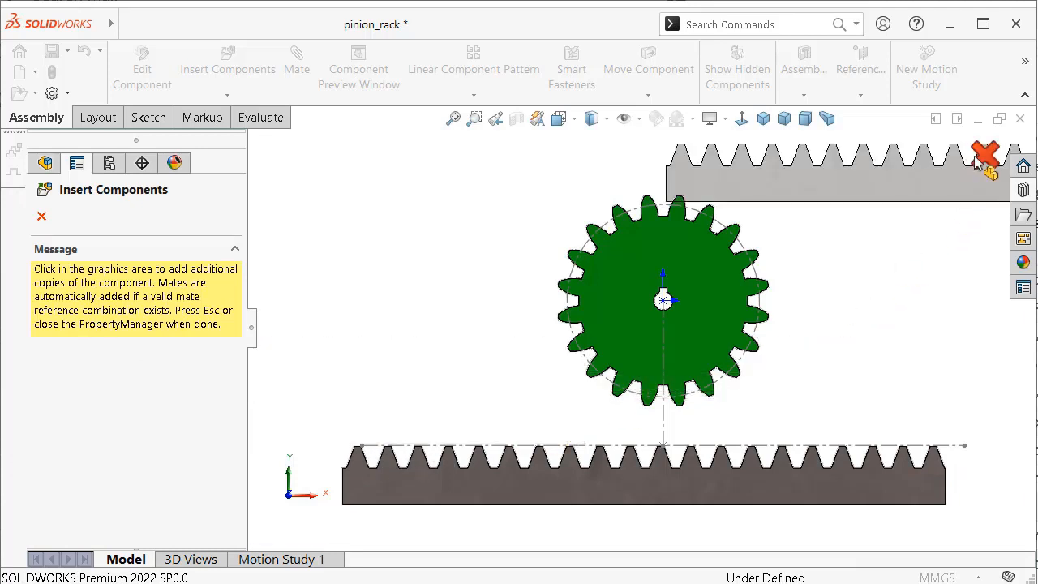
pyautogui.press('Escape')
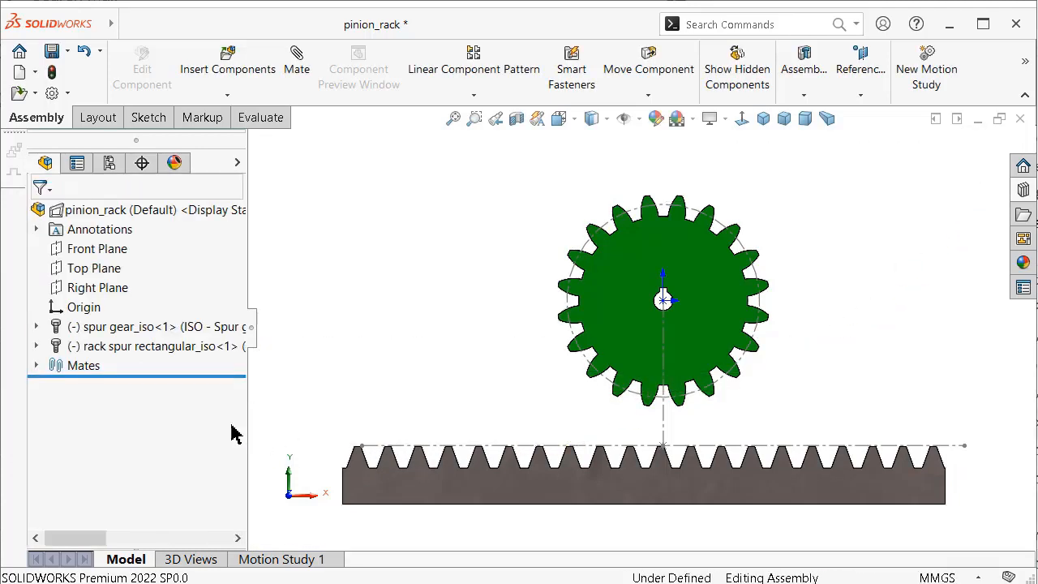
# Apply a light yellow color from the standard swatches to the rack and save the assembly
pyautogui.click(130, 355)
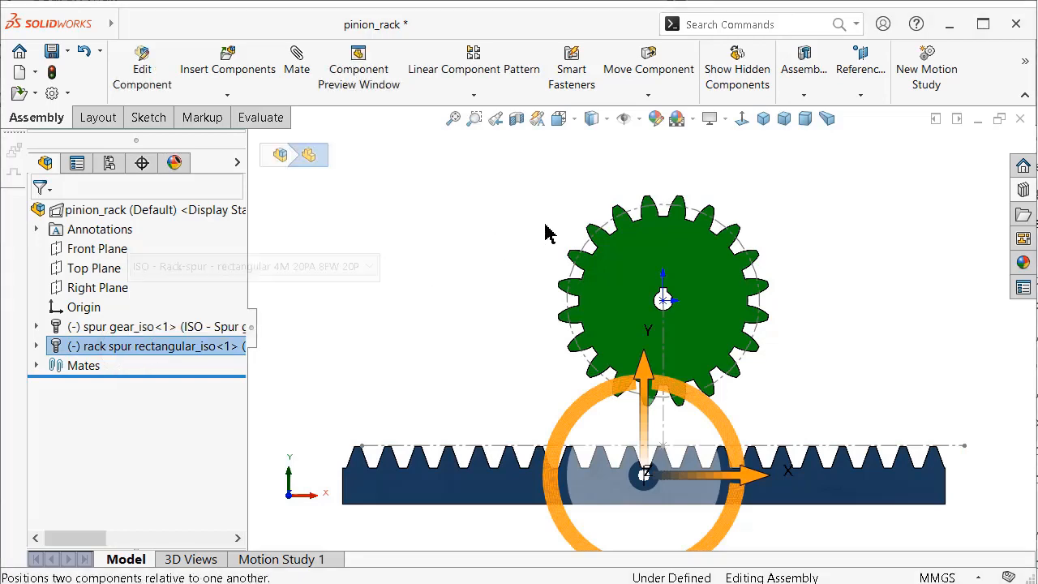
pyautogui.click(655, 119)
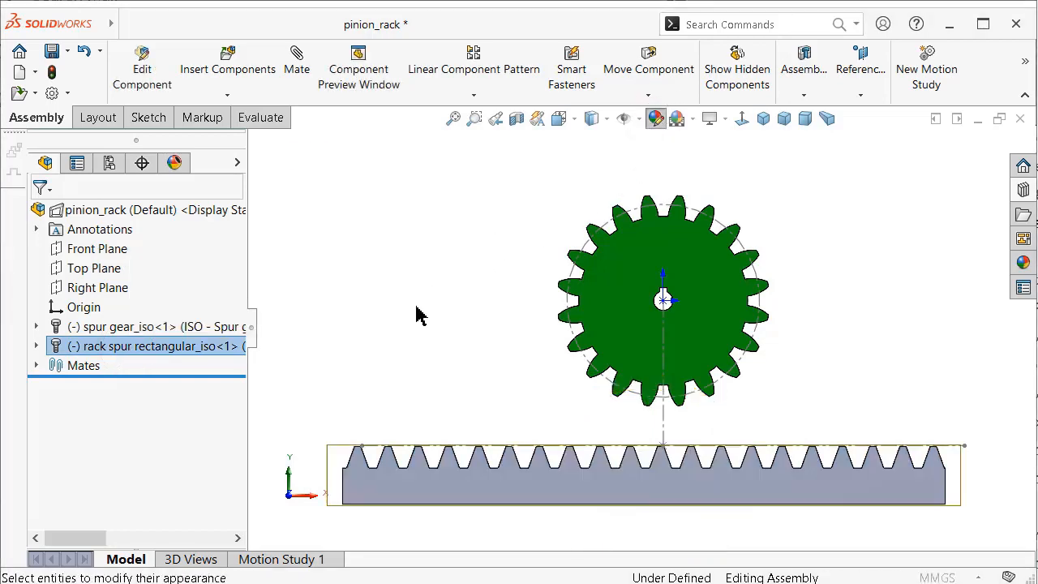
pyautogui.scroll(-3, 238, 361)
pyautogui.scroll(-5, 238, 389)
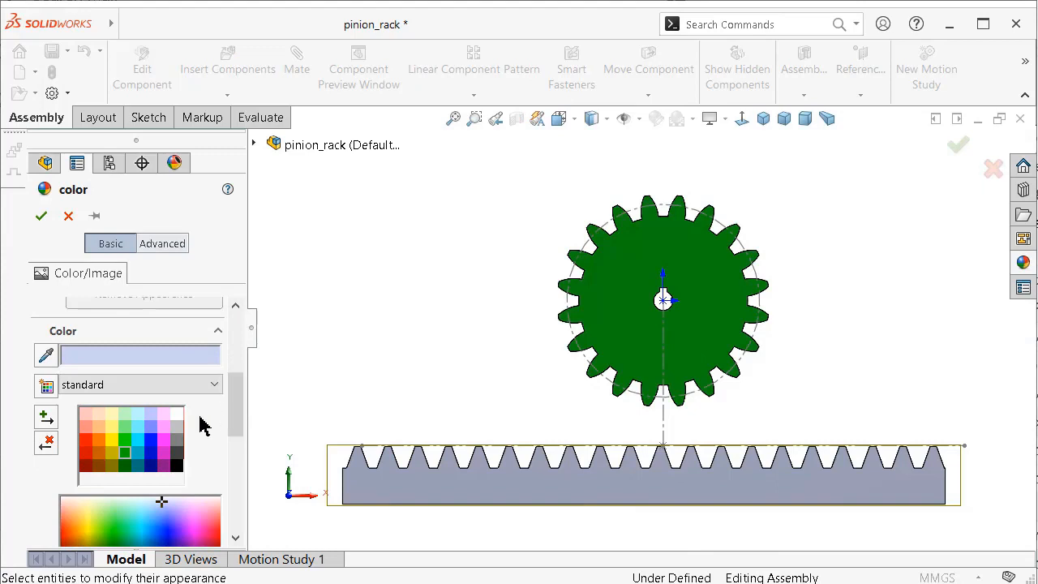
pyautogui.click(112, 427)
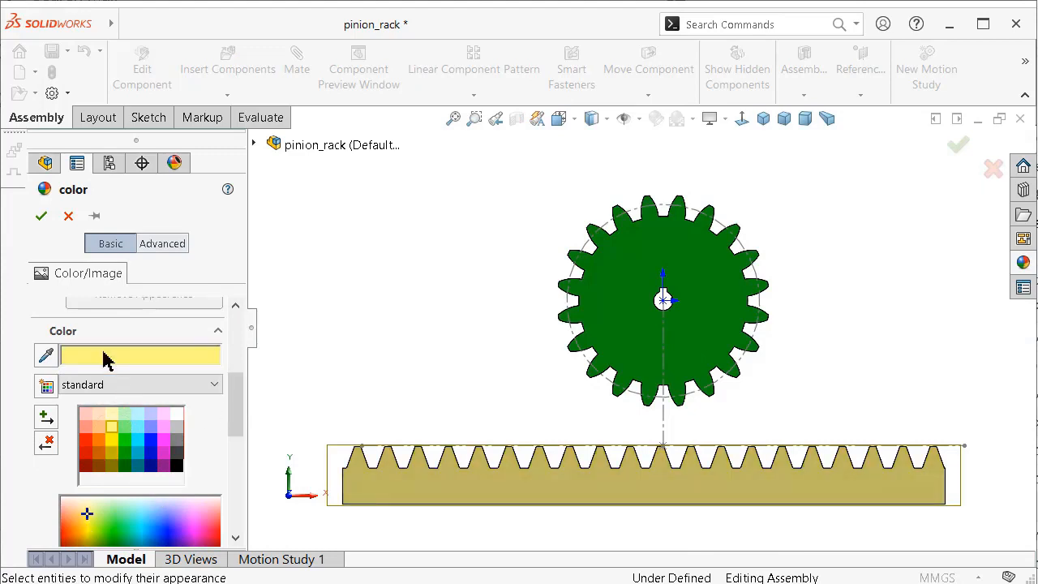
pyautogui.click(41, 217)
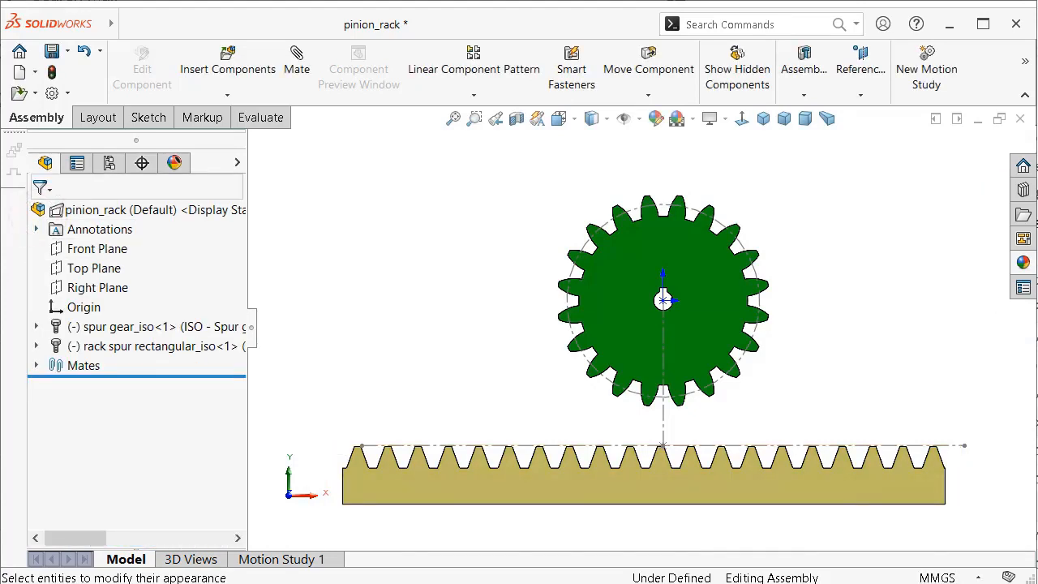
pyautogui.hotkey('ctrl', 's')
# Add a coincident mate between the rack's front face and the spur gear's front face
pyautogui.moveTo(476, 359); pyautogui.dragTo(477, 394, button='middle')
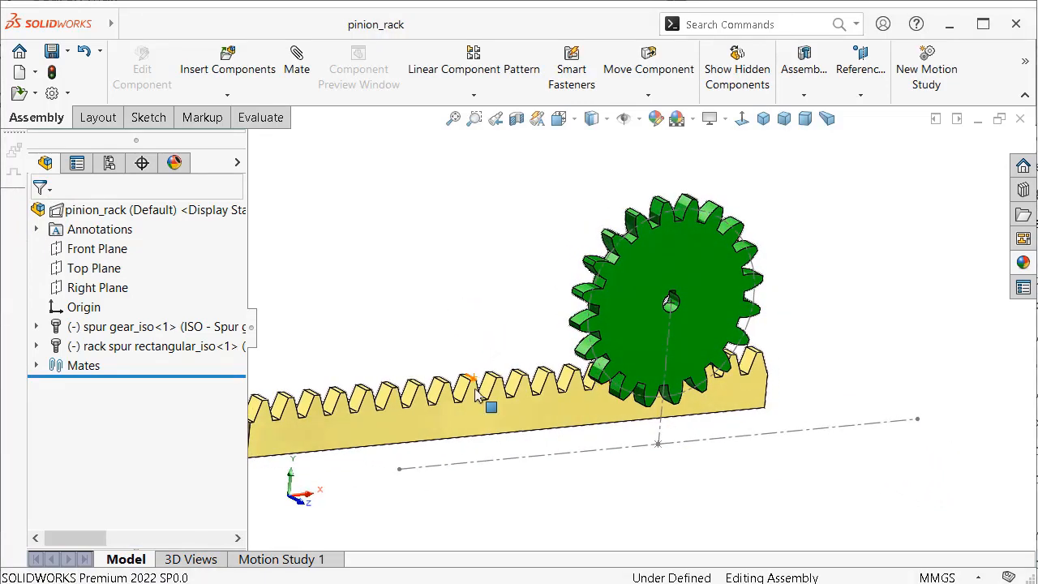
pyautogui.click(503, 423)
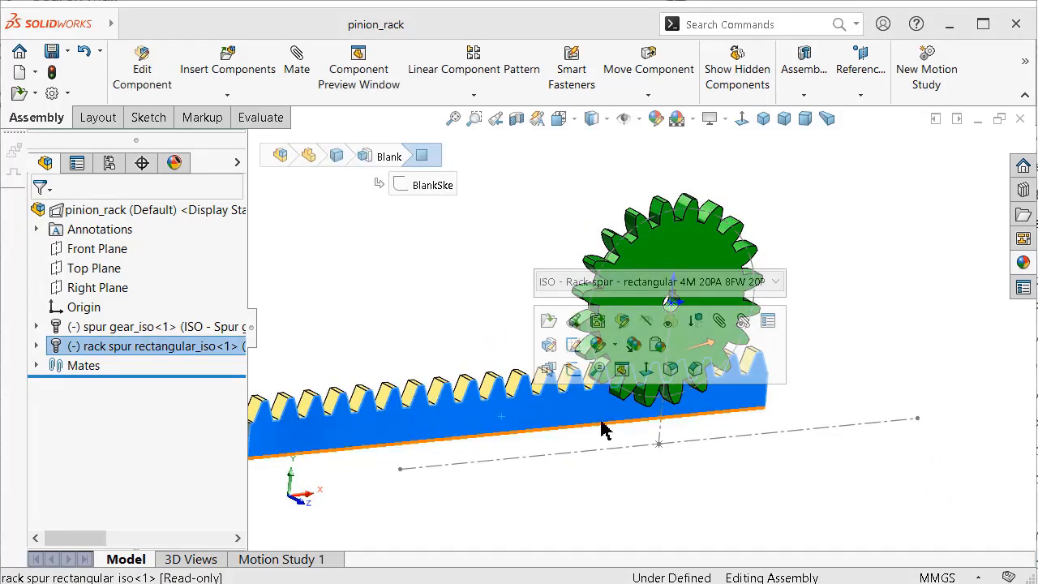
pyautogui.keyDown('ctrl'); pyautogui.click(716, 292); pyautogui.keyUp('ctrl')
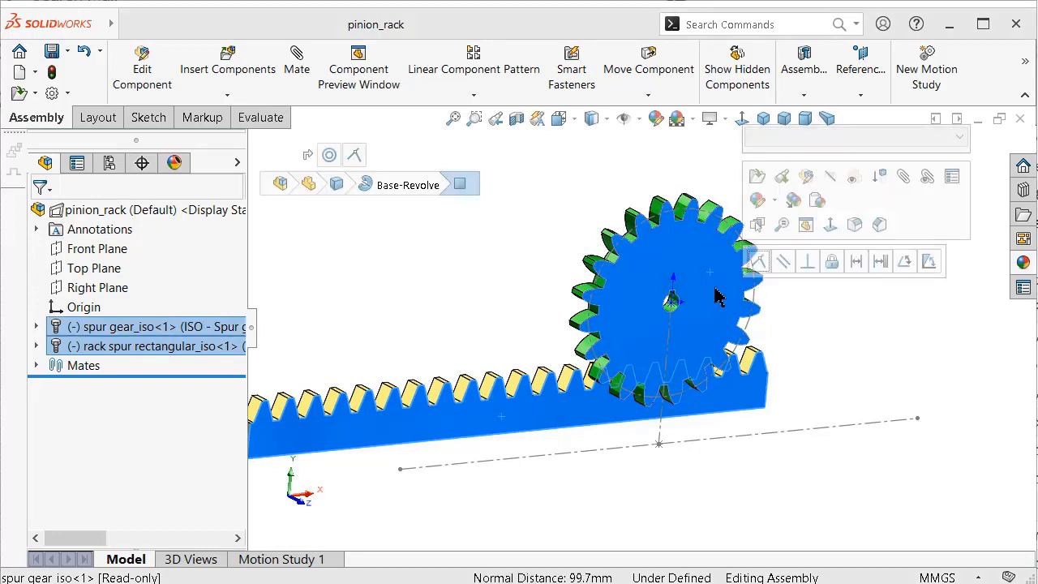
pyautogui.click(760, 264)
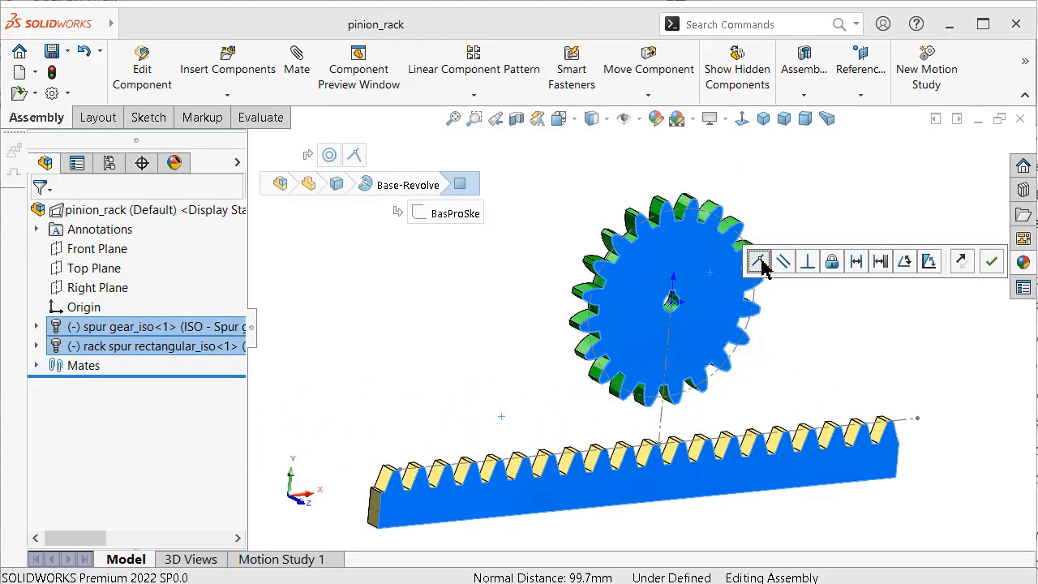
# Add a coincident mate between the rack's lower front edge and the horizontal layout line
pyautogui.click(853, 490)
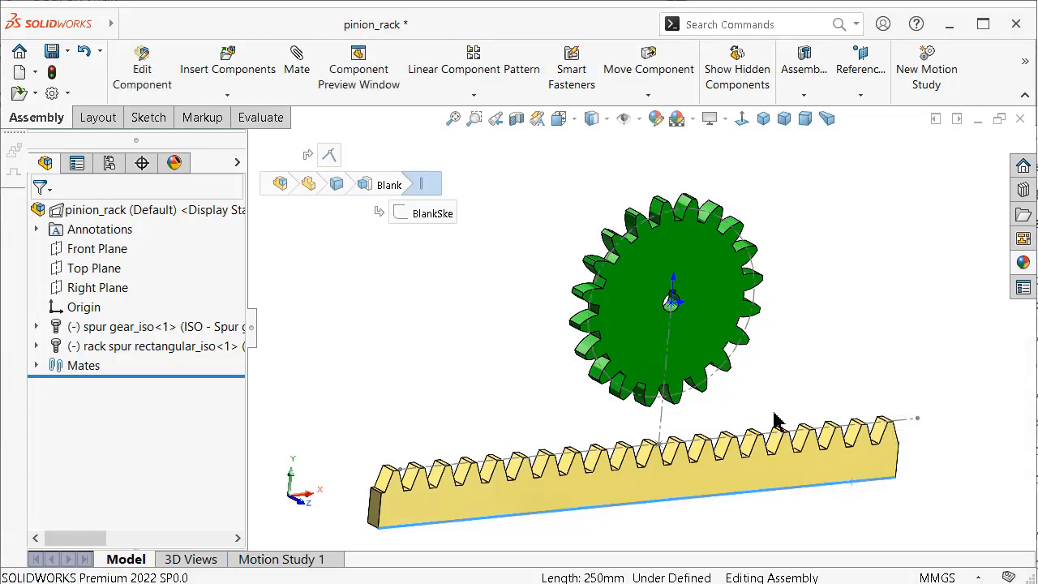
pyautogui.moveTo(776, 424)
pyautogui.mouseDown(button='middle')
pyautogui.moveTo(799, 430)
pyautogui.moveTo(810, 466)
pyautogui.moveTo(781, 414)
pyautogui.moveTo(779, 427)
pyautogui.mouseUp(button='middle')
pyautogui.hotkey('ctrl', '1')
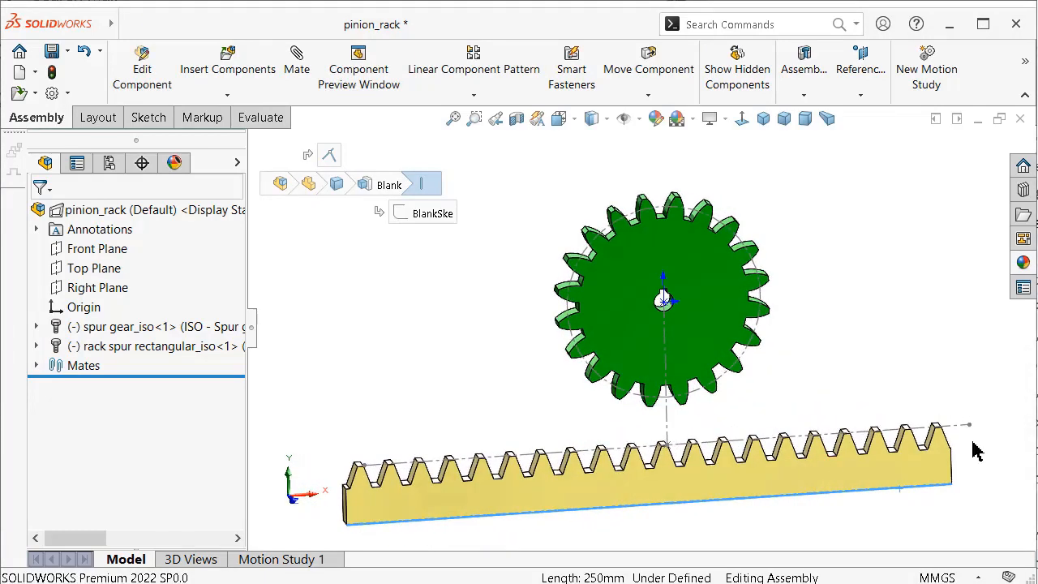
pyautogui.keyDown('ctrl'); pyautogui.click(962, 434); pyautogui.keyUp('ctrl')
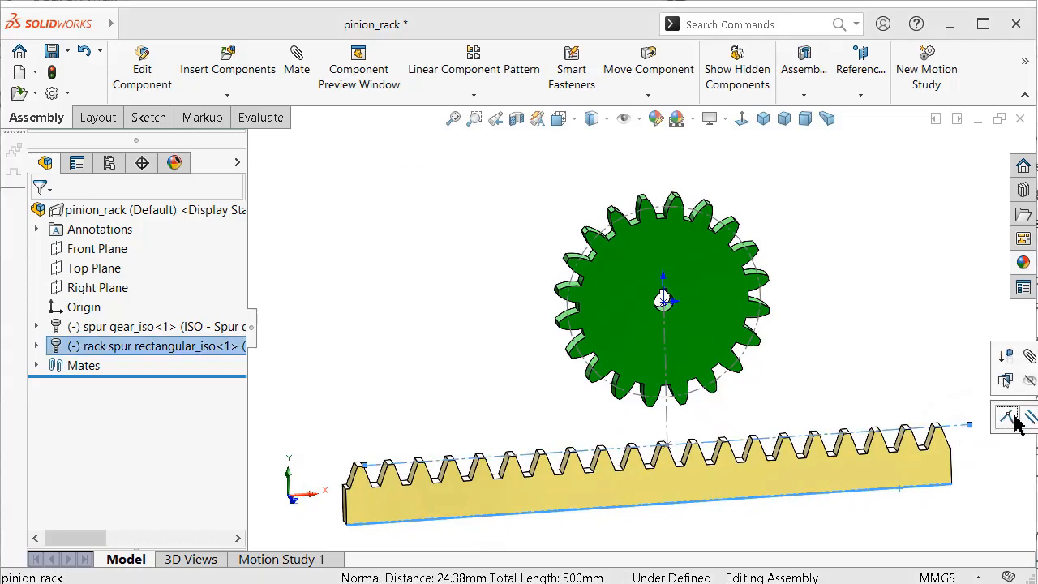
pyautogui.click(1009, 419)
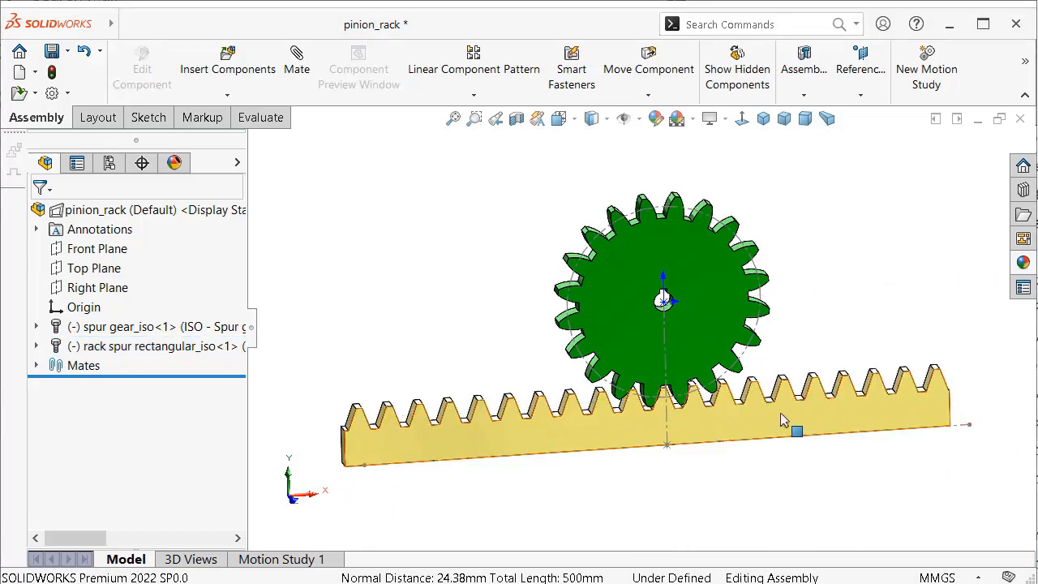
# Set up a limit distance mate on the rack's end face with a maximum of 250/2 mm and a minimum of 0 mm
pyautogui.moveTo(780, 419); pyautogui.dragTo(807, 391, button='middle')
pyautogui.moveTo(495, 471); pyautogui.dragTo(580, 435)
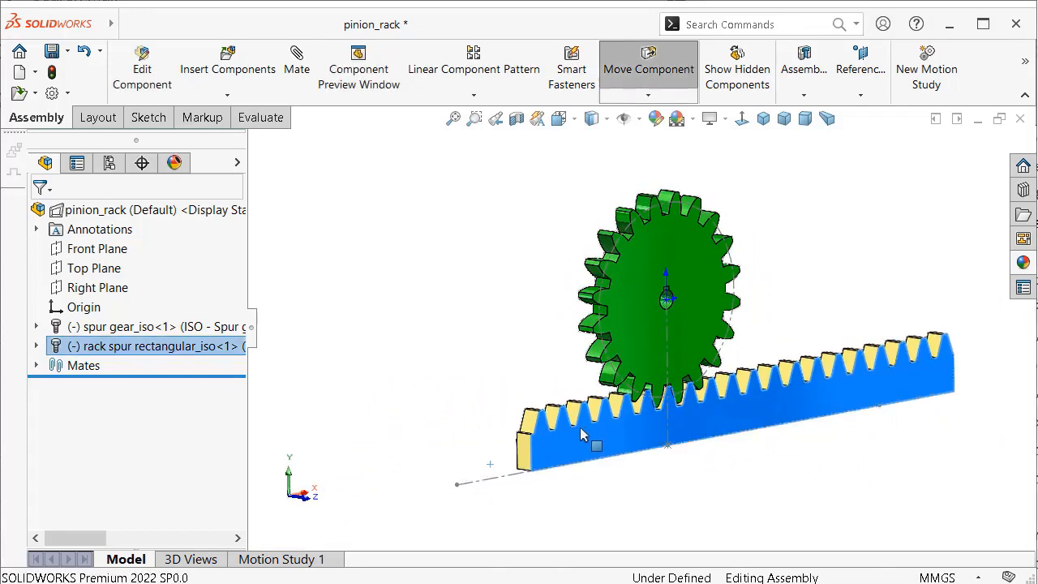
pyautogui.click(526, 452)
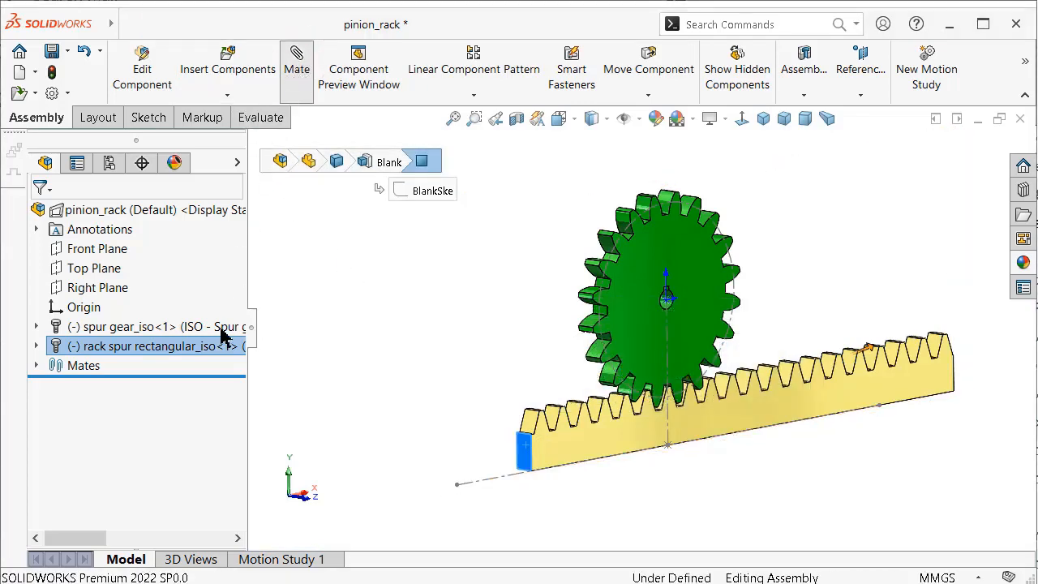
pyautogui.moveTo(235, 347); pyautogui.dragTo(239, 417)
pyautogui.click(121, 249)
pyautogui.click(44, 362)
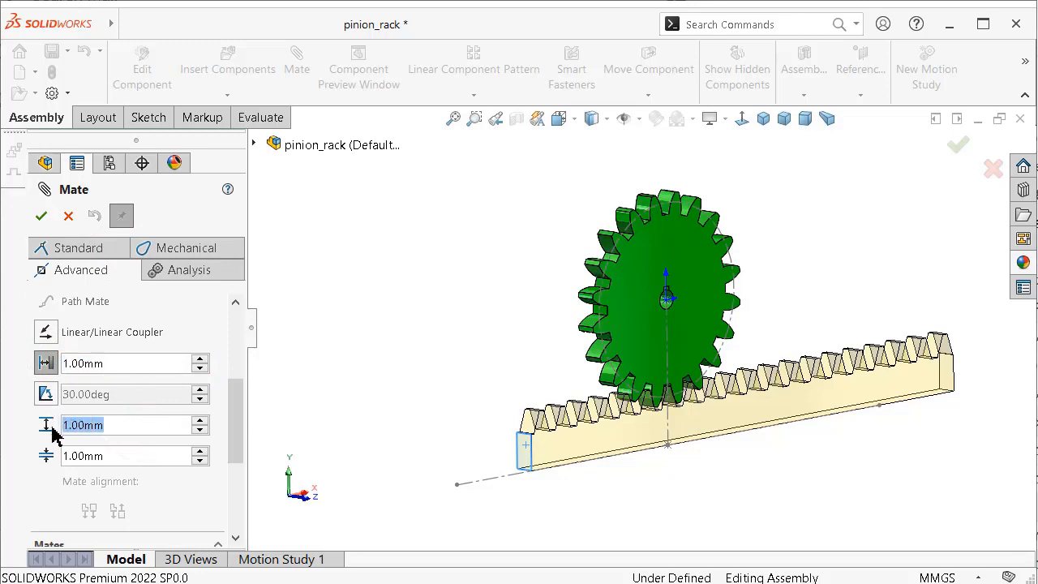
pyautogui.write('250')
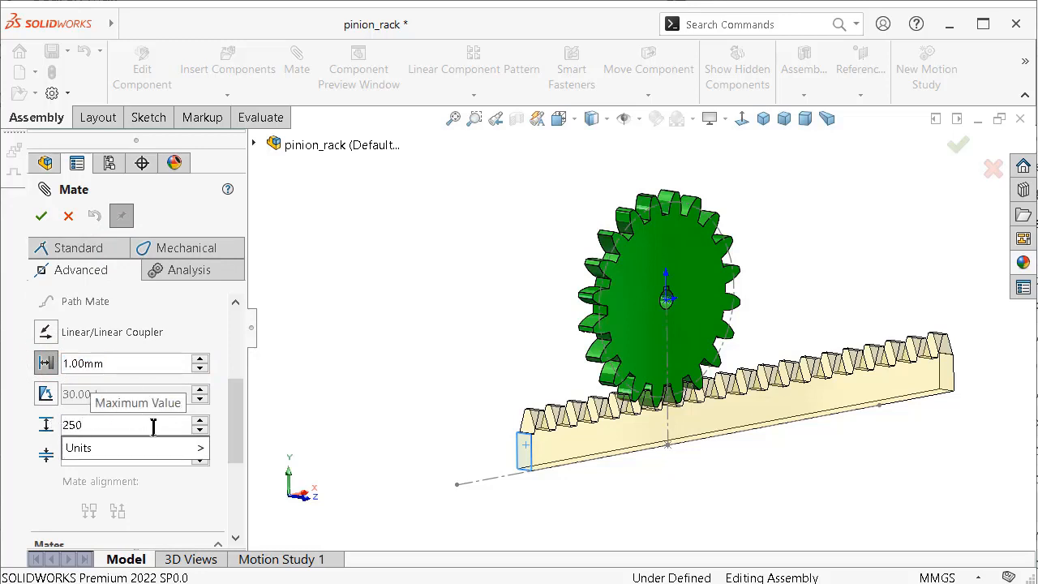
pyautogui.write('/2')
pyautogui.click(40, 495)
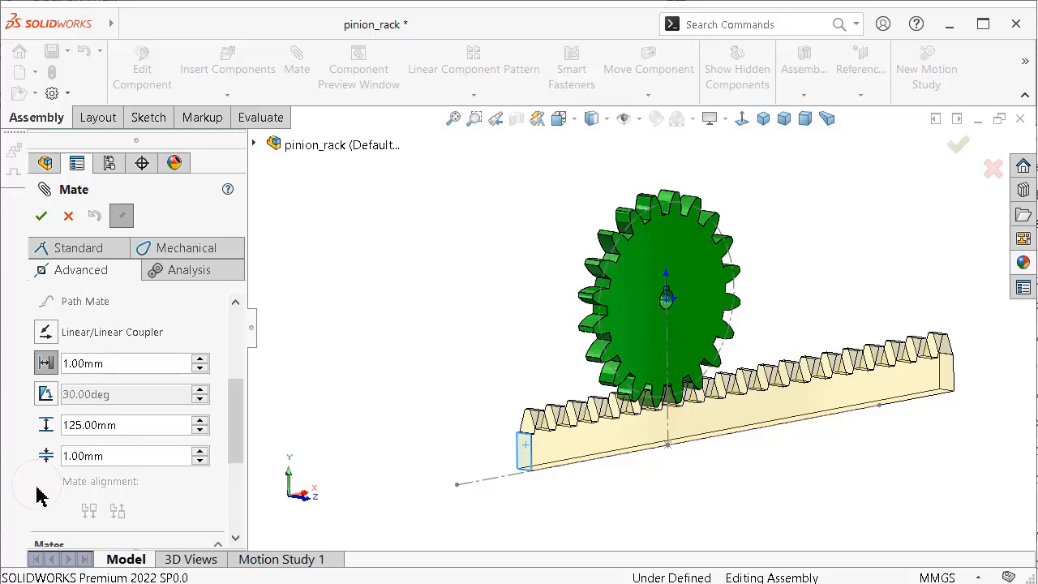
pyautogui.moveTo(118, 460); pyautogui.dragTo(62, 460)
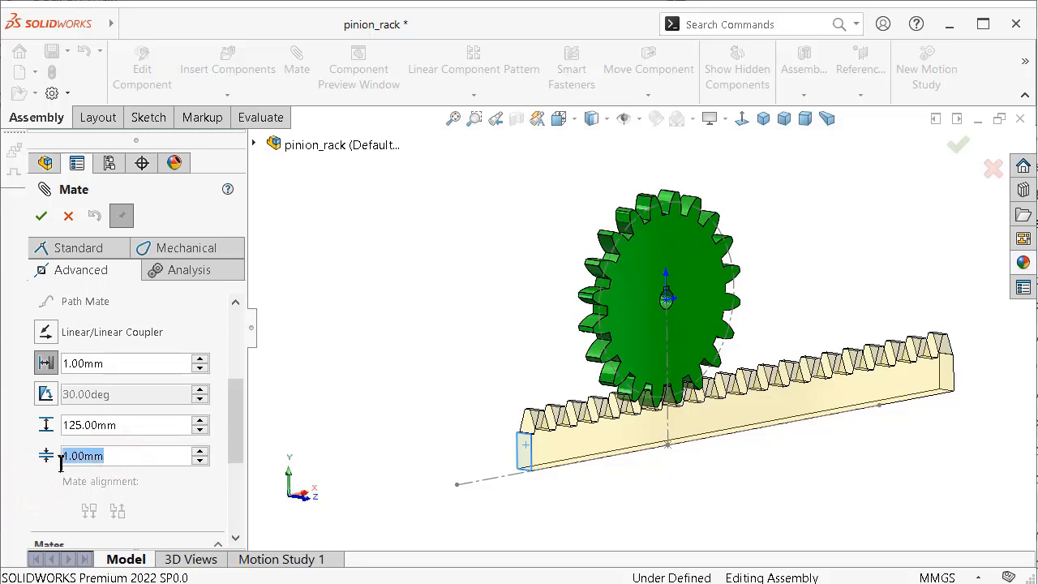
pyautogui.write('0')
pyautogui.click(33, 498)
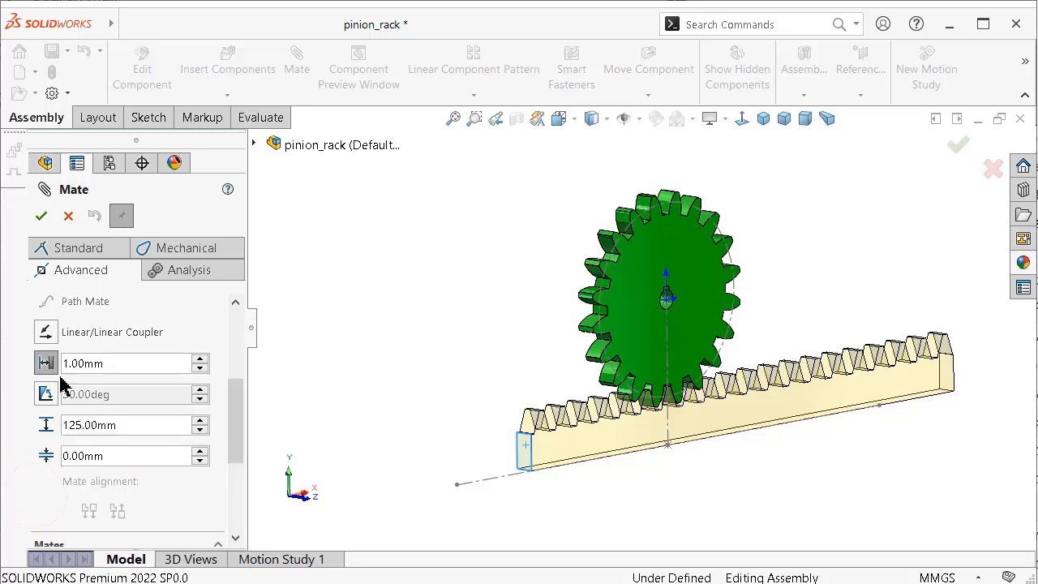
# Choose the nearby endpoint of the horizontal layout line as the limit distance mate's second entity and apply the mate
pyautogui.click(43, 221)
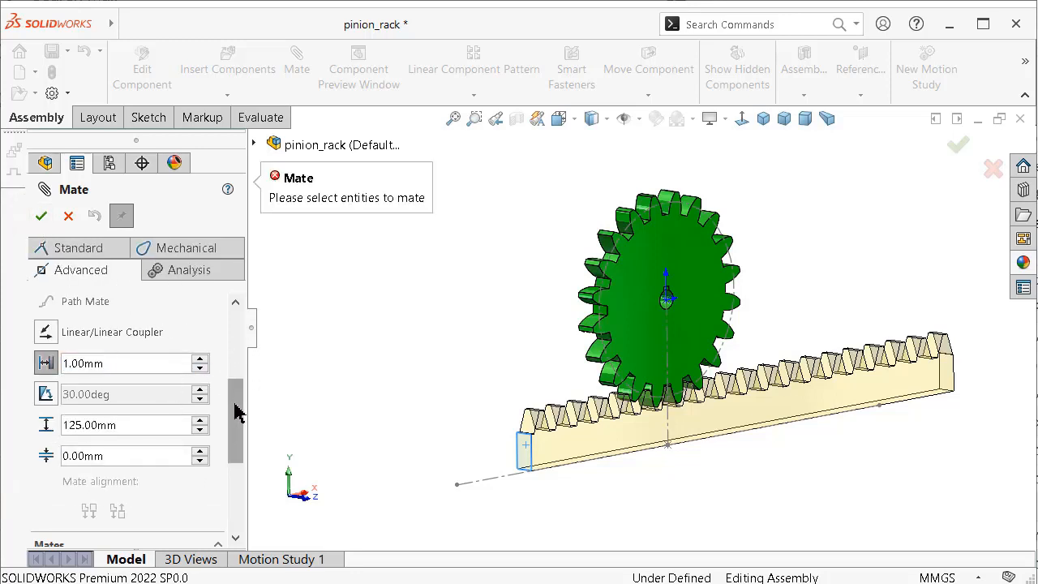
pyautogui.moveTo(239, 414); pyautogui.dragTo(201, 339)
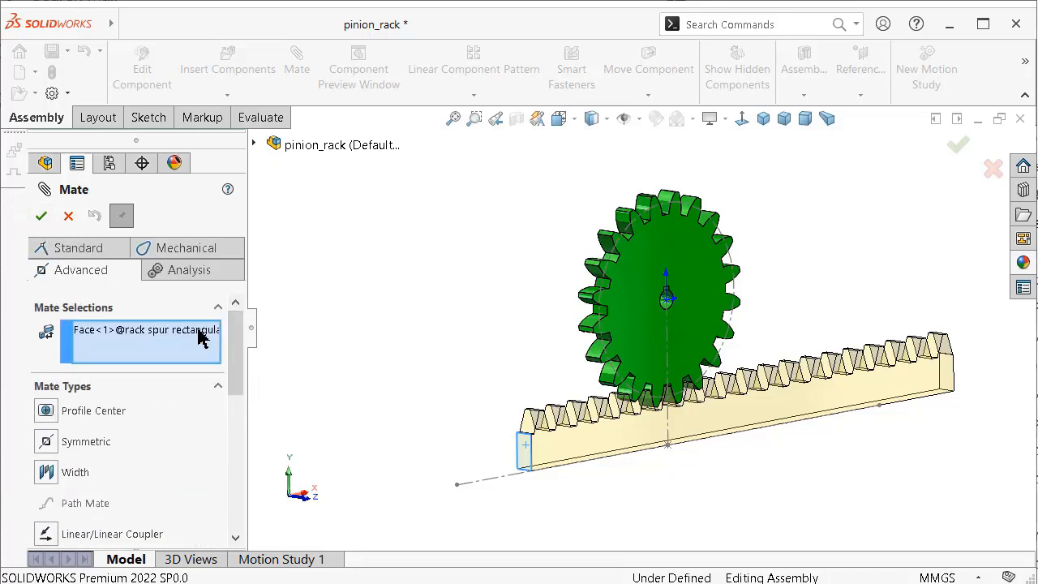
pyautogui.click(456, 485)
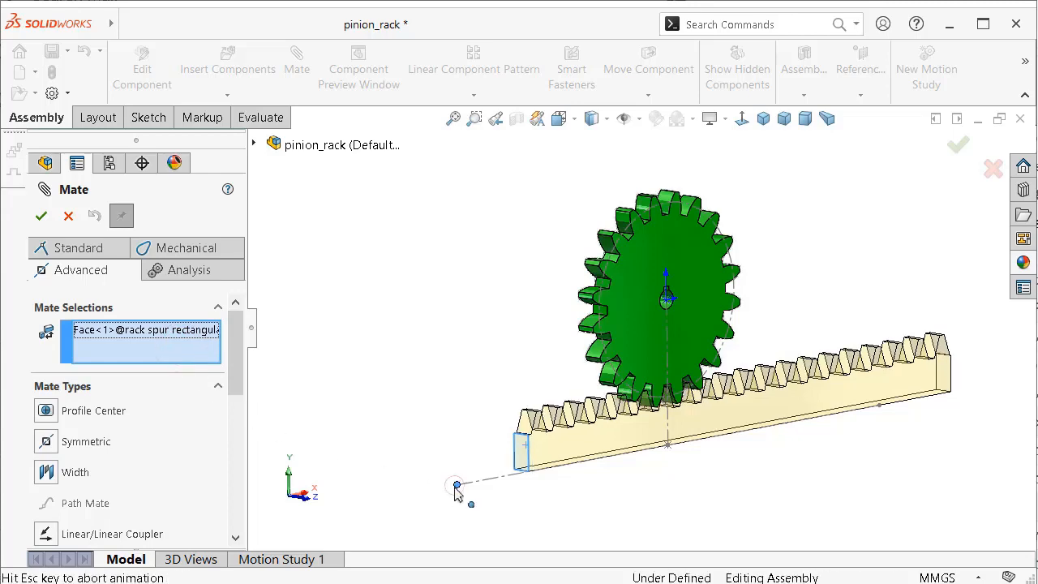
pyautogui.click(43, 220)
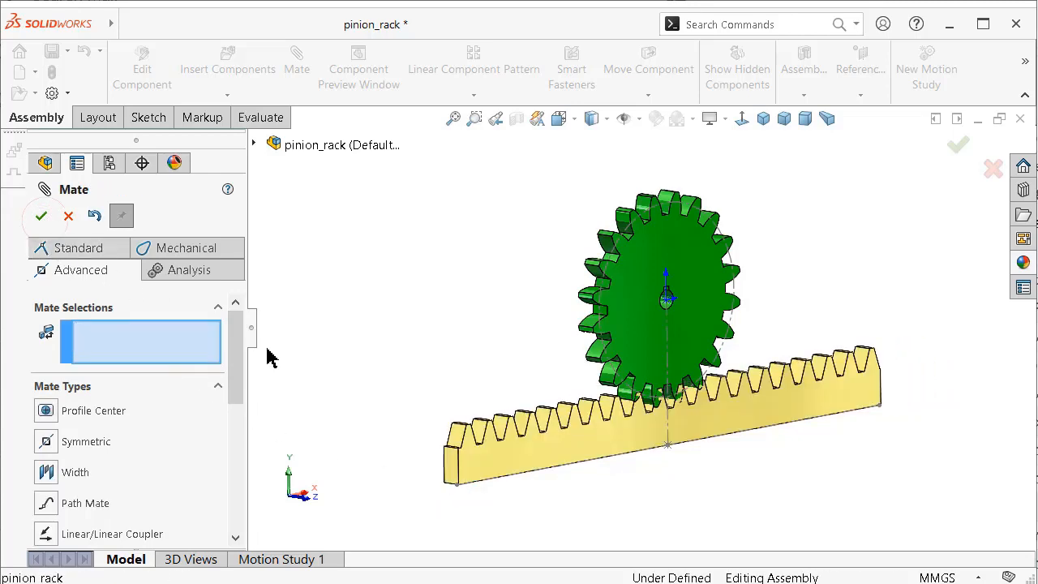
pyautogui.click(956, 150)
# Slide the rack along the layout line to both travel limits to test the mate, and restore the front view
pyautogui.hotkey('ctrl', '1')
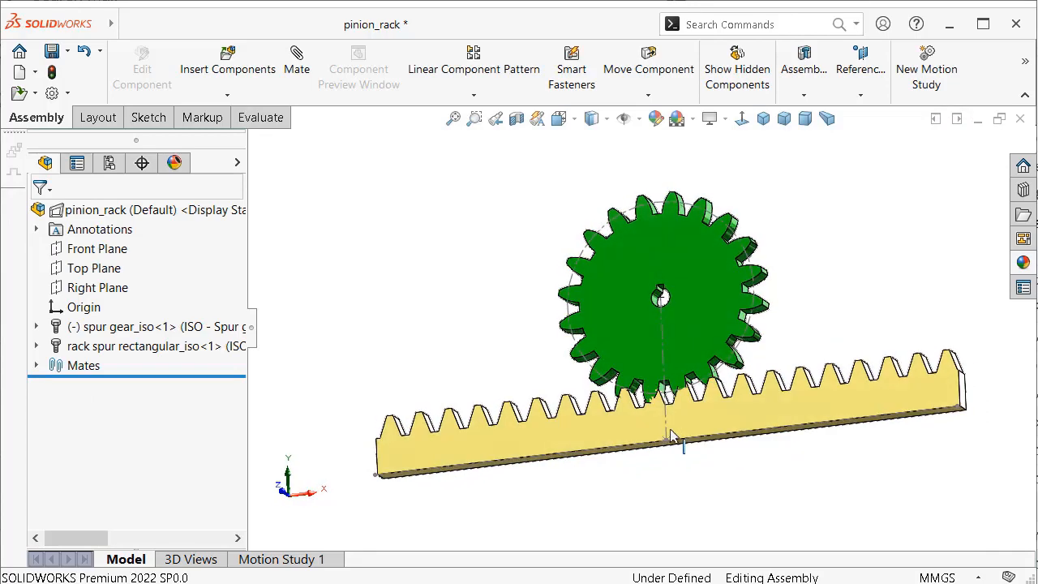
pyautogui.moveTo(489, 433); pyautogui.dragTo(870, 423)
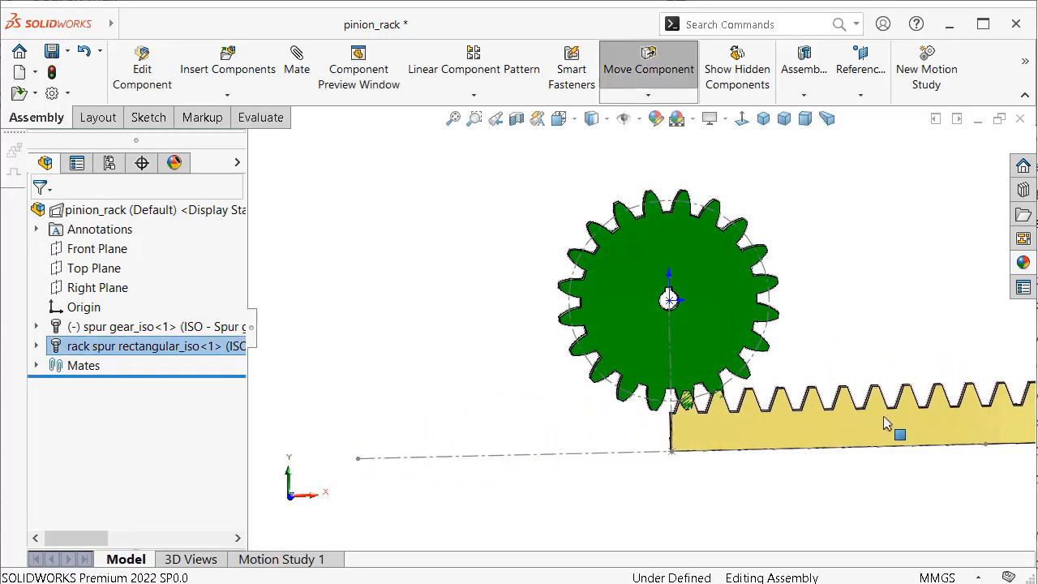
pyautogui.moveTo(882, 428); pyautogui.dragTo(238, 447)
pyautogui.moveTo(328, 392); pyautogui.dragTo(415, 304, button='middle')
pyautogui.click(741, 127)
pyautogui.click(787, 292)
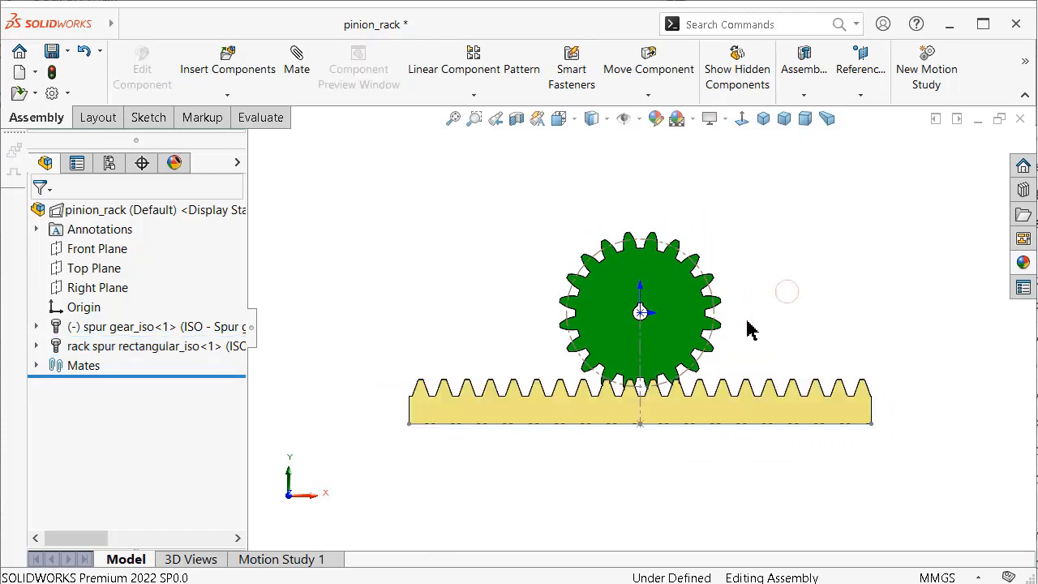
# Rotate the spur gear slightly so one tooth sits in a rack gap near the vertical layout line
pyautogui.scroll(-2, 654, 342)
pyautogui.moveTo(664, 358); pyautogui.dragTo(681, 351)
pyautogui.click(429, 348)
pyautogui.scroll(-2, 588, 432)
pyautogui.scroll(-3, 588, 432)
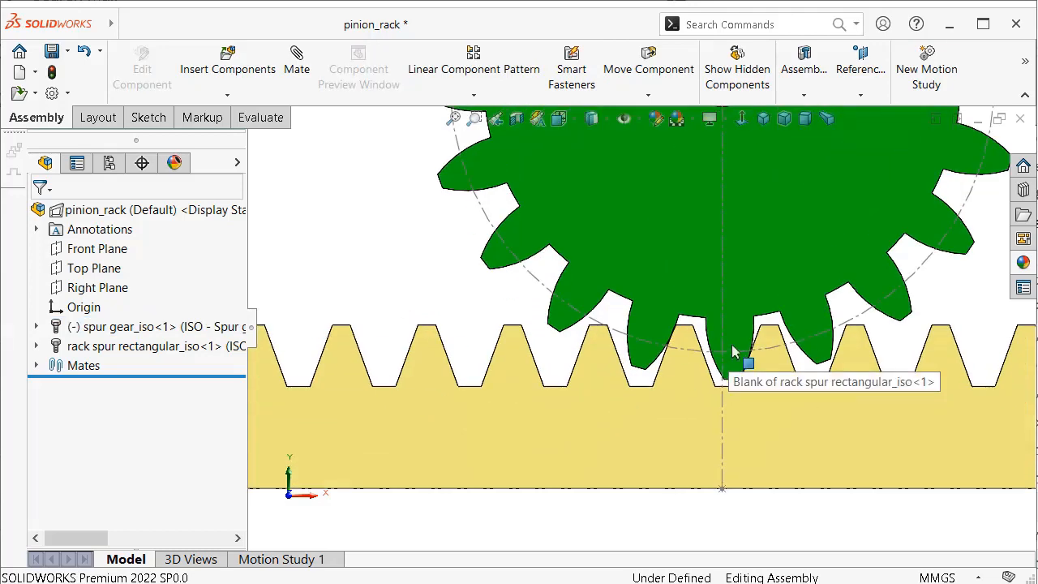
# Slide the rack to its maximum travel so its end face lines up with the vertical layout line
pyautogui.scroll(2, 680, 401)
pyautogui.moveTo(673, 400); pyautogui.dragTo(1037, 414)
pyautogui.scroll(-2, 829, 404)
pyautogui.moveTo(709, 392); pyautogui.dragTo(723, 408)
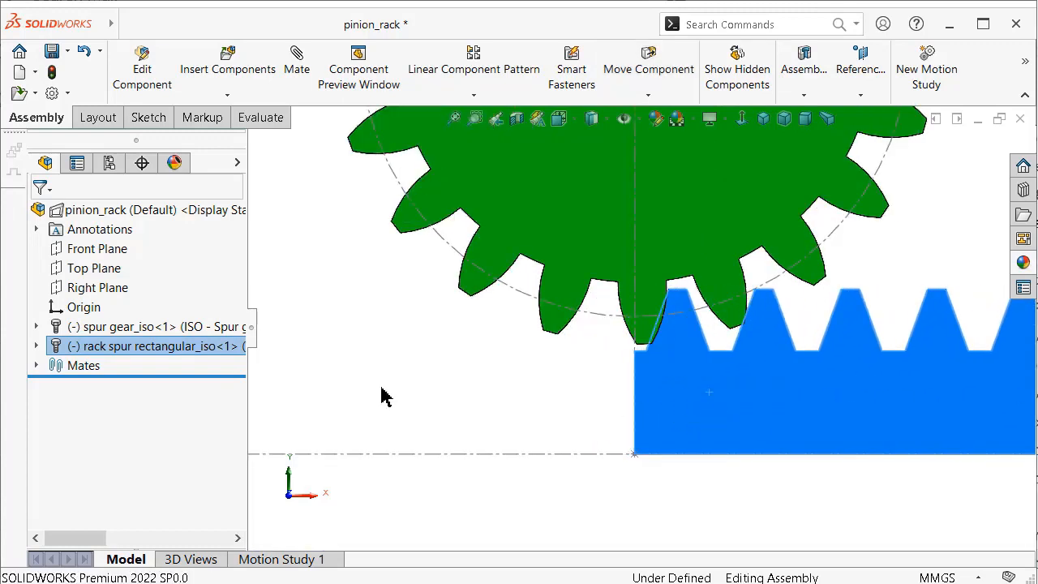
# Show the rack's TooCutSkeSim sketch under its ToothCutSim feature for a close view of the tooth profile
pyautogui.click(37, 346)
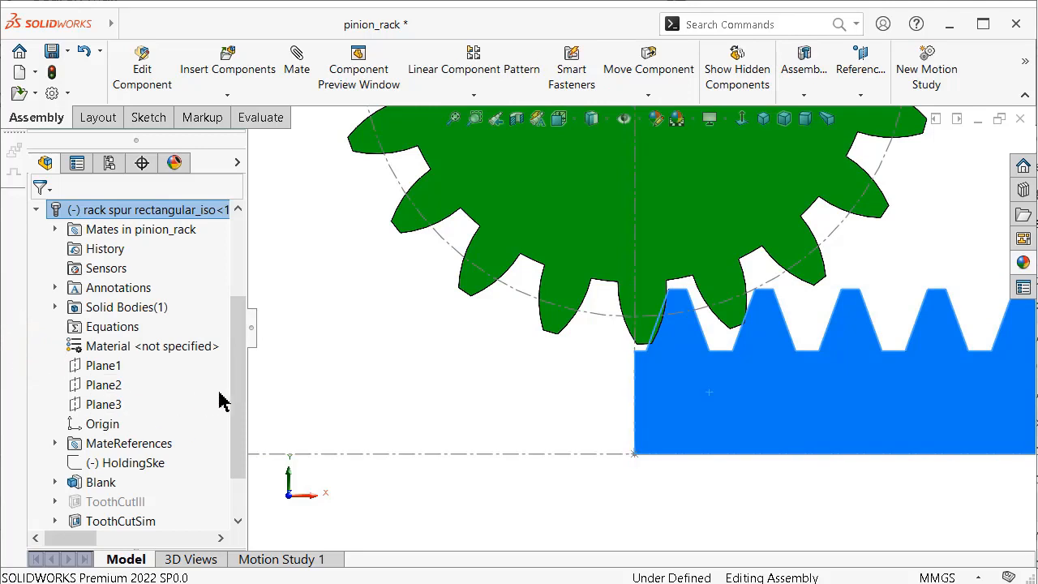
pyautogui.moveTo(241, 429); pyautogui.dragTo(236, 480)
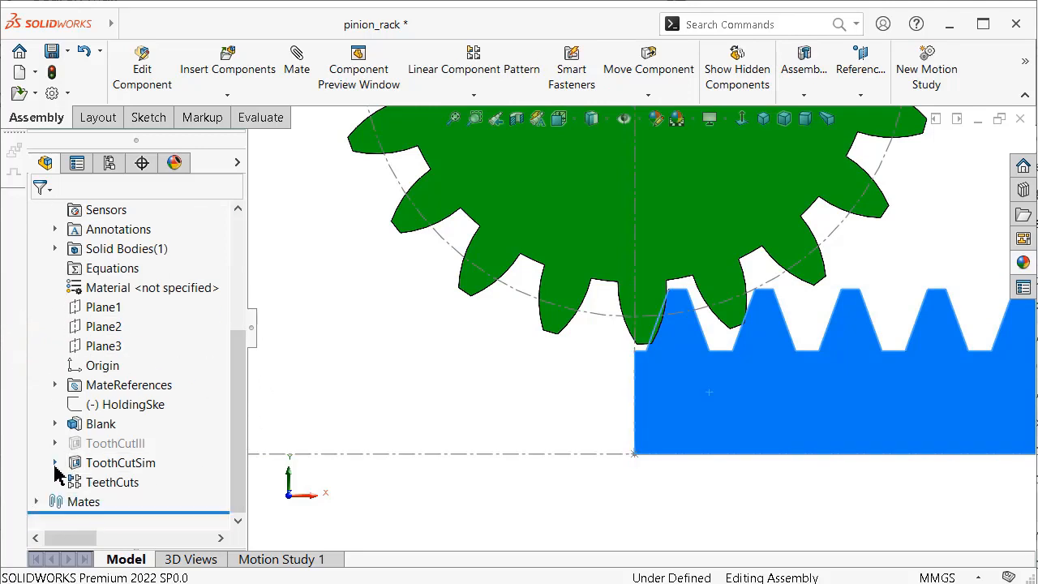
pyautogui.click(56, 464)
pyautogui.click(134, 482)
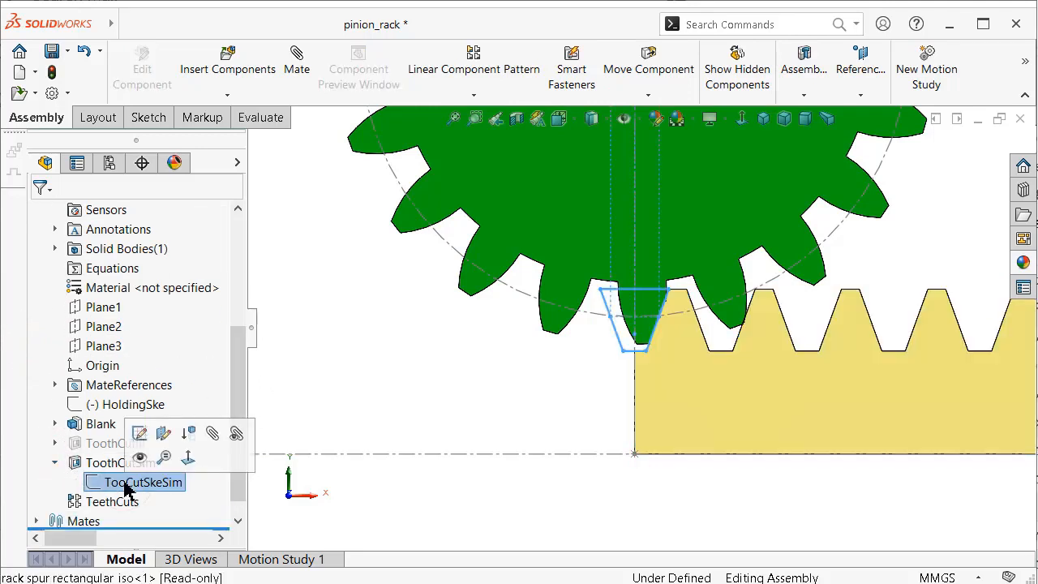
pyautogui.click(139, 456)
pyautogui.scroll(-5, 686, 297)
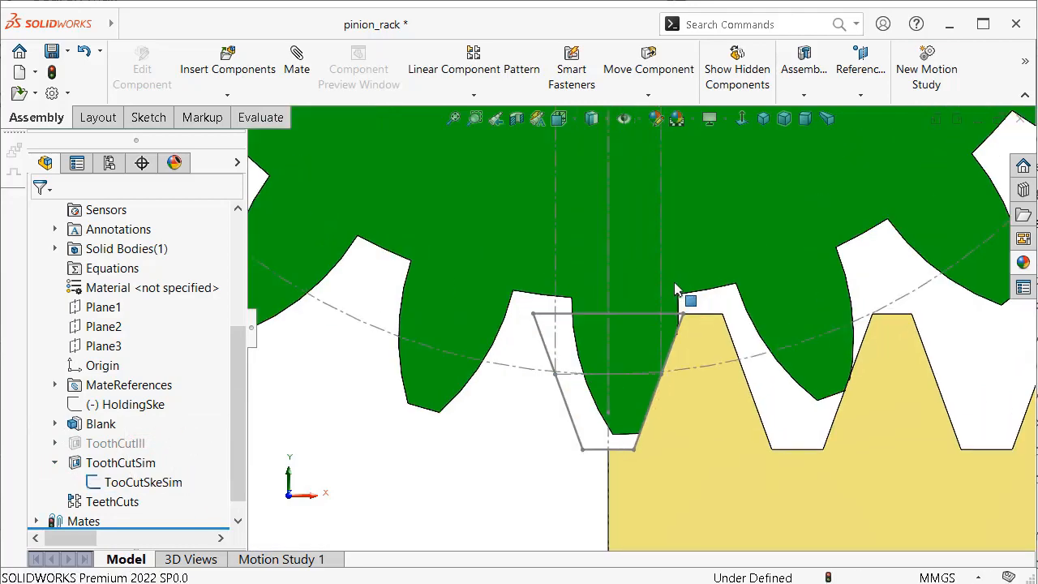
pyautogui.scroll(2, 762, 410)
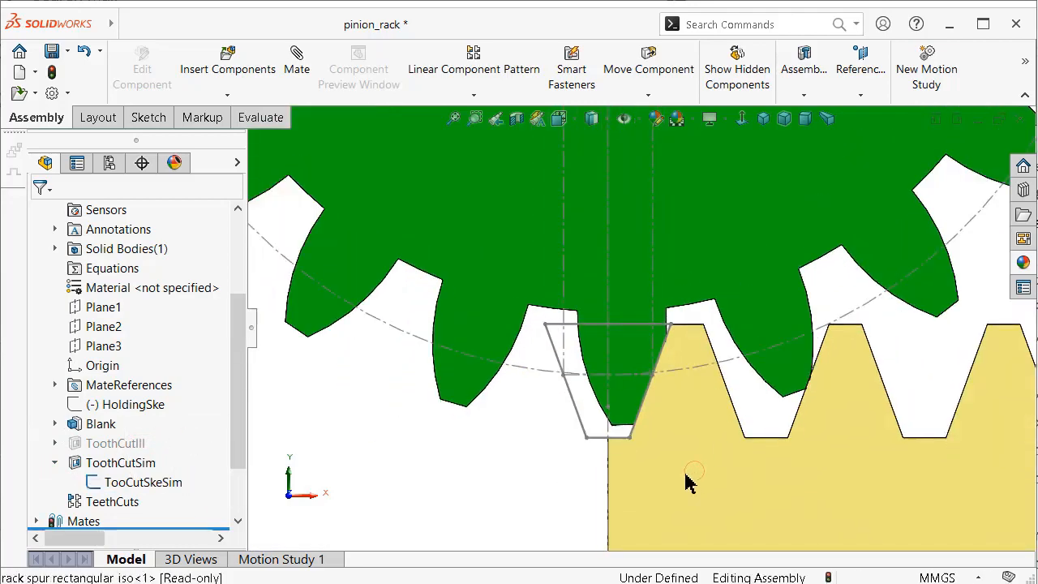
# Rotate the spur gear so one tooth gap is centred on the vertical layout line, with its flanks meeting the tooth cut sketch near the pitch circle
pyautogui.moveTo(686, 480); pyautogui.dragTo(694, 525)
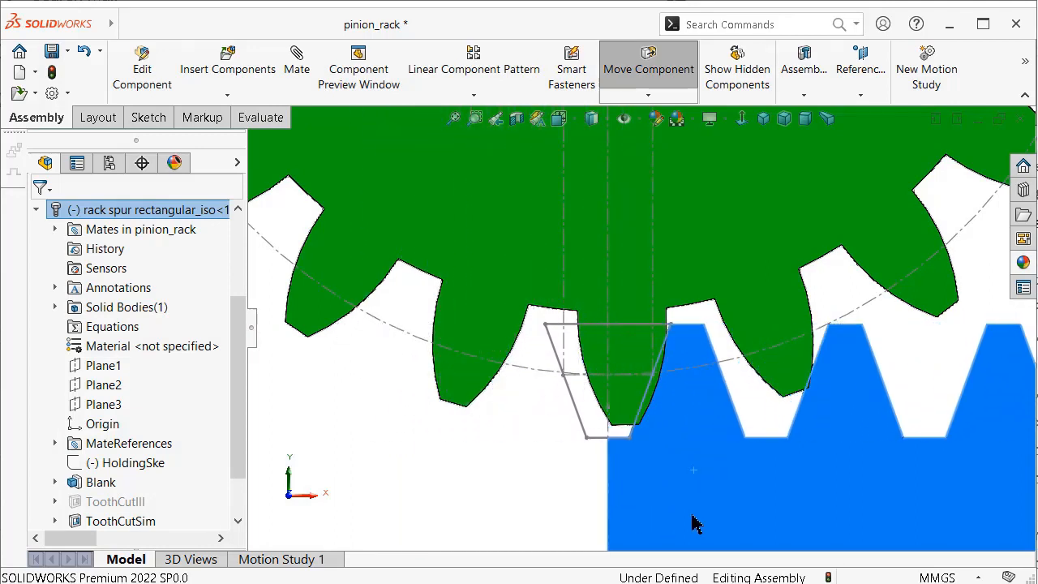
pyautogui.scroll(-3, 623, 341)
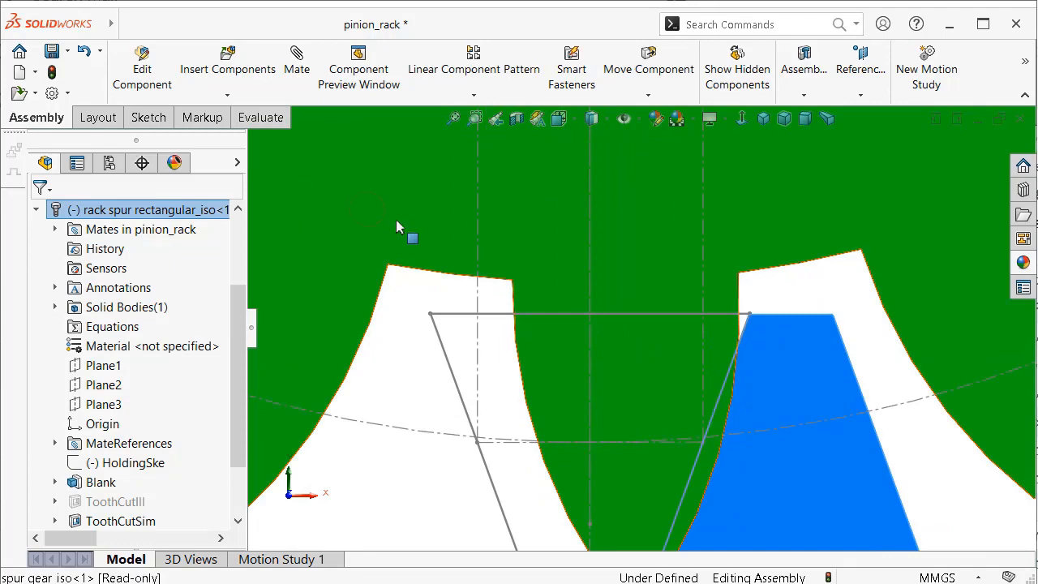
pyautogui.moveTo(442, 237); pyautogui.dragTo(567, 252)
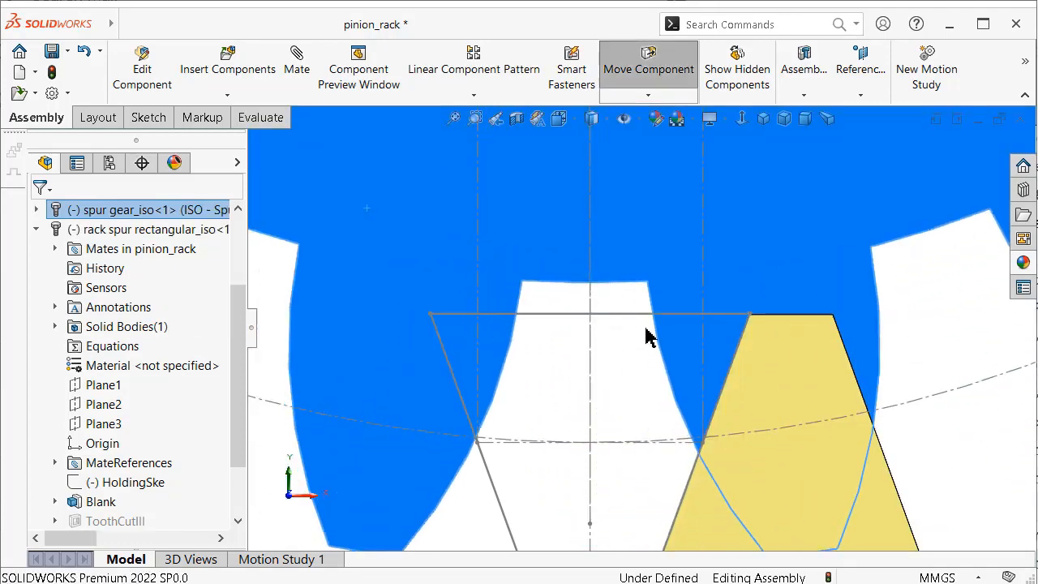
pyautogui.scroll(-3, 649, 442)
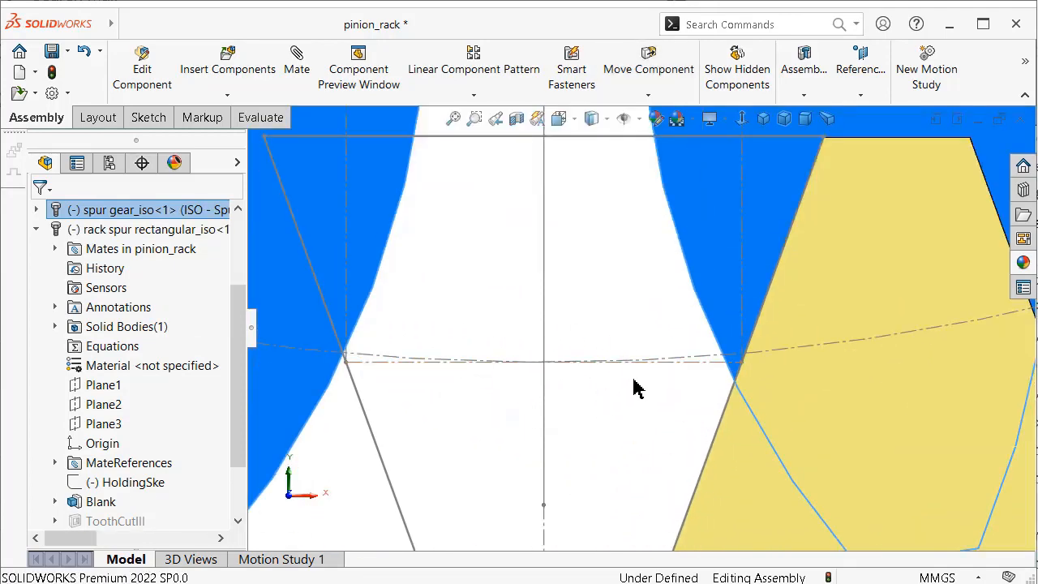
pyautogui.scroll(3, 634, 387)
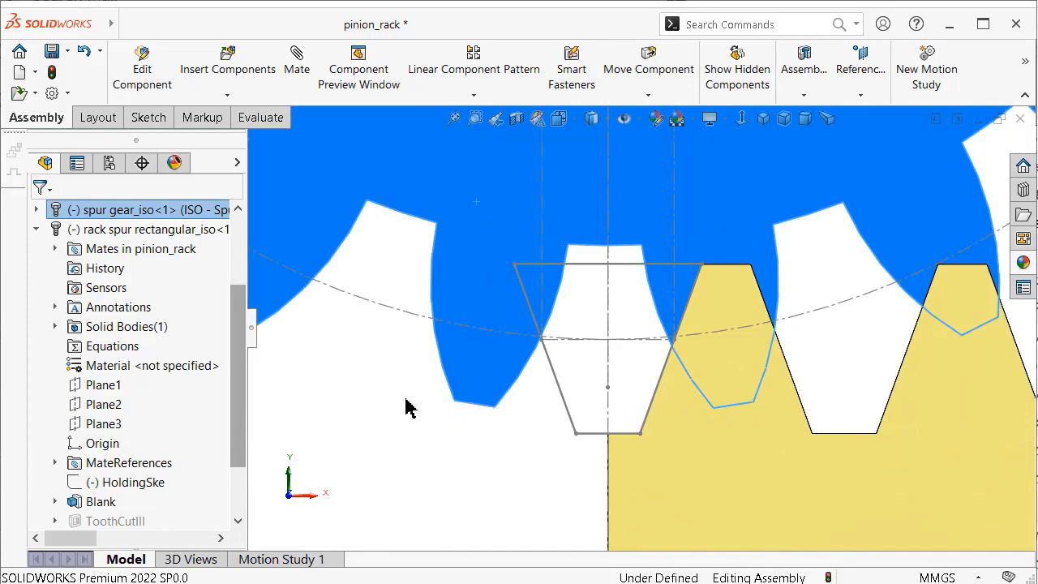
pyautogui.scroll(3, 492, 410)
# Hide the rack's tooth cut sketch again
pyautogui.click(594, 371)
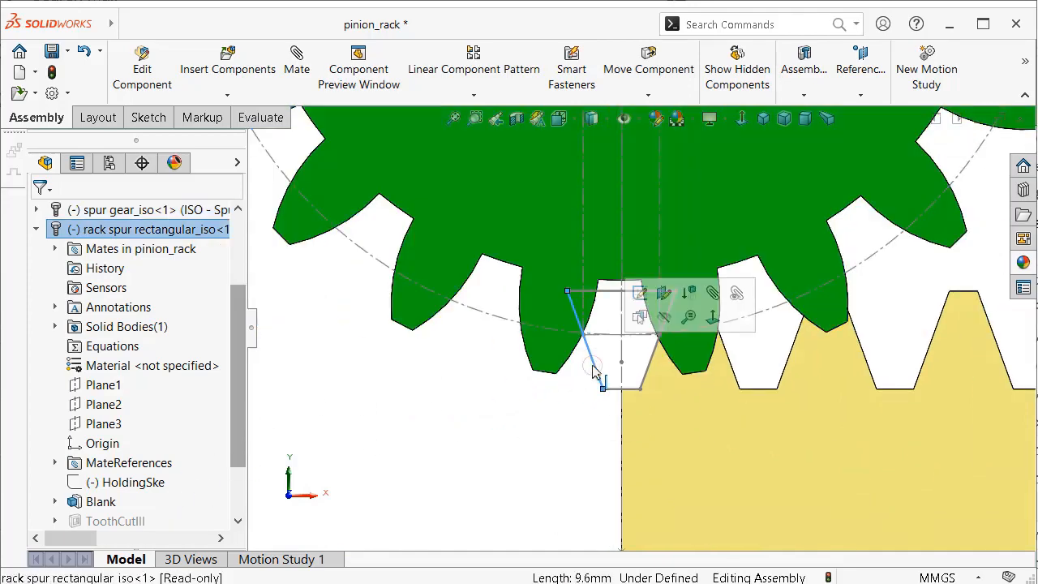
pyautogui.click(665, 317)
pyautogui.scroll(3, 683, 355)
pyautogui.scroll(2, 679, 359)
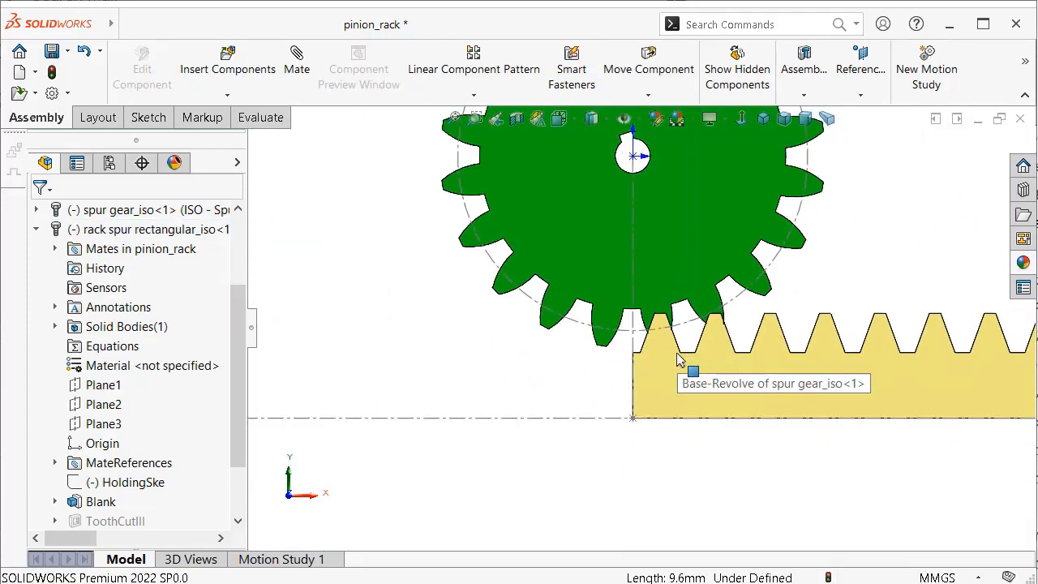
# Slide the rack until it is centred on the vertical layout line and rotate the spur gear so a tooth sits in the rack gap there
pyautogui.moveTo(874, 399); pyautogui.dragTo(97, 414)
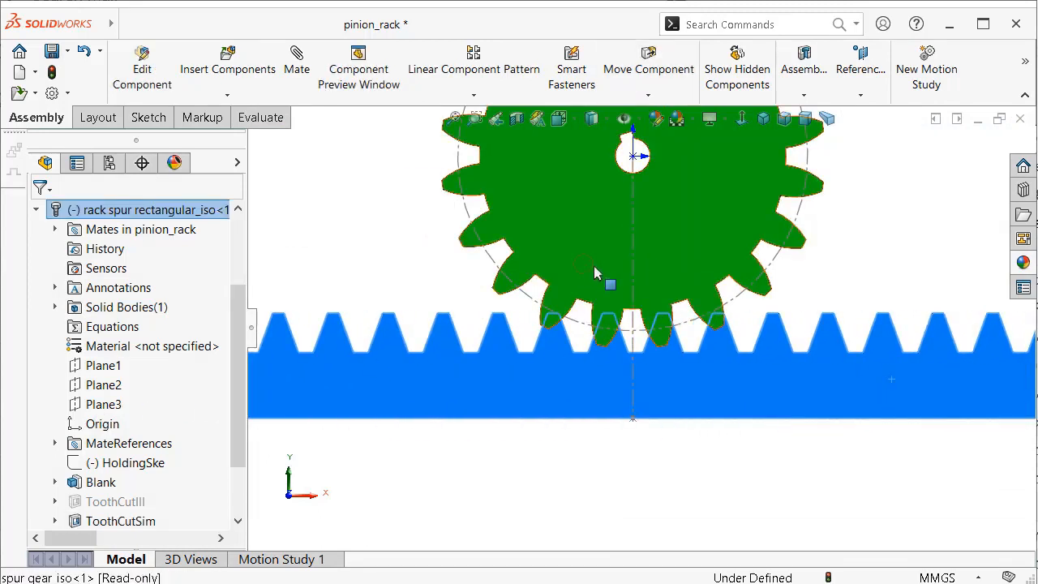
pyautogui.moveTo(580, 262); pyautogui.dragTo(641, 285)
pyautogui.click(42, 231)
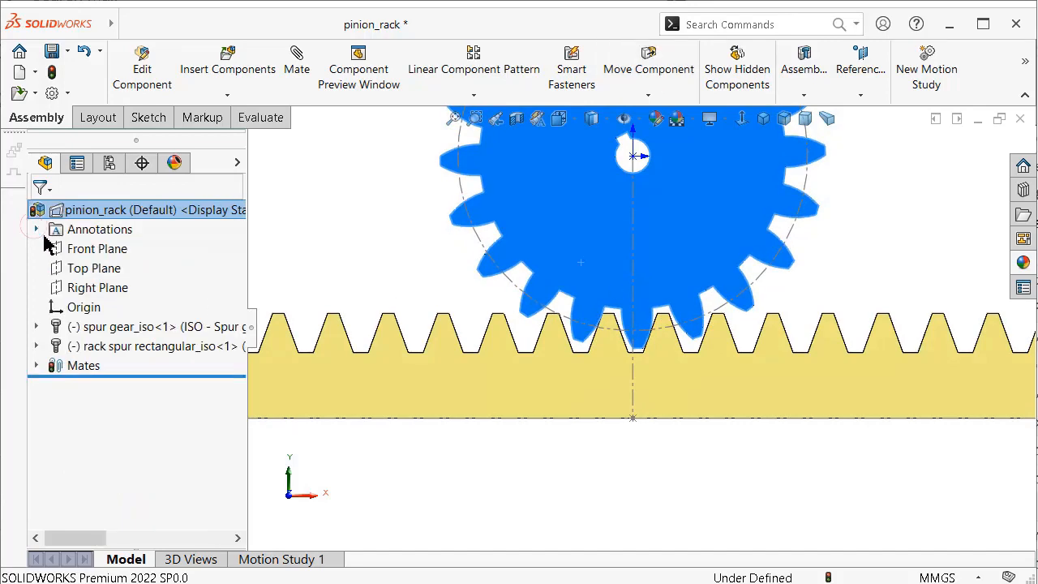
pyautogui.click(372, 270)
pyautogui.press('f')
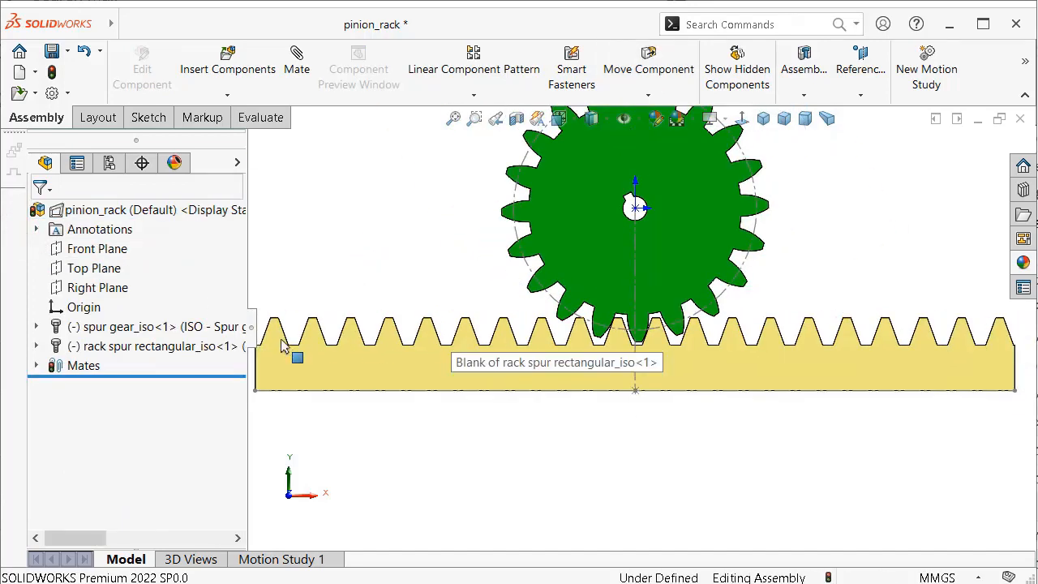
# Collapse the feature tree pane and turn off the display of origins, keeping the whole assembly in view
pyautogui.click(251, 328)
pyautogui.scroll(1, 529, 326)
pyautogui.scroll(-2, 666, 237)
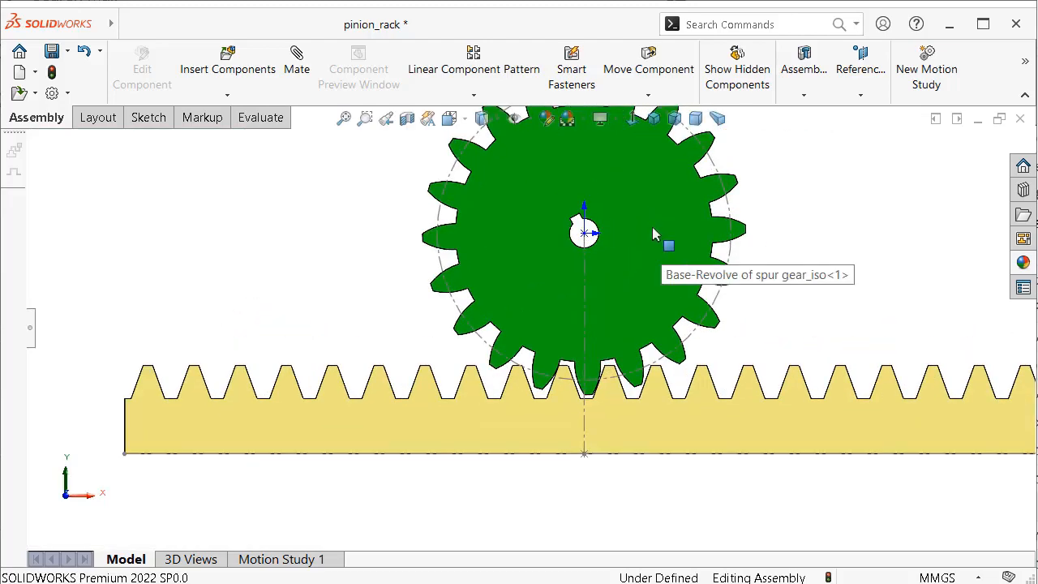
pyautogui.scroll(1, 653, 234)
pyautogui.click(514, 118)
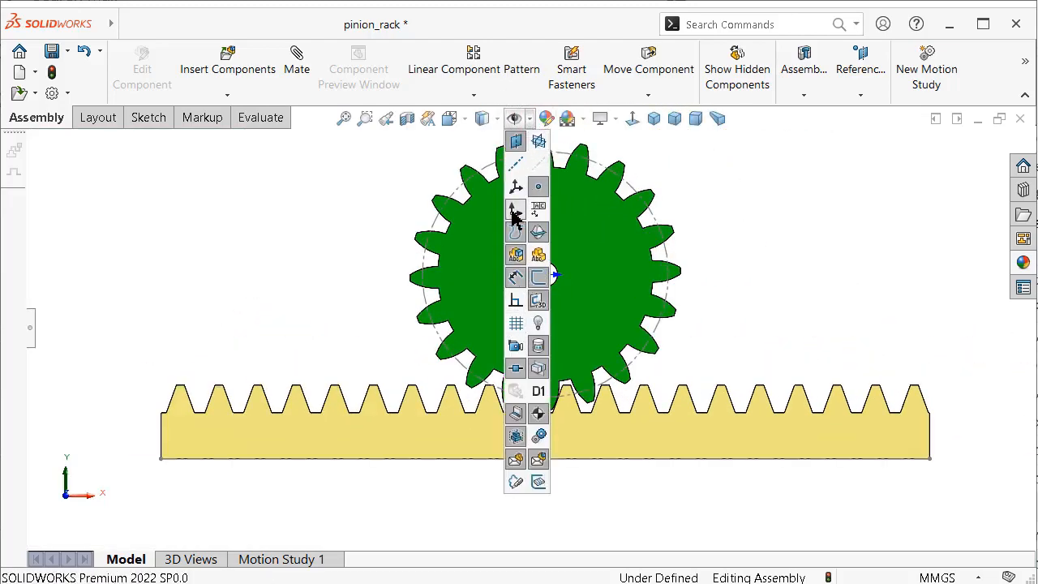
pyautogui.click(738, 228)
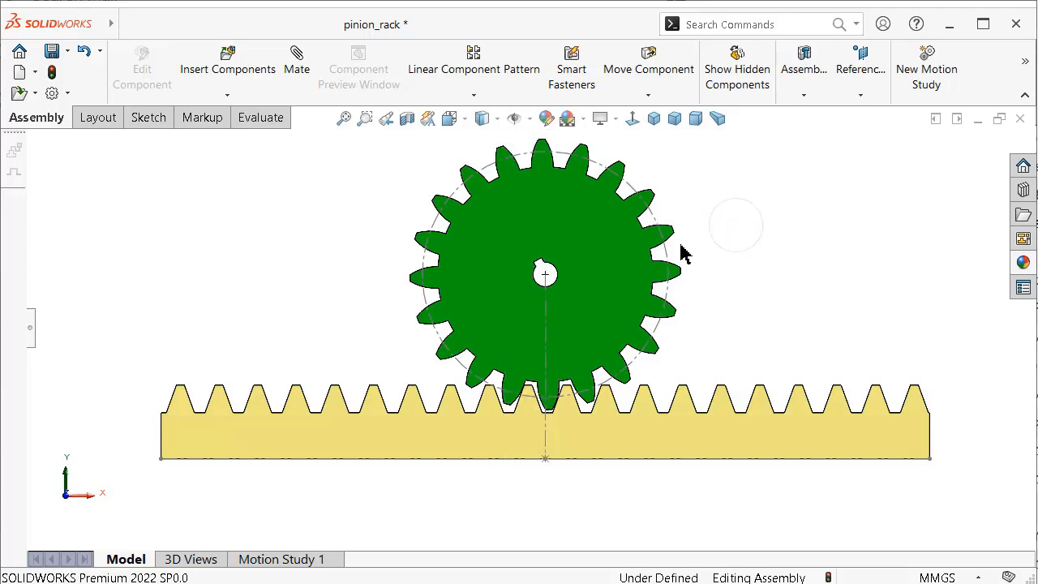
# In Motion Study 1, add a rotary motor on the spur gear's bore edge at a constant speed of 20 RPM
pyautogui.click(283, 559)
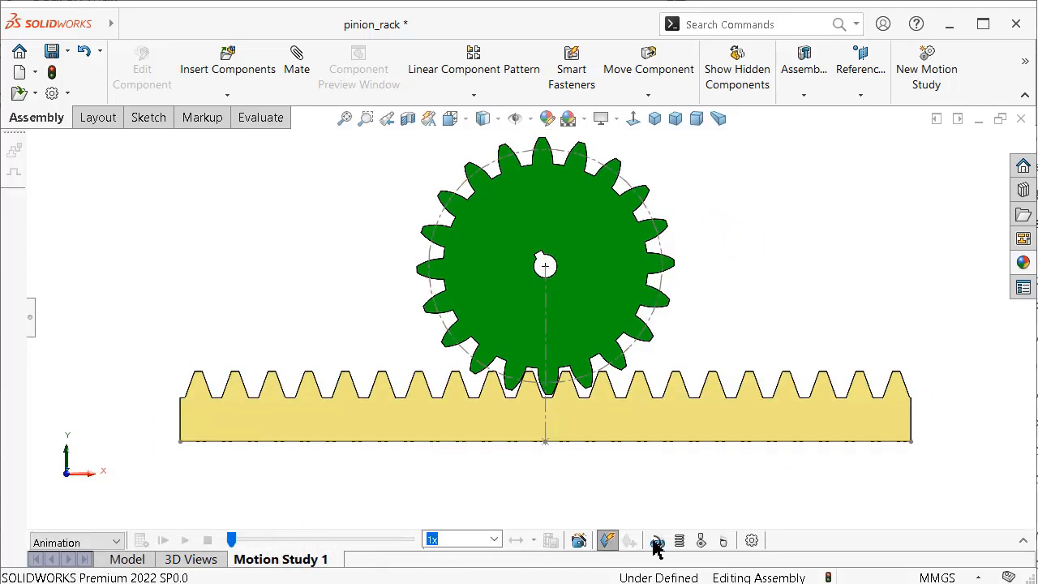
pyautogui.click(656, 540)
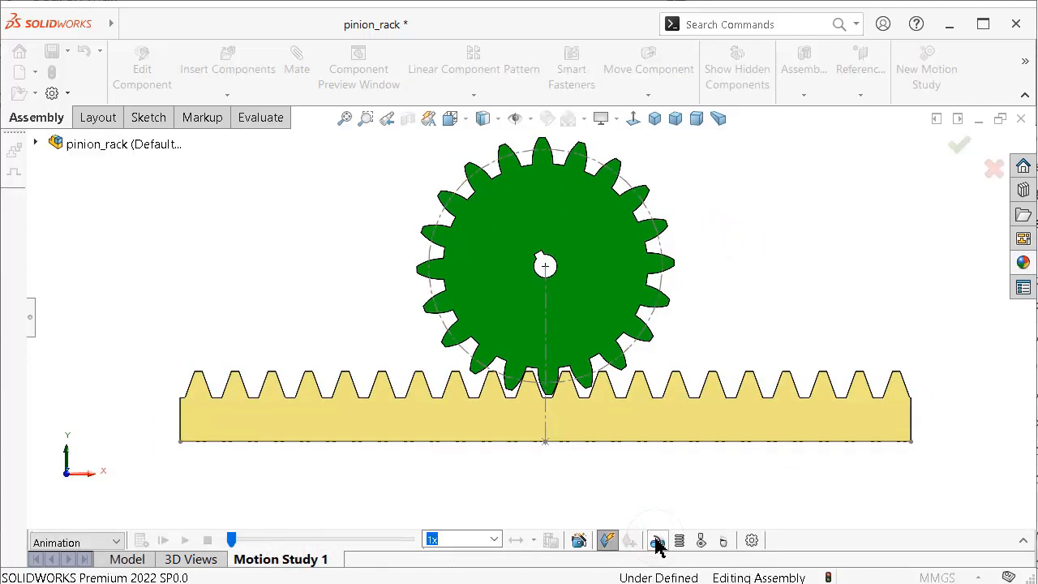
pyautogui.click(32, 321)
pyautogui.moveTo(240, 334); pyautogui.dragTo(241, 390)
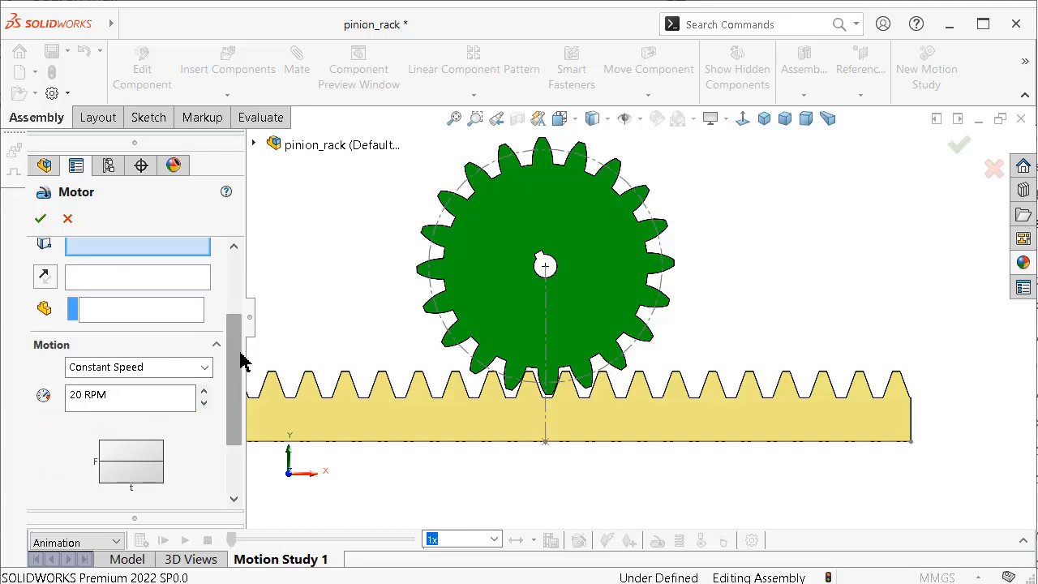
pyautogui.moveTo(238, 366); pyautogui.dragTo(228, 293)
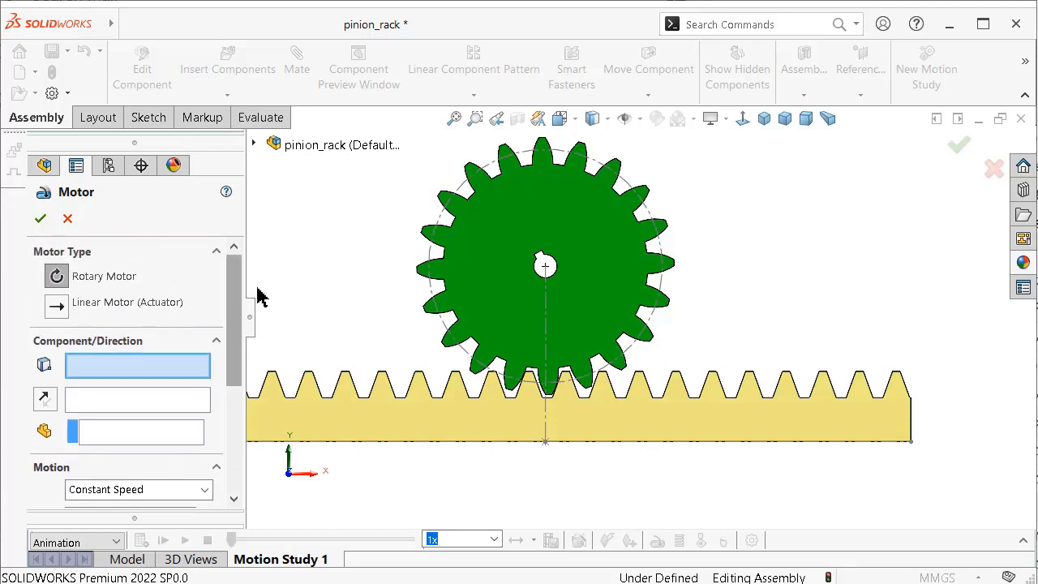
pyautogui.click(539, 274)
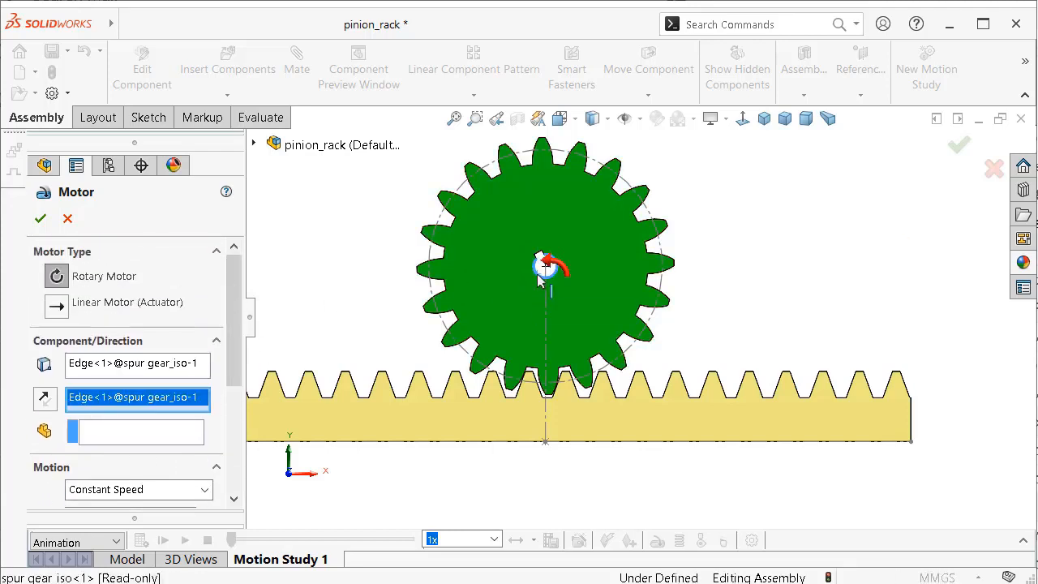
pyautogui.moveTo(235, 347); pyautogui.dragTo(238, 473)
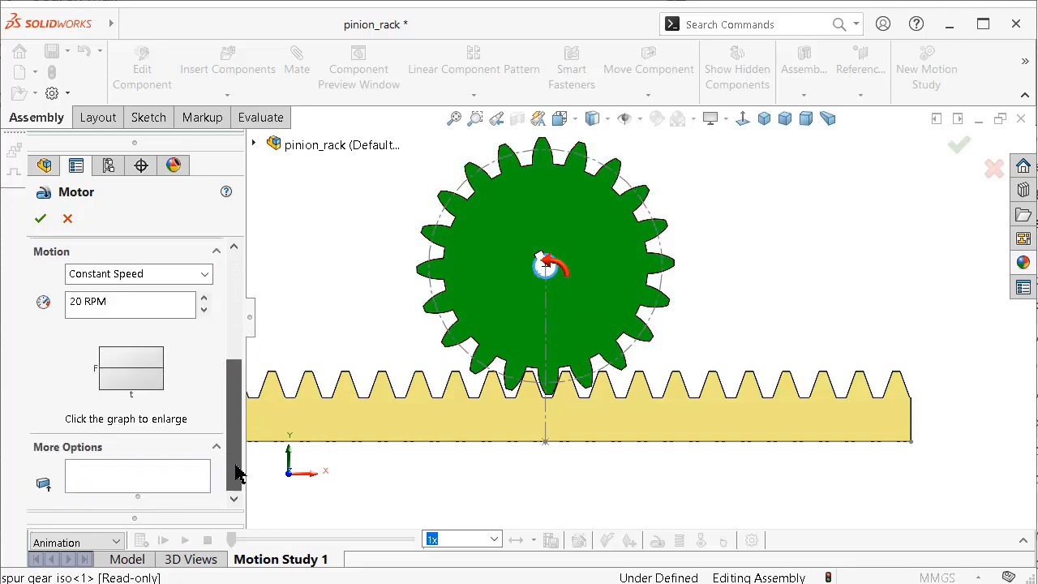
pyautogui.click(39, 219)
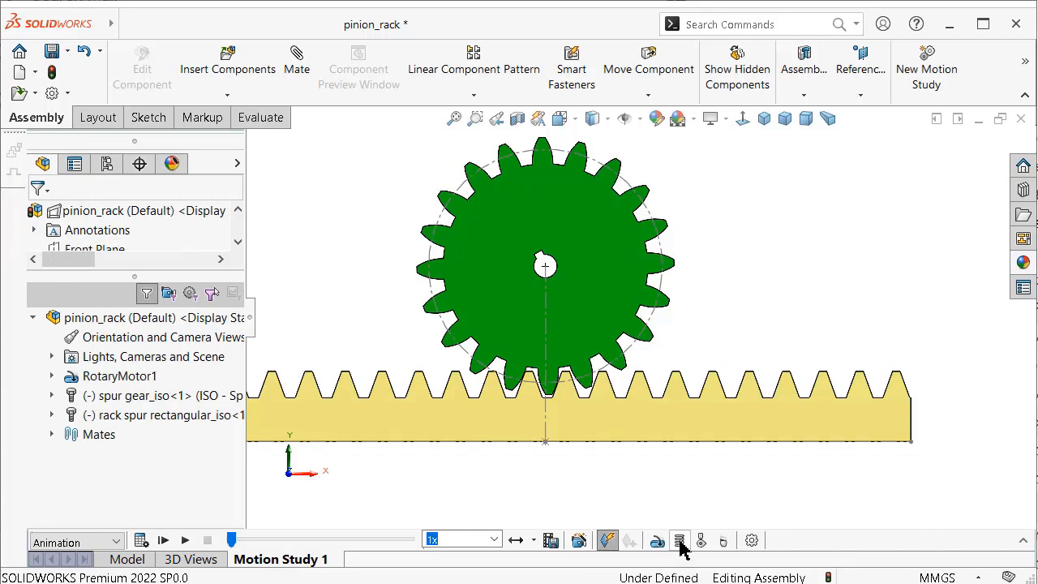
# Accept the motion study properties at 8 frames per second and add a solid body contact between the spur gear and the rack
pyautogui.click(750, 541)
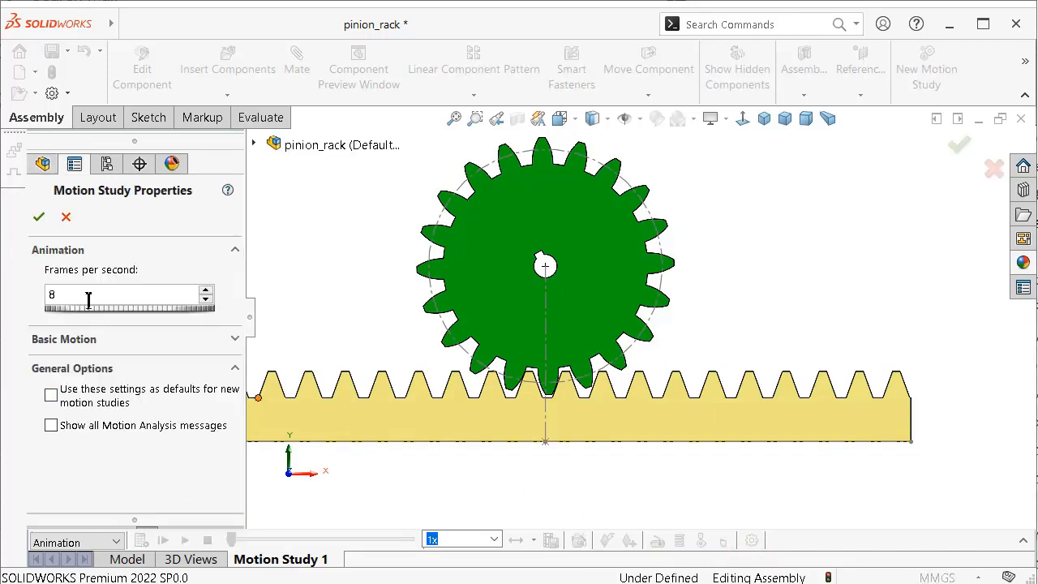
pyautogui.click(39, 217)
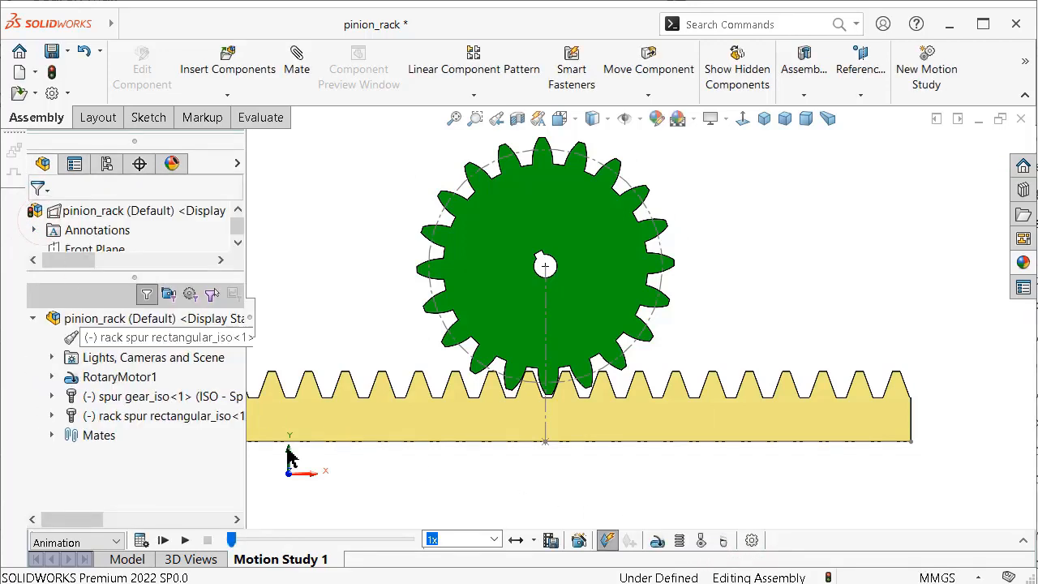
pyautogui.click(702, 540)
pyautogui.click(593, 378)
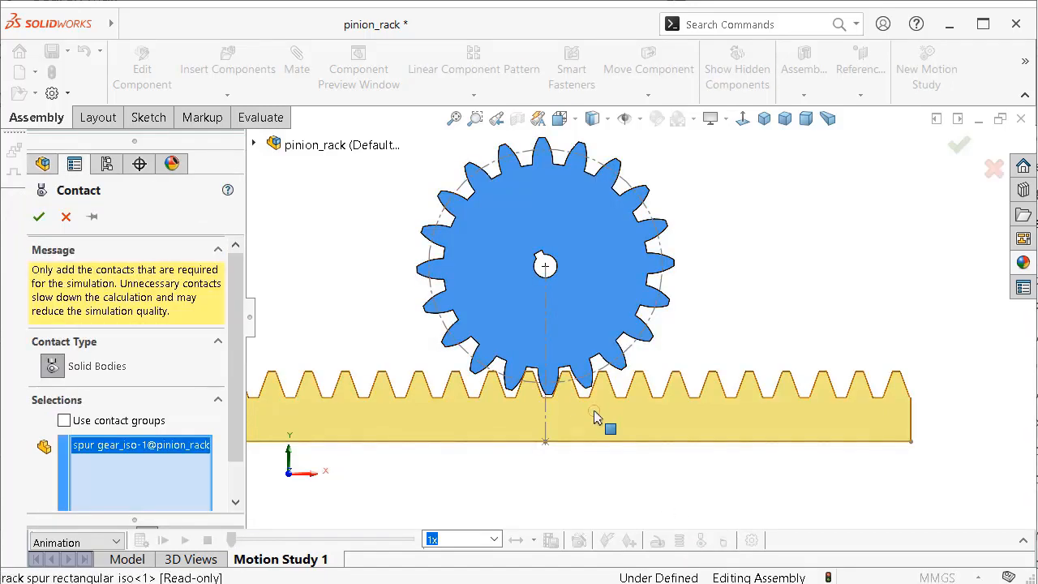
pyautogui.click(589, 412)
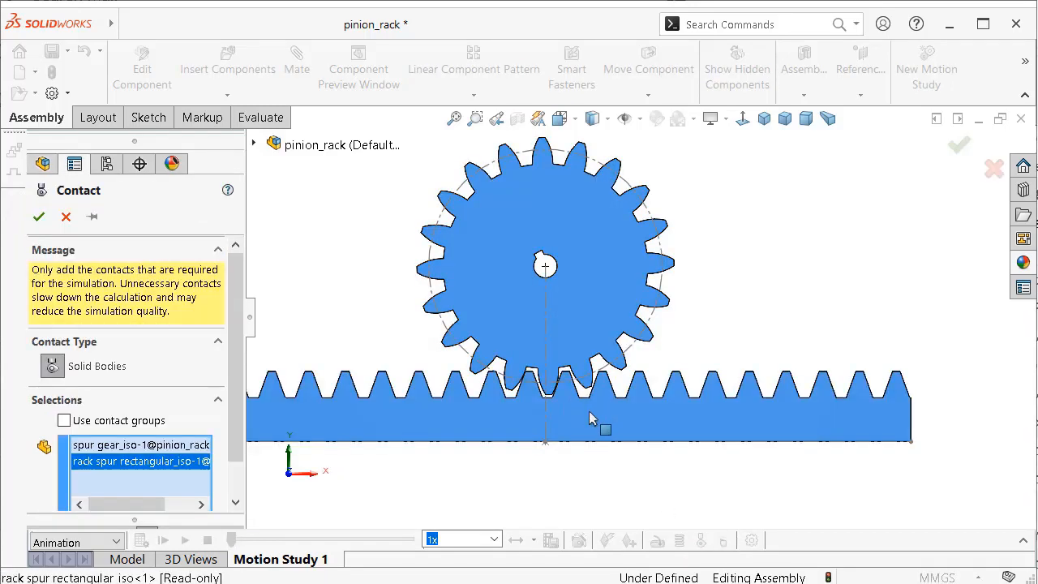
pyautogui.click(39, 217)
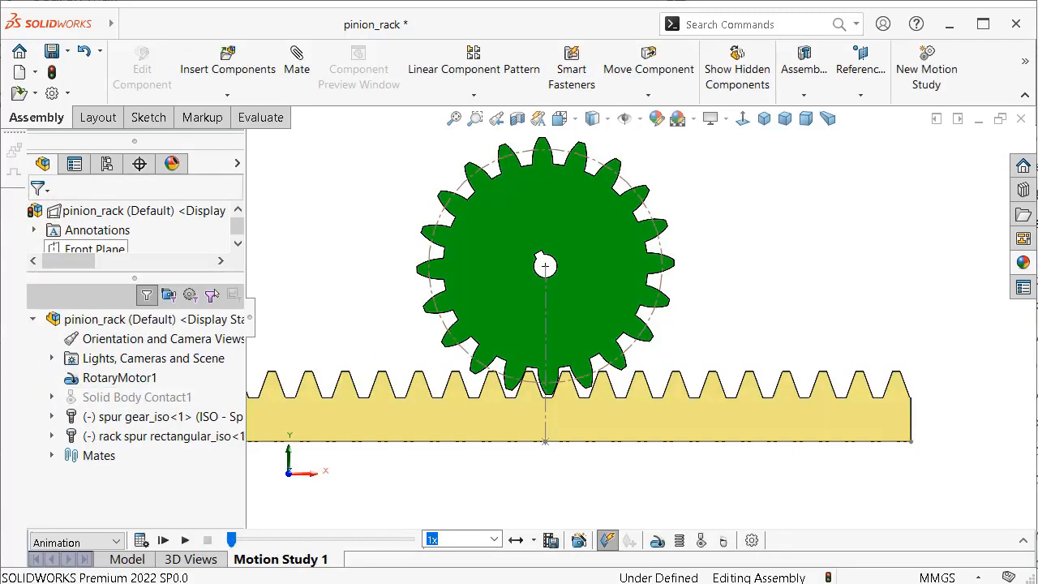
# Expand the motion study timeline, extend the study's duration to 10 seconds, and calculate it as an Animation
pyautogui.click(1021, 541)
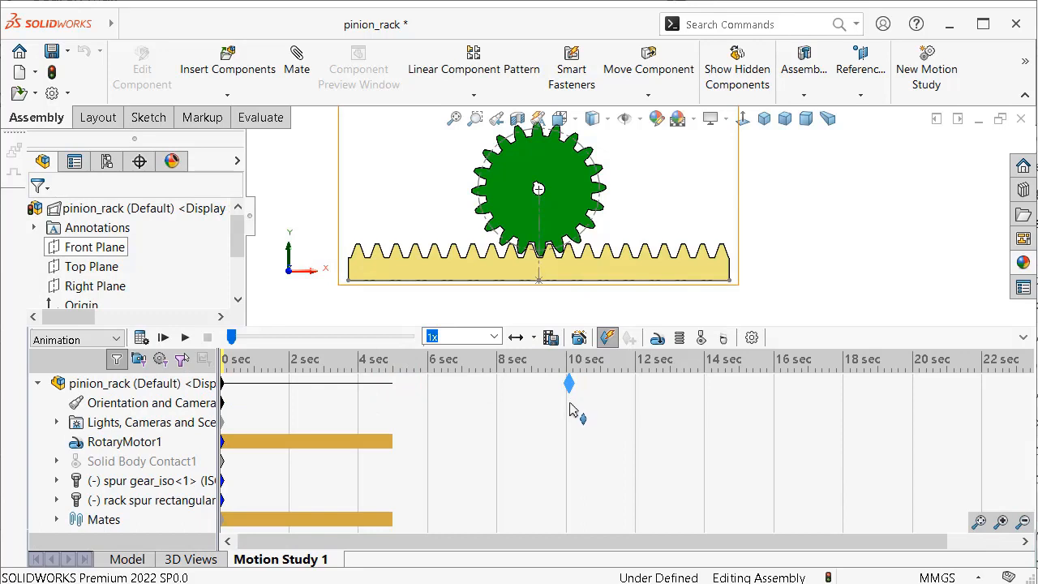
pyautogui.moveTo(569, 412); pyautogui.dragTo(569, 415)
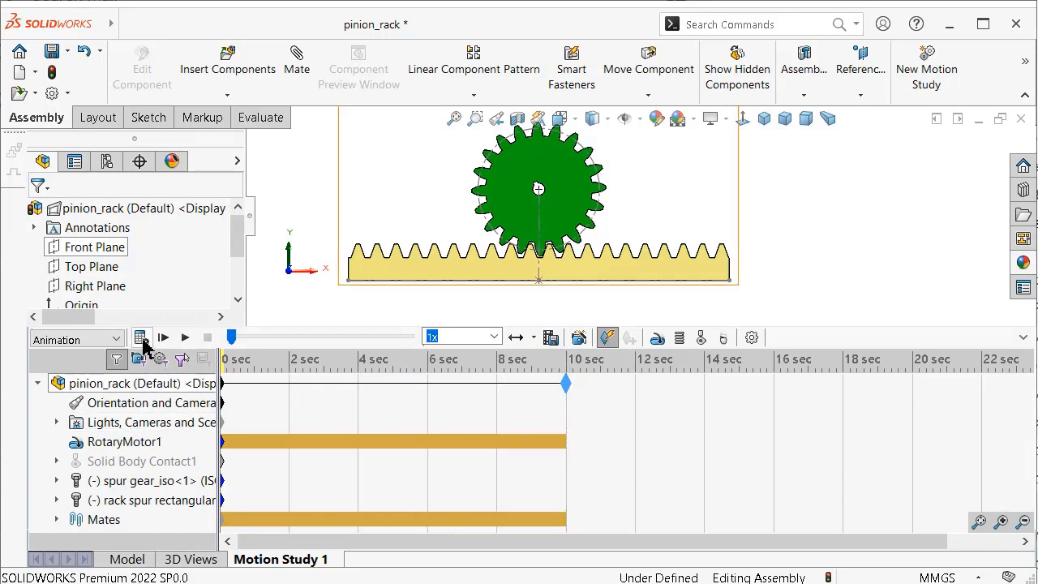
pyautogui.click(141, 339)
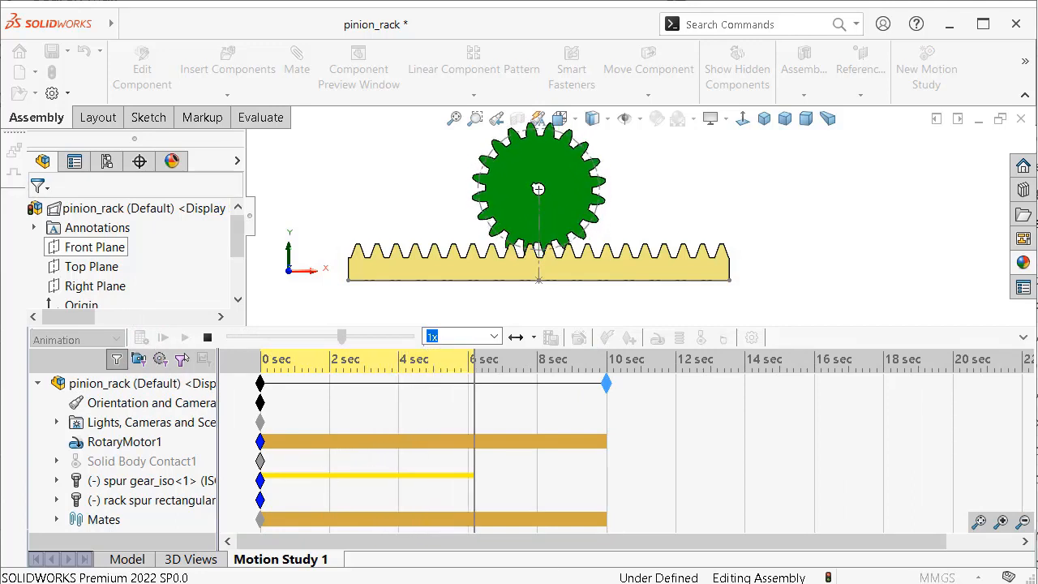
pyautogui.click(117, 361)
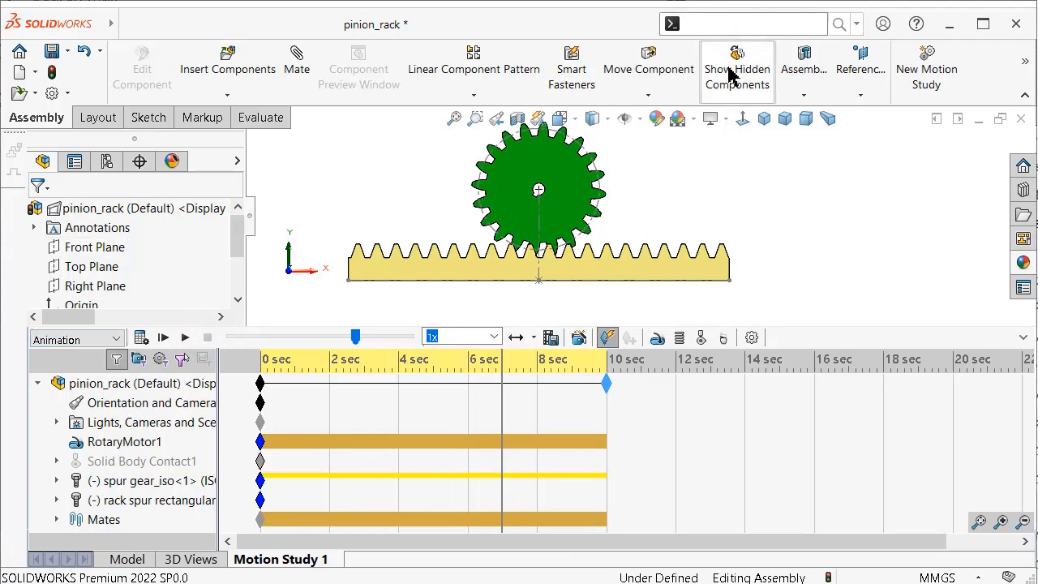
# Activate the SOLIDWORKS Motion add-in for the current session
pyautogui.write('ad')
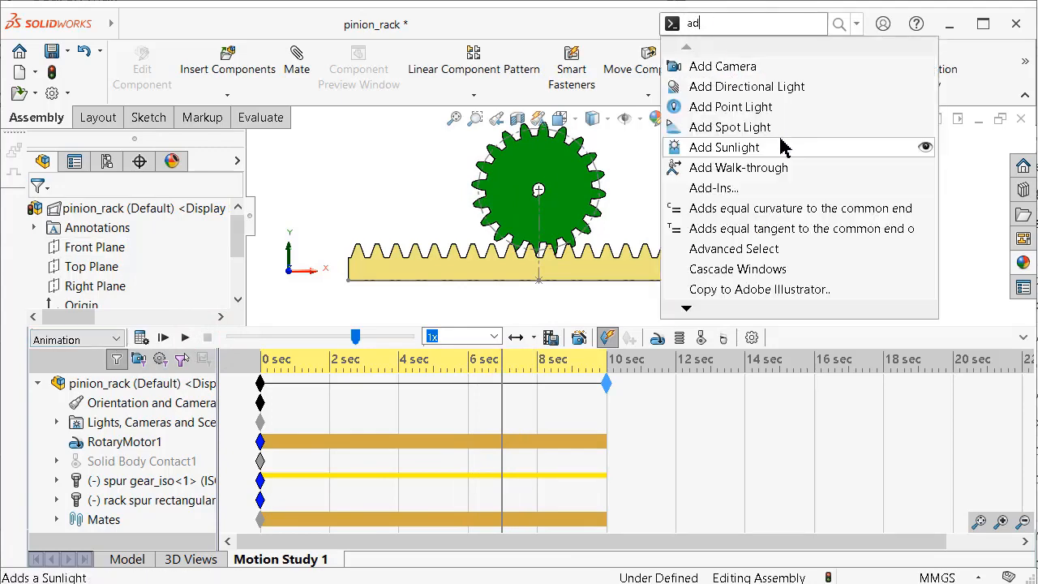
pyautogui.click(759, 191)
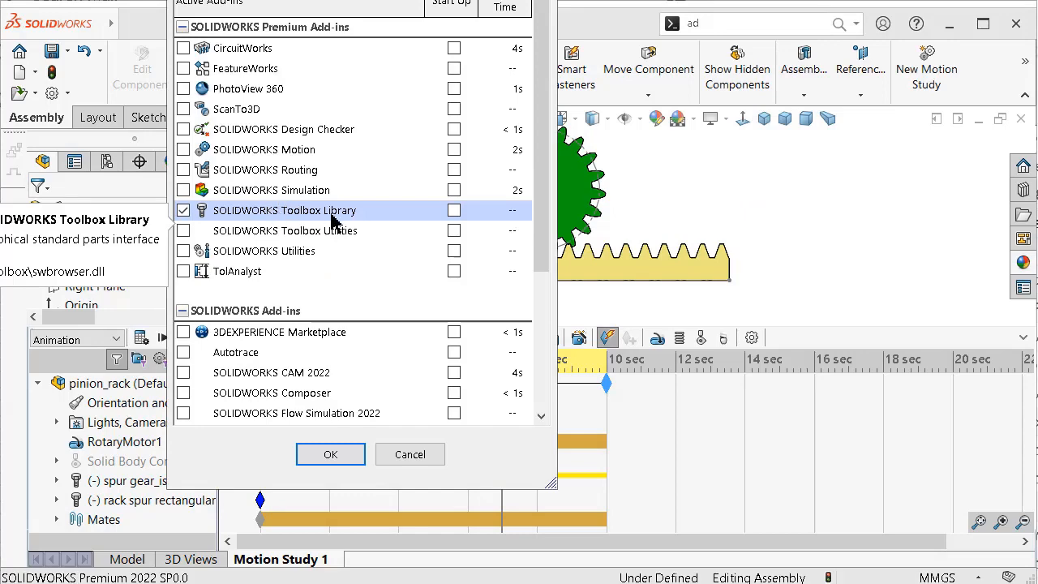
pyautogui.click(183, 150)
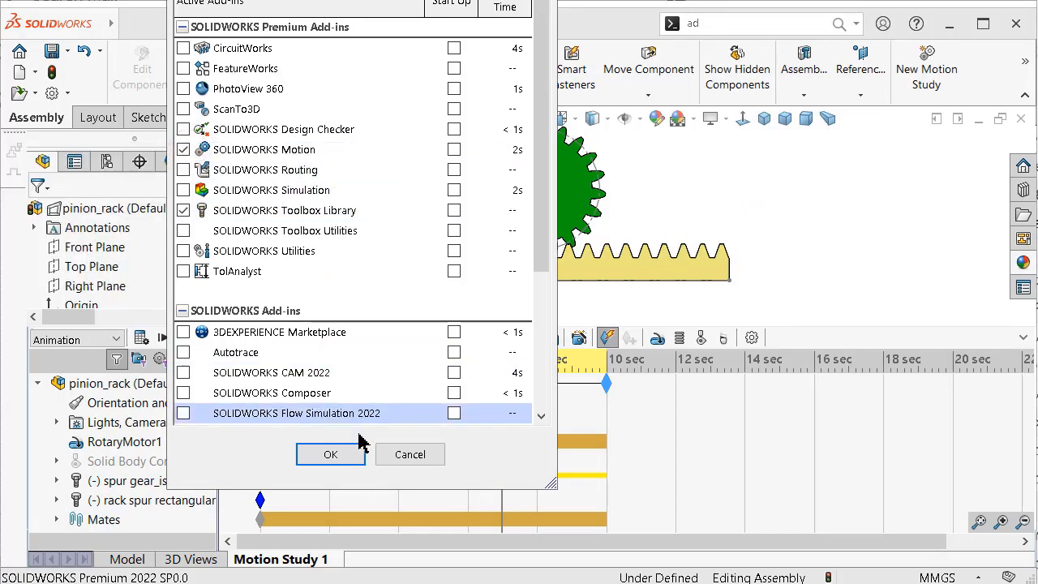
pyautogui.click(330, 454)
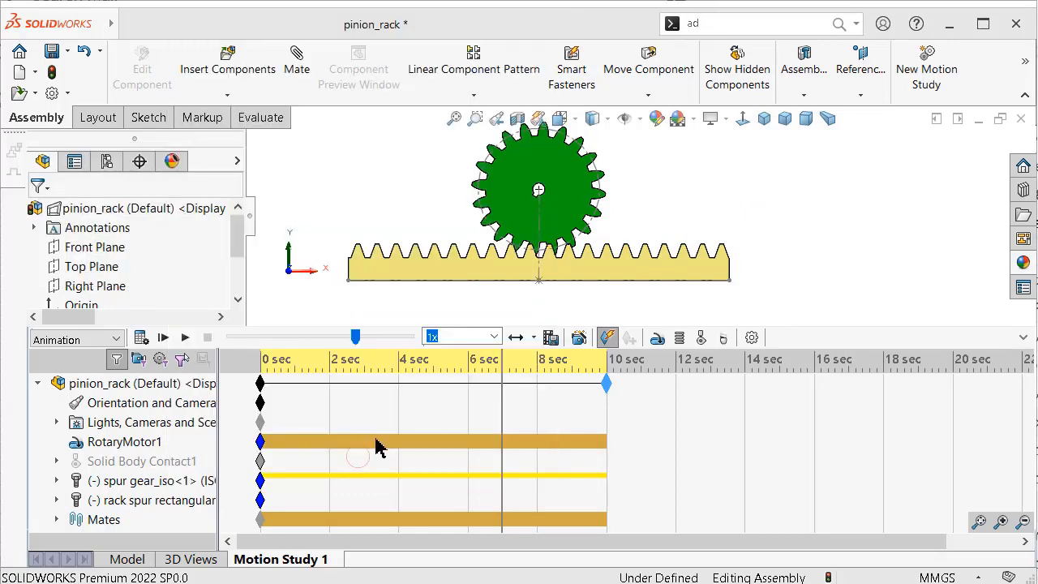
# Switch Motion Study 1 to Motion Analysis, calculate it, and return the time bar to 0 seconds
pyautogui.click(117, 339)
pyautogui.click(111, 401)
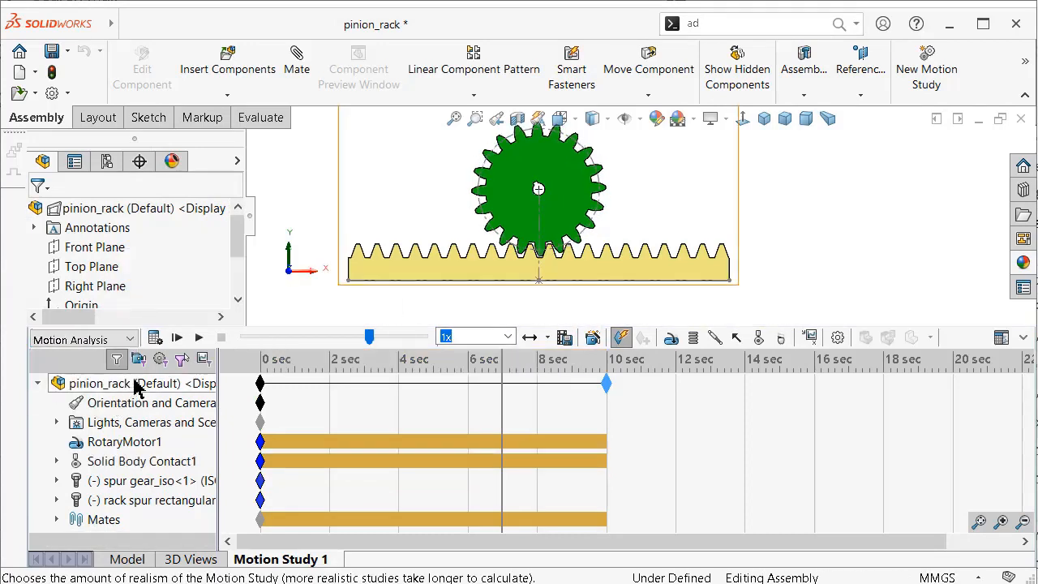
pyautogui.click(155, 337)
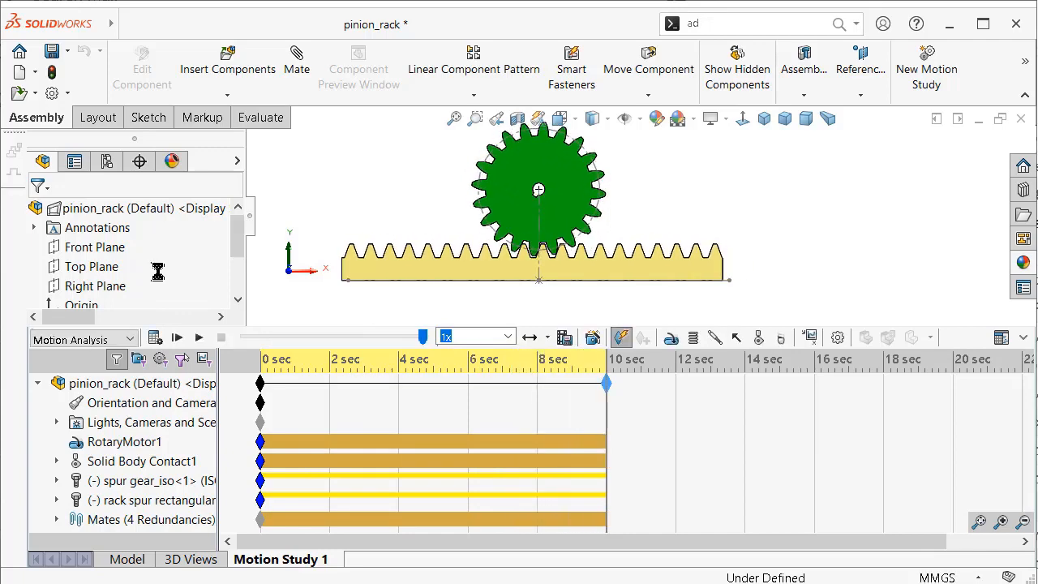
pyautogui.click(200, 337)
pyautogui.click(261, 352)
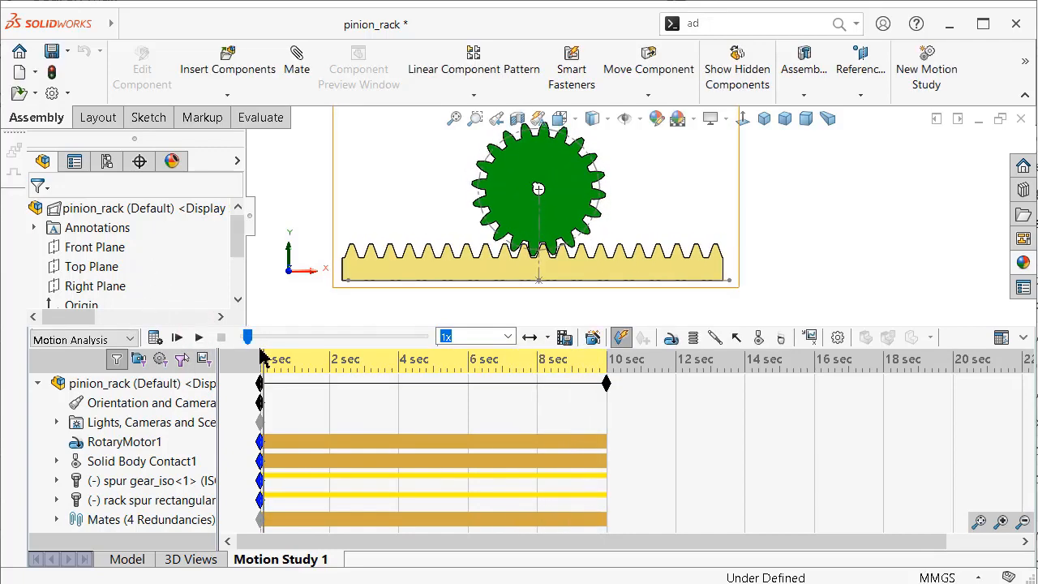
# Edit RotaryMotor1 so it rotates in the opposite direction at a constant speed of 2 RPM
pyautogui.click(126, 443)
pyautogui.rightClick(127, 448)
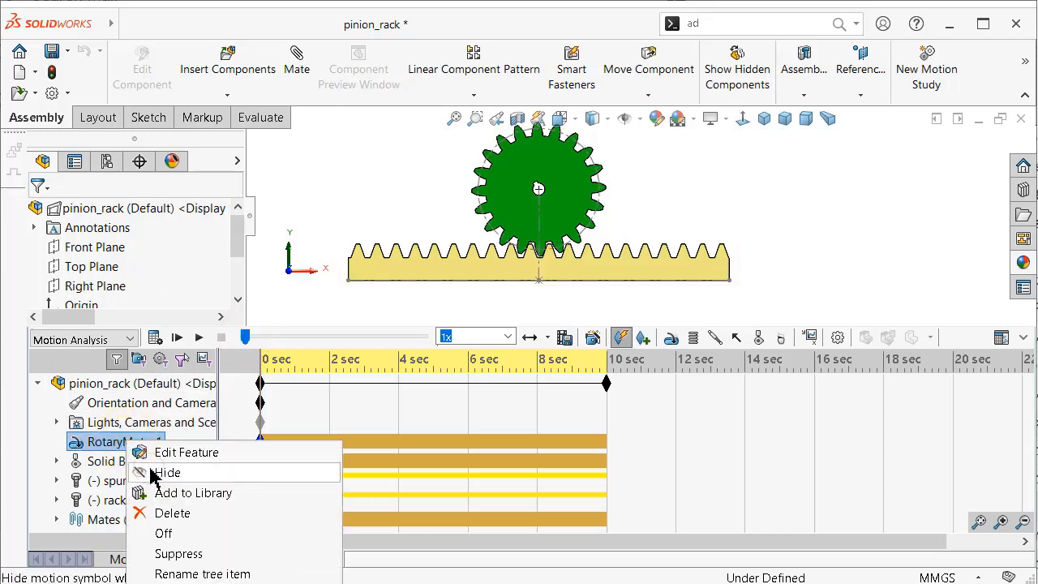
pyautogui.click(171, 453)
pyautogui.scroll(-1, 238, 273)
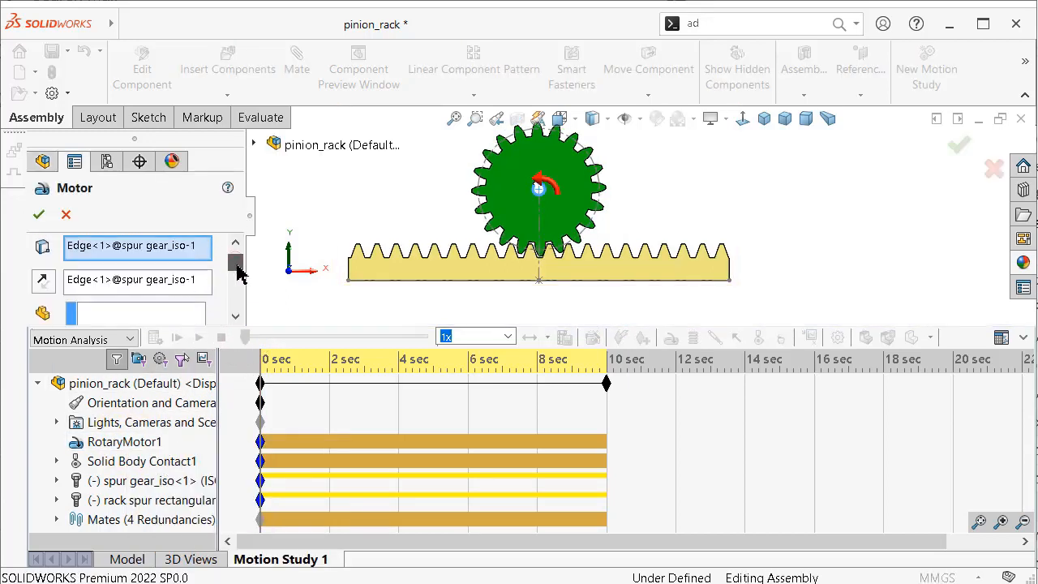
pyautogui.scroll(-5, 238, 273)
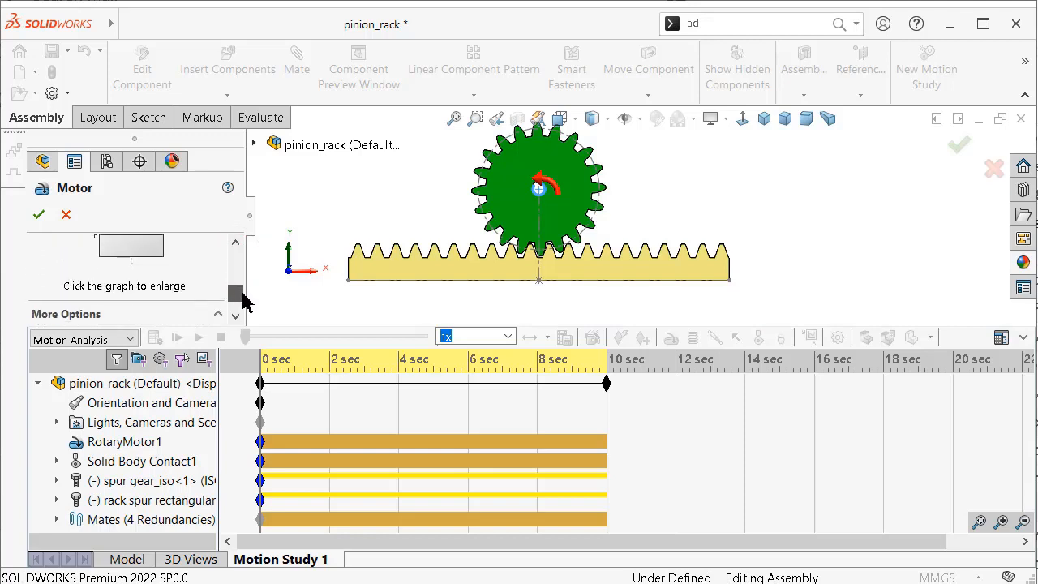
pyautogui.moveTo(243, 295); pyautogui.dragTo(240, 268)
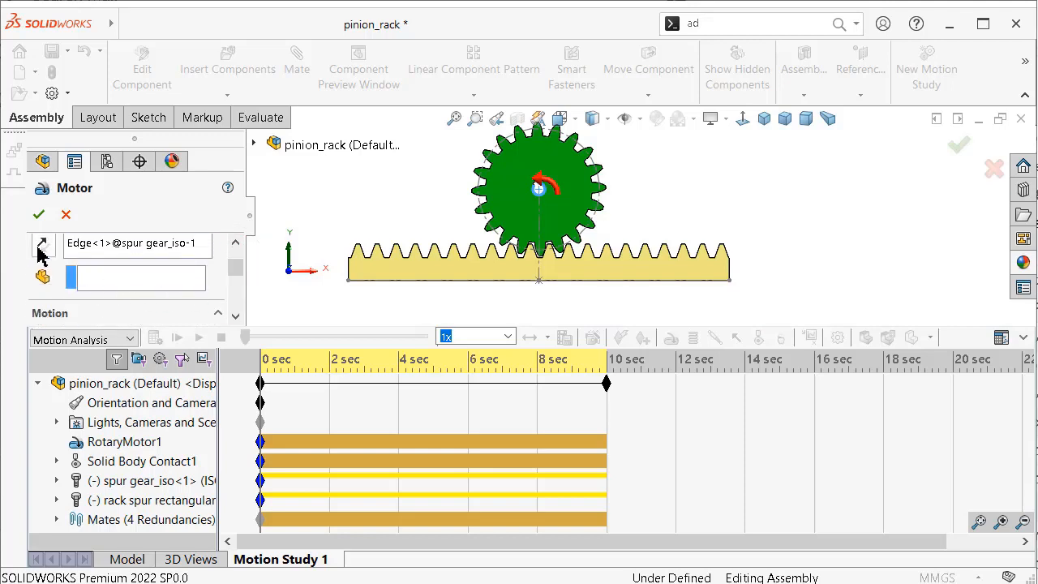
pyautogui.scroll(-2, 124, 290)
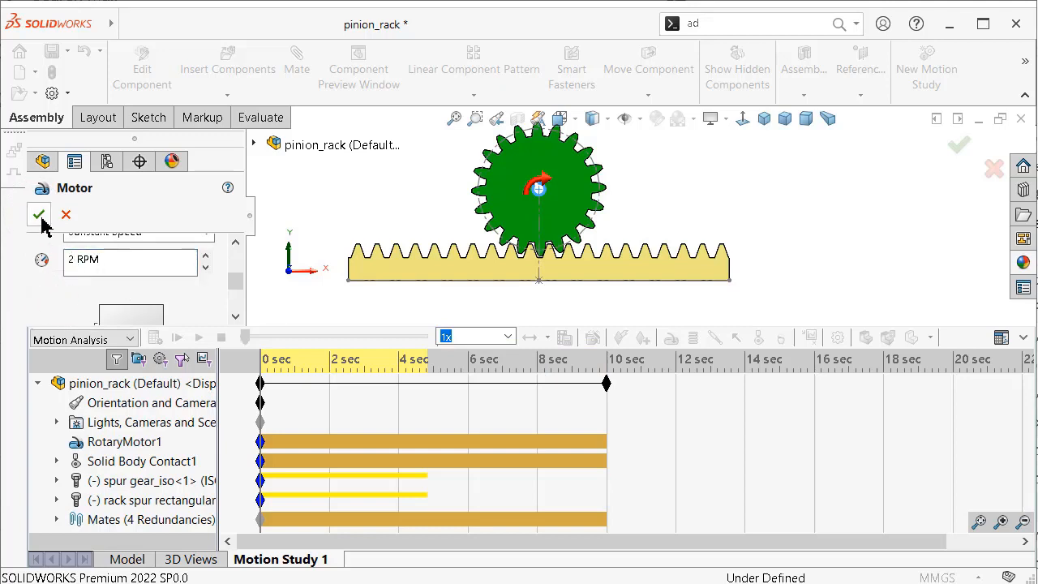
pyautogui.click(38, 215)
# Recalculate the motion analysis and play it back at 5x speed
pyautogui.click(154, 337)
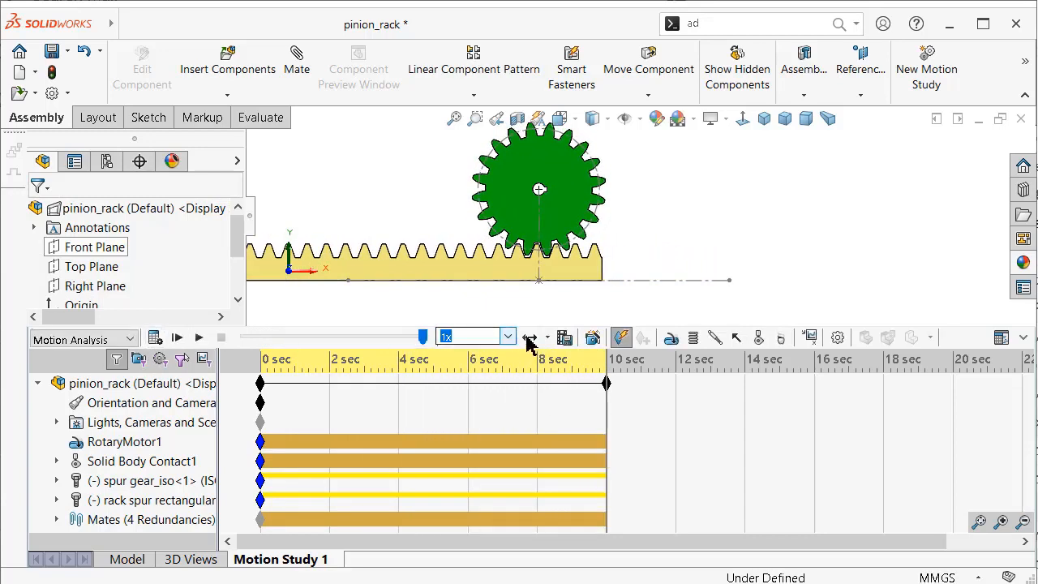
pyautogui.click(200, 338)
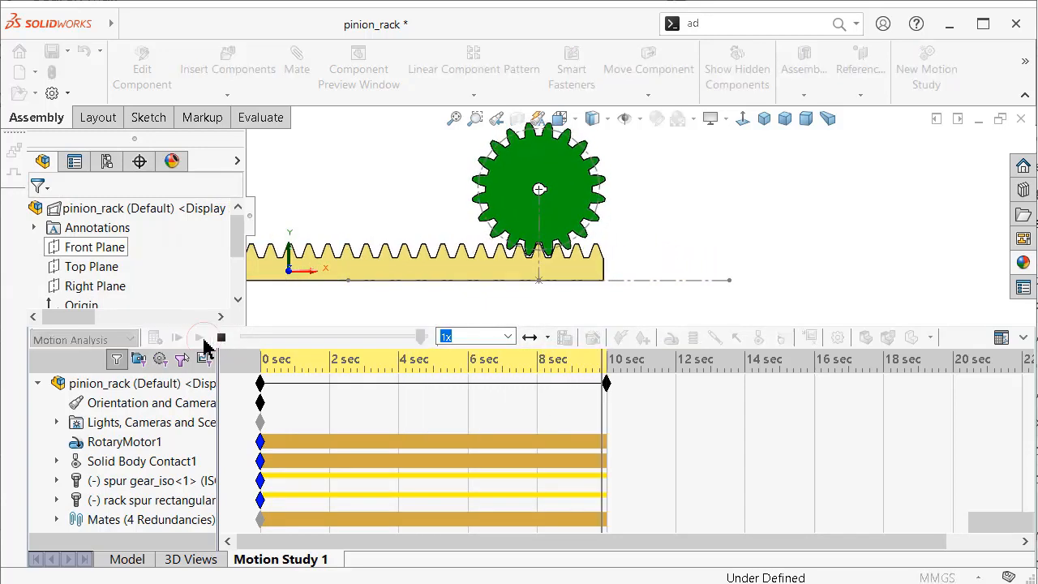
pyautogui.click(478, 336)
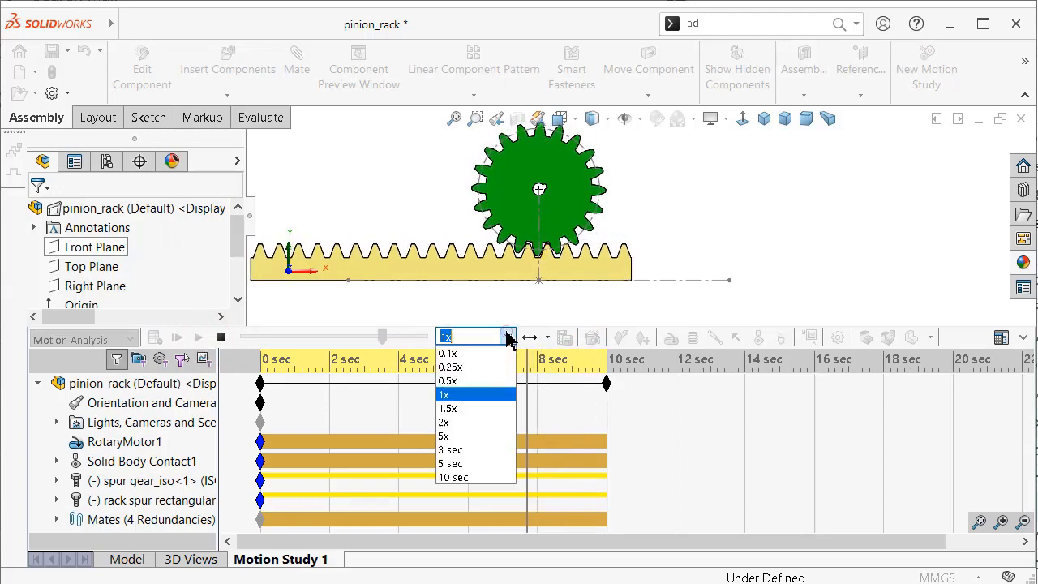
pyautogui.click(487, 419)
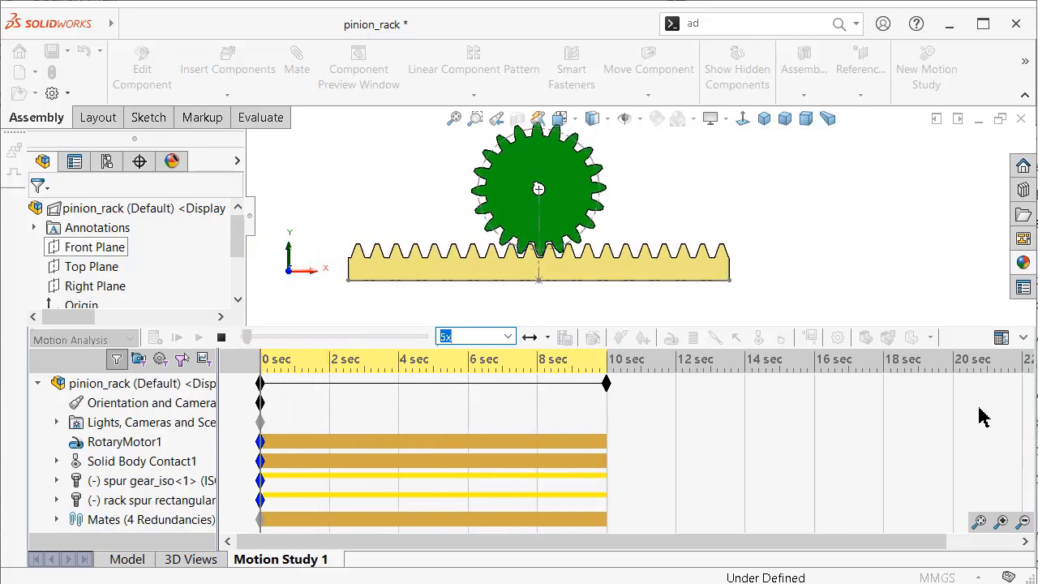
pyautogui.click(221, 337)
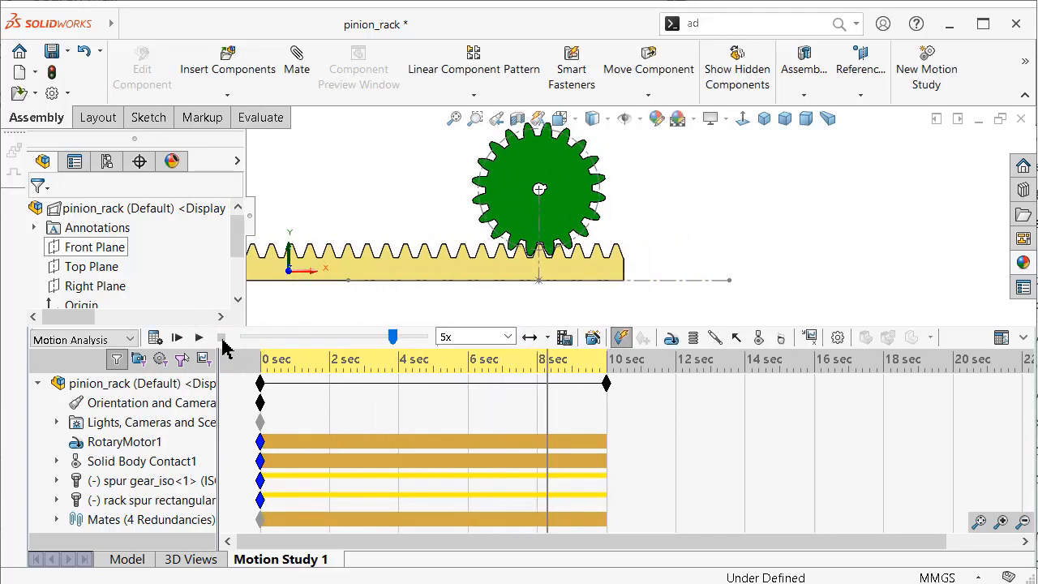
# Extend the calculated study to about 14 seconds and play it from the start with the feature tree and timeline collapsed
pyautogui.click(203, 359)
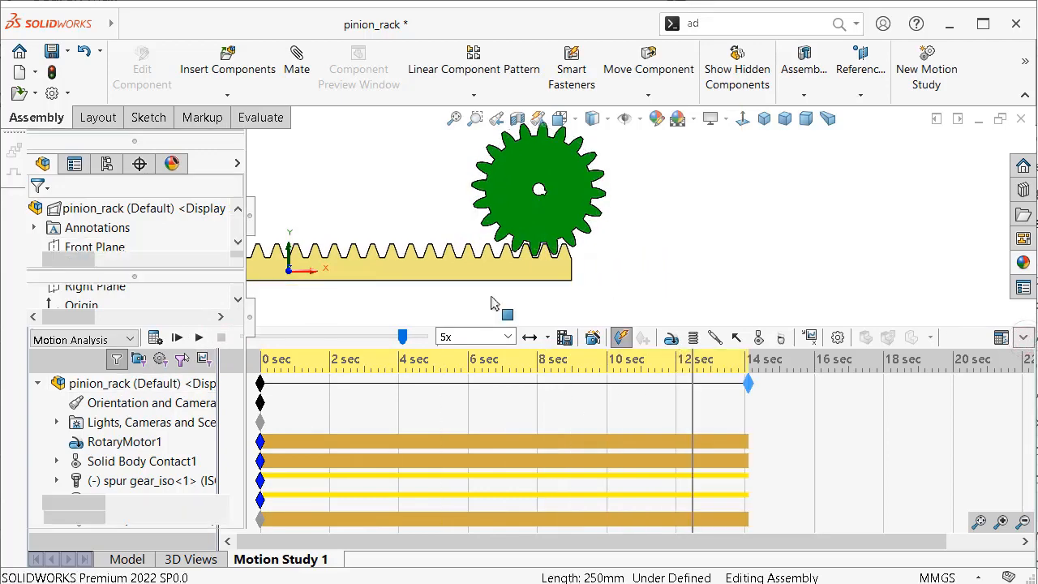
pyautogui.click(251, 309)
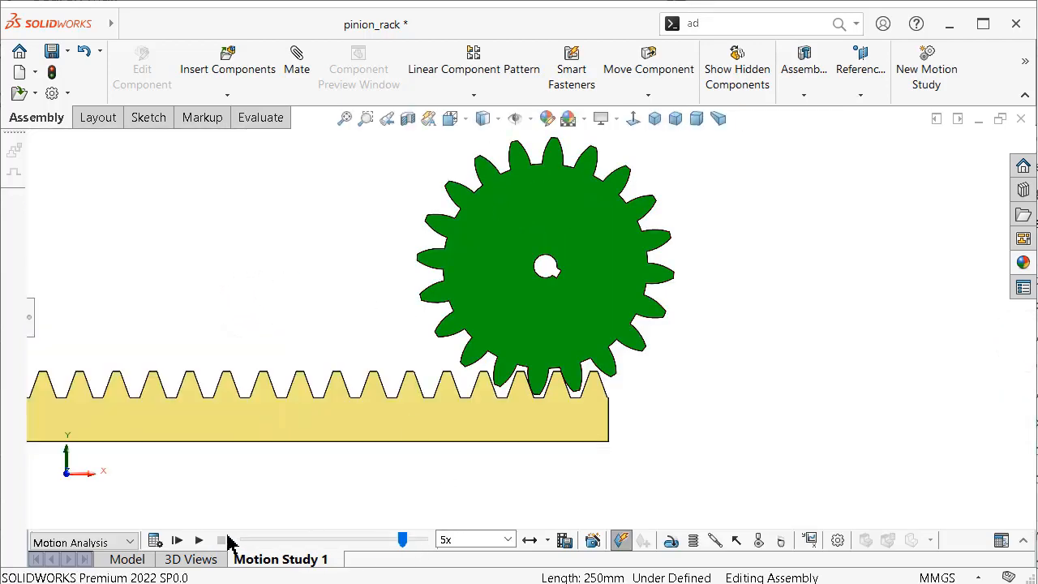
pyautogui.click(198, 540)
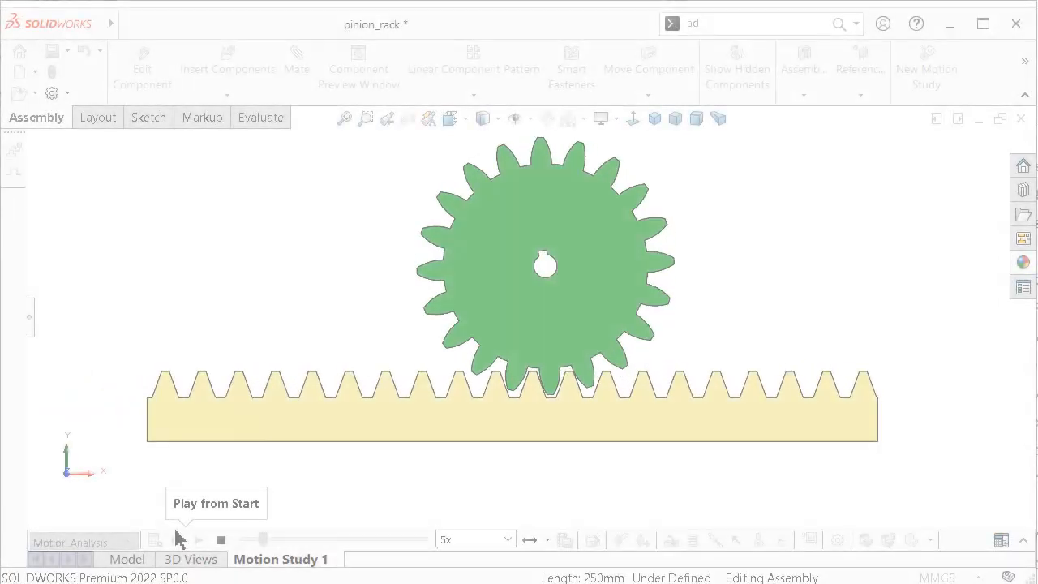
pyautogui.click(177, 539)
pyautogui.click(220, 541)
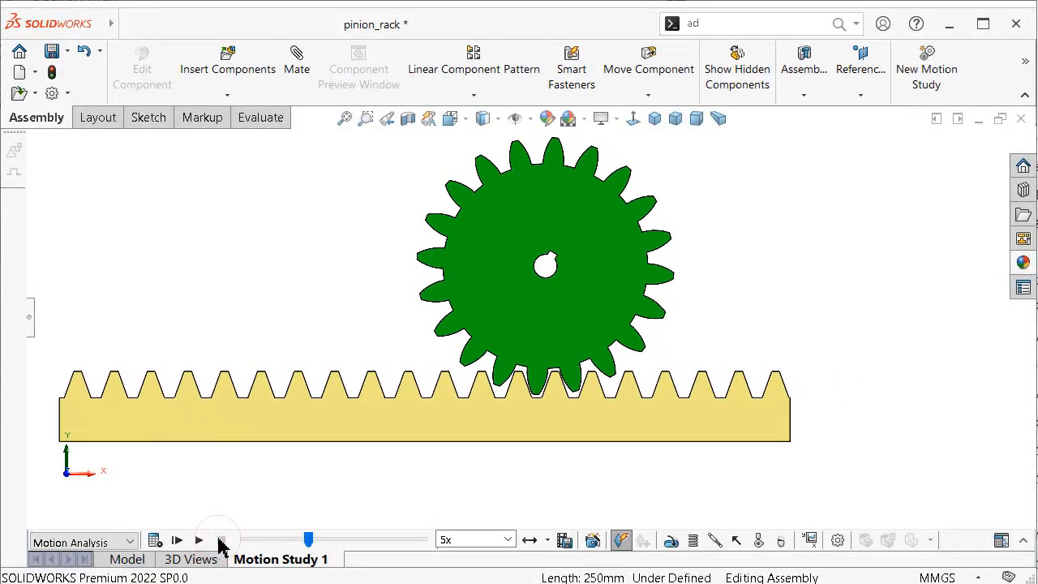
# Return to the model, expand the feature tree, and slide the rack along +X until its left end sits just under the gear
pyautogui.click(127, 560)
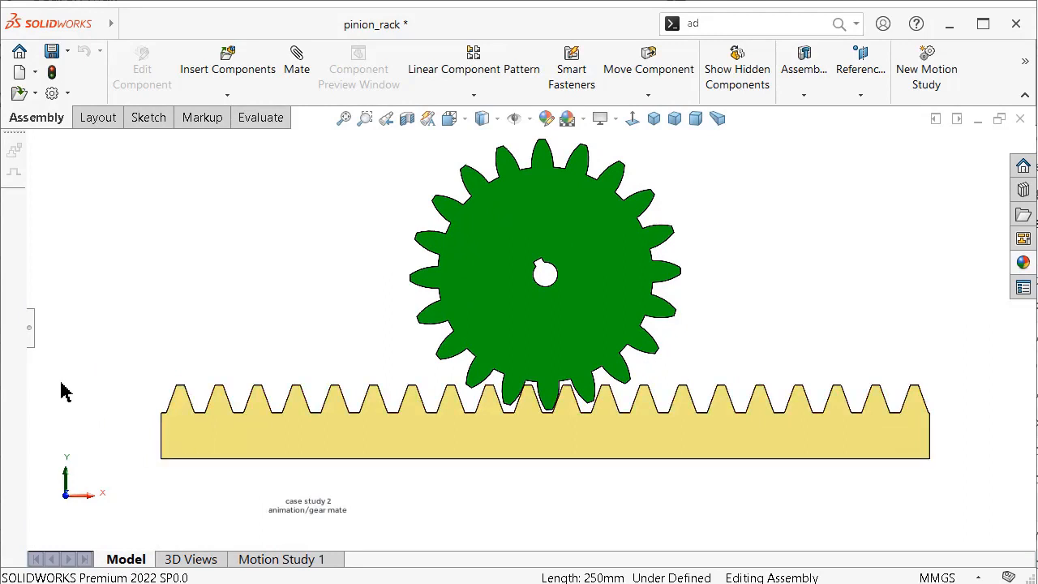
pyautogui.moveTo(32, 337); pyautogui.dragTo(253, 316)
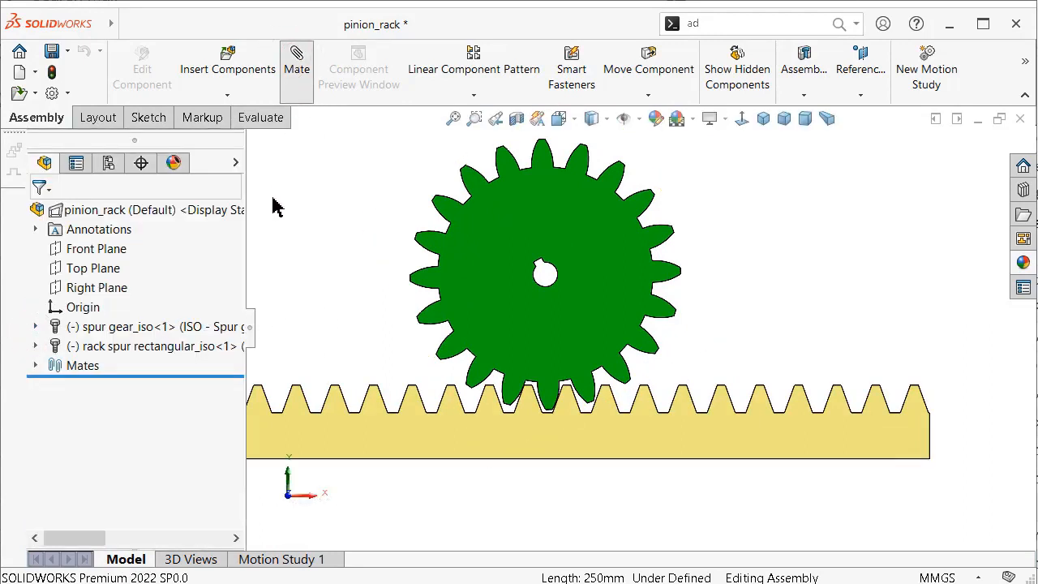
pyautogui.moveTo(350, 440); pyautogui.dragTo(653, 458)
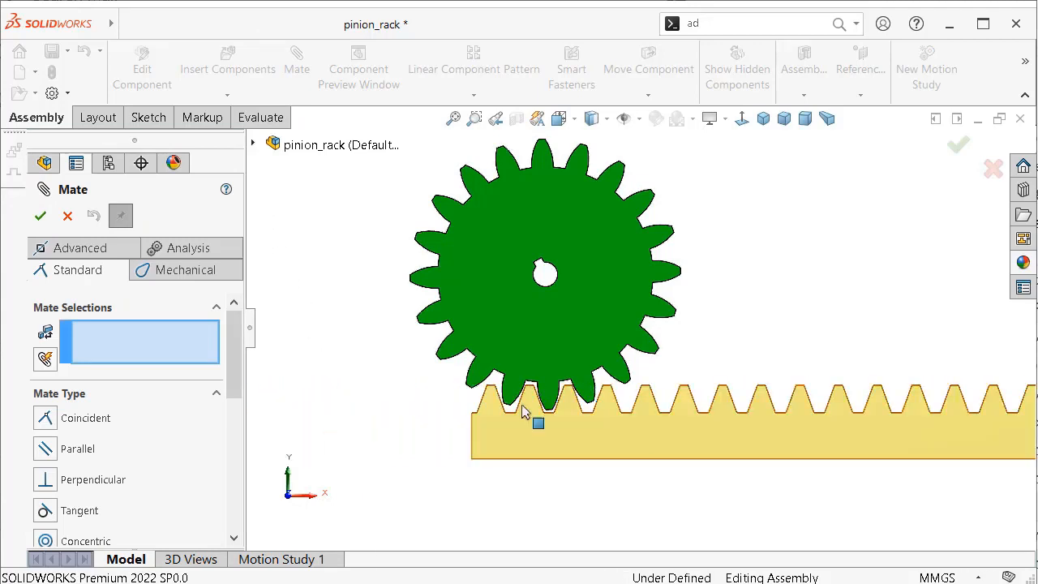
# Choose the Rack Pinion mechanical mate and enter a pinion pitch diameter of 80
pyautogui.scroll(-1, 243, 355)
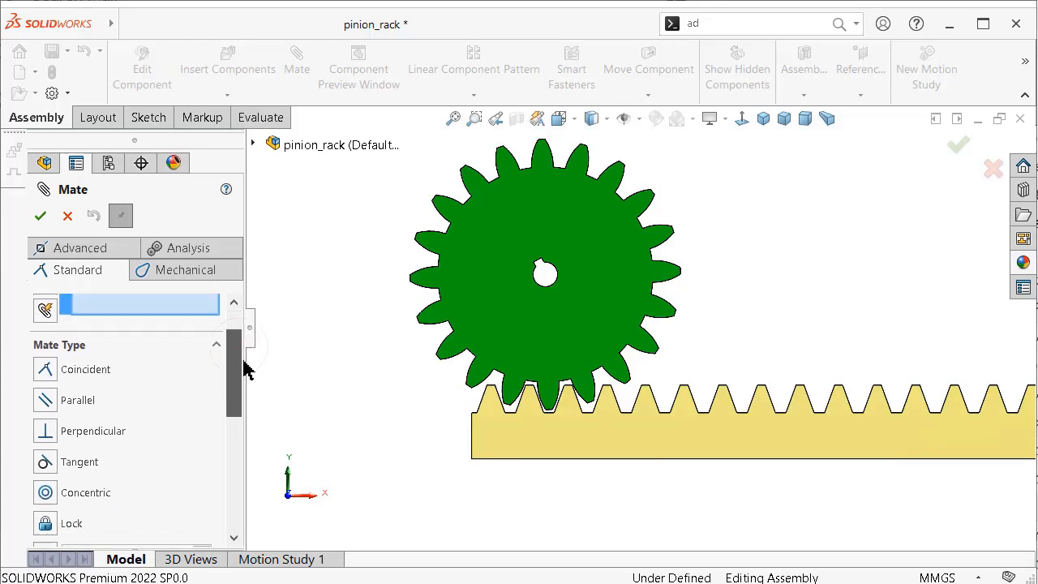
pyautogui.click(216, 274)
pyautogui.scroll(-3, 237, 381)
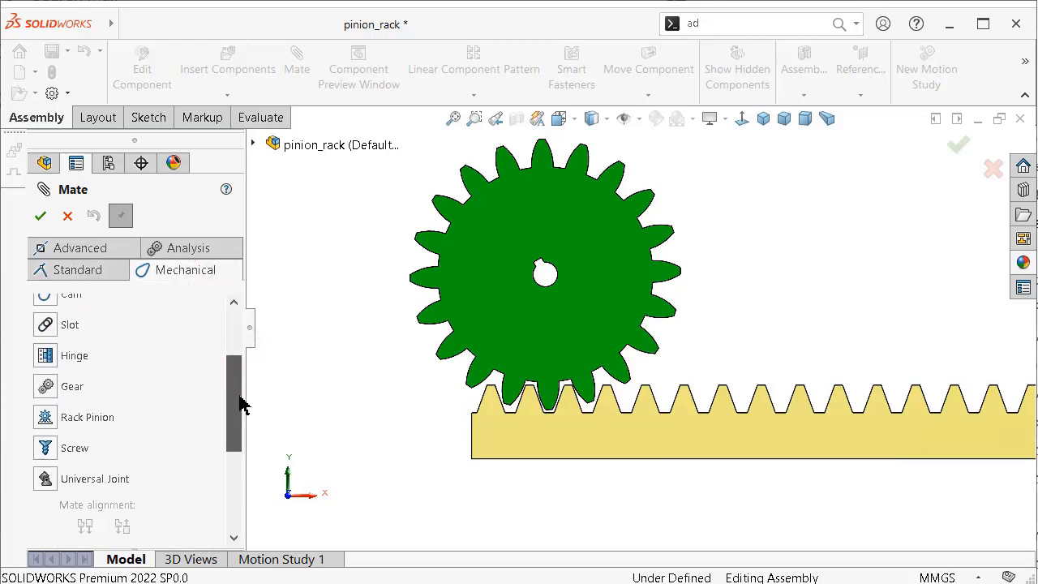
pyautogui.click(47, 385)
pyautogui.moveTo(230, 384); pyautogui.dragTo(219, 436)
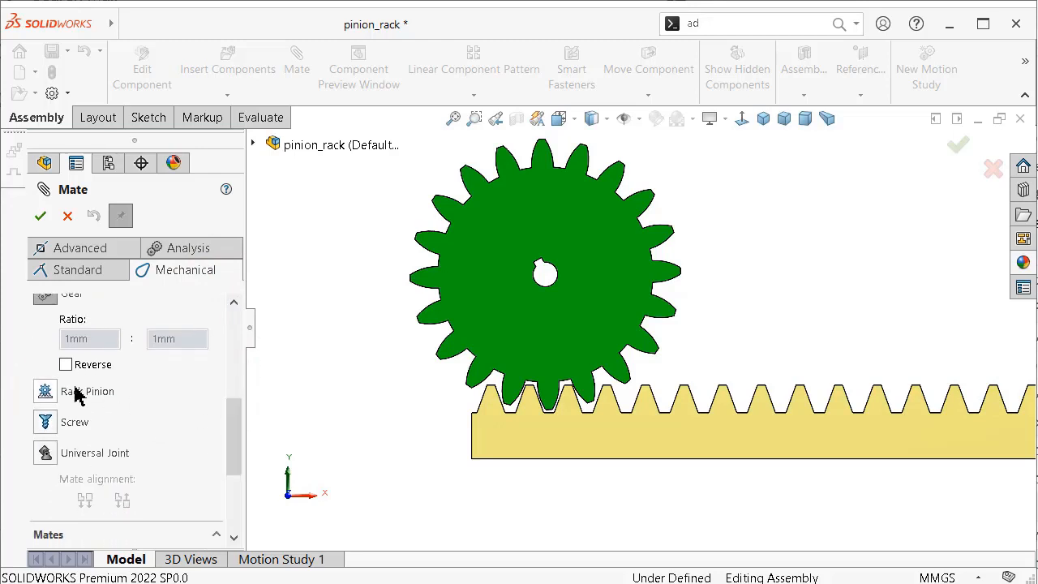
pyautogui.click(46, 391)
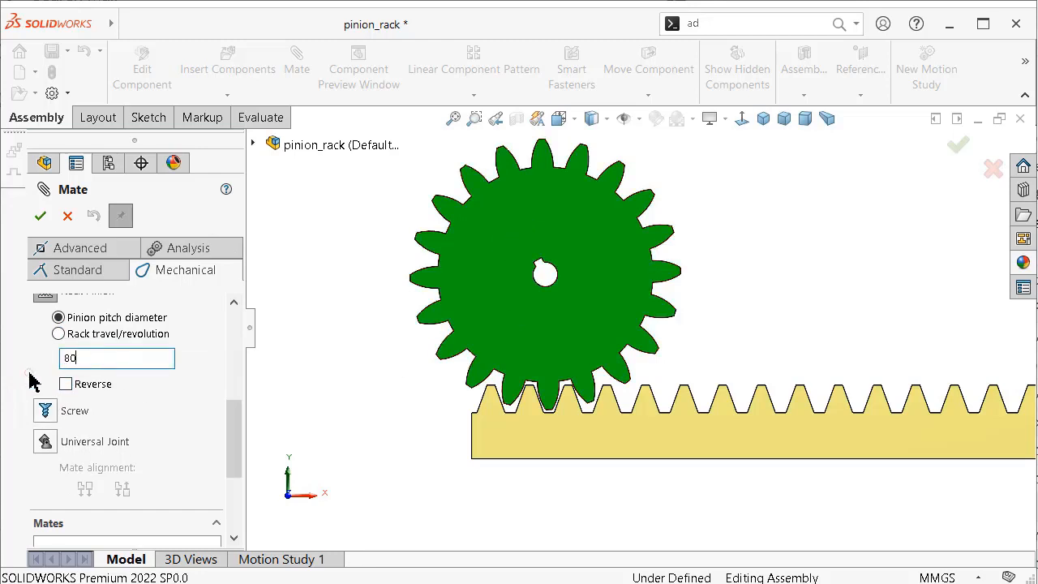
# Assign a tooth-root edge of the rack as Rack and a tooth-root edge of the spur gear as Pinion/Gear
pyautogui.moveTo(230, 438); pyautogui.dragTo(225, 320)
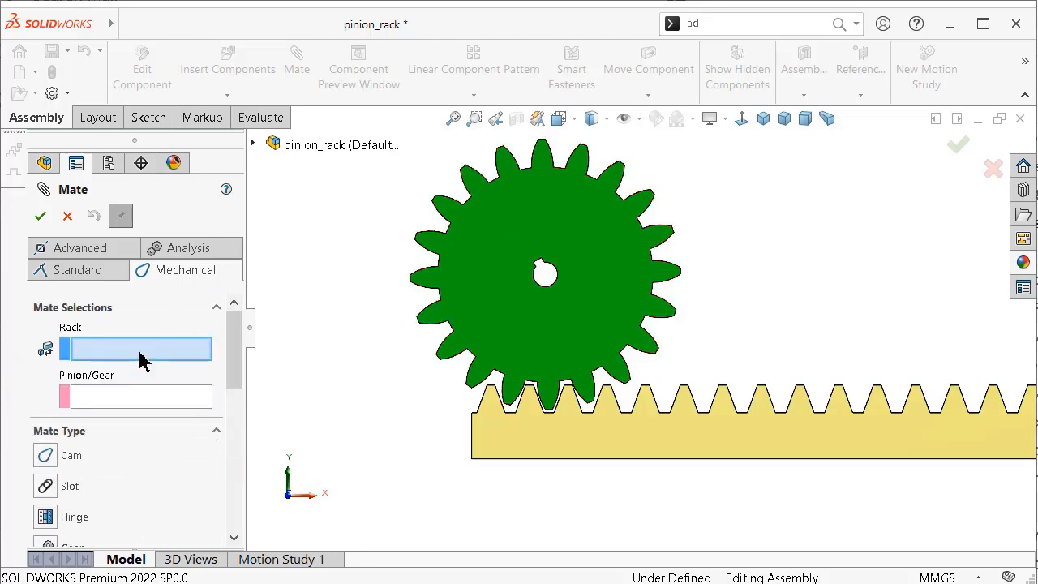
pyautogui.scroll(-5, 528, 417)
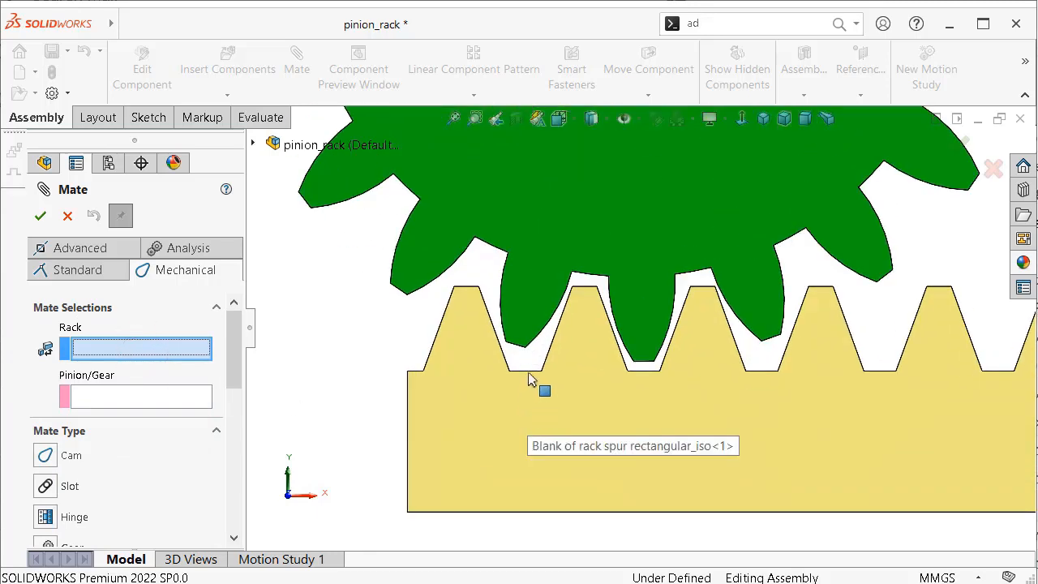
pyautogui.click(531, 372)
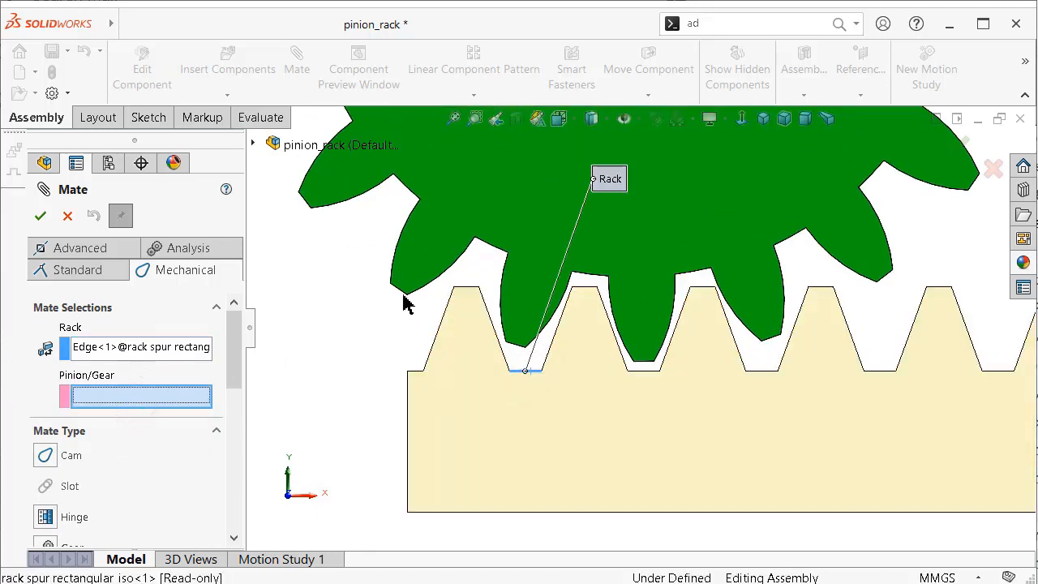
pyautogui.click(489, 246)
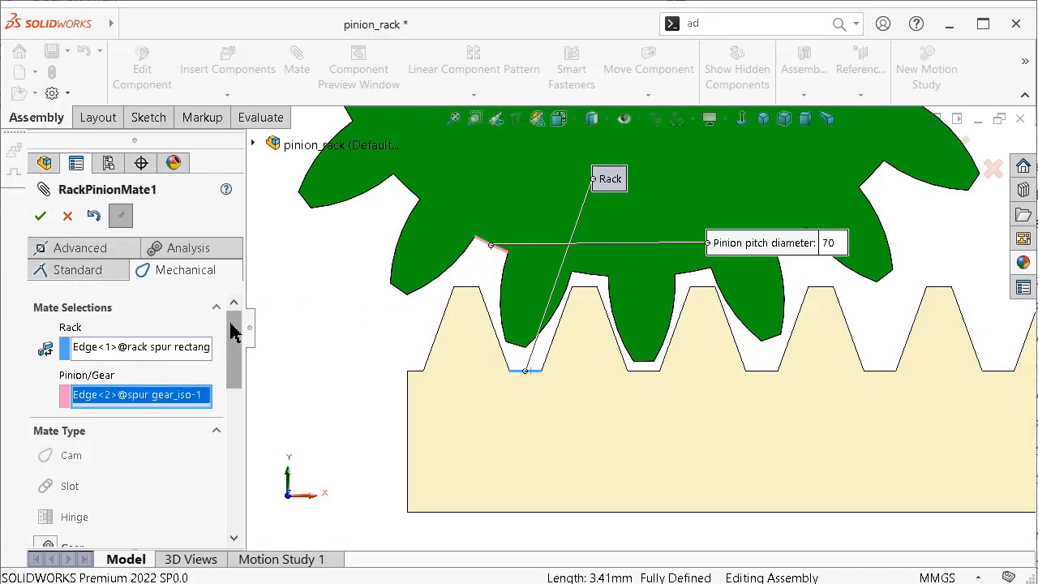
# Set the rack pinion mate's pinion pitch diameter to 80 mm, confirm it and finish mating
pyautogui.moveTo(233, 329); pyautogui.dragTo(239, 413)
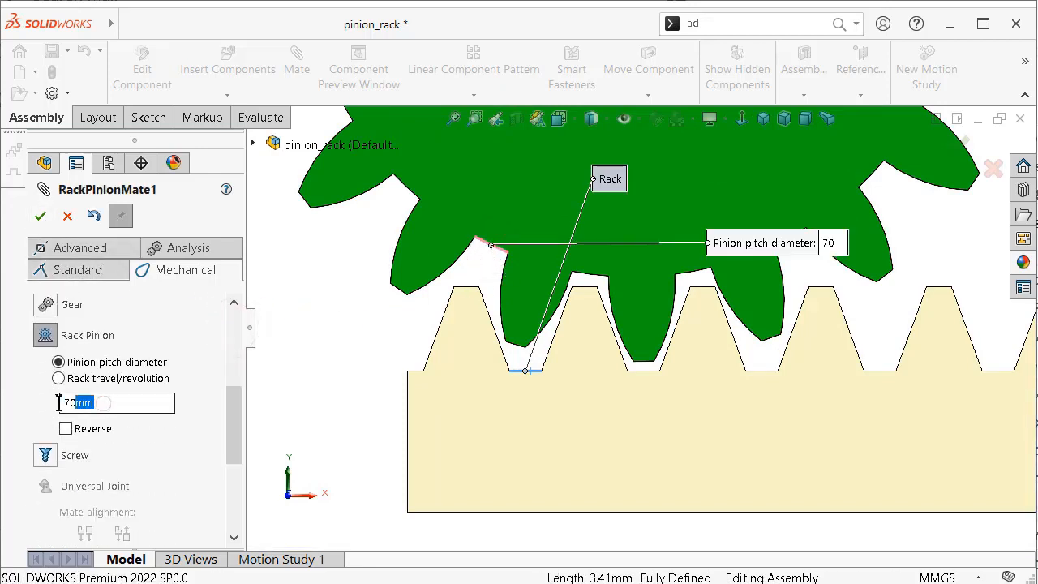
pyautogui.press('Return')
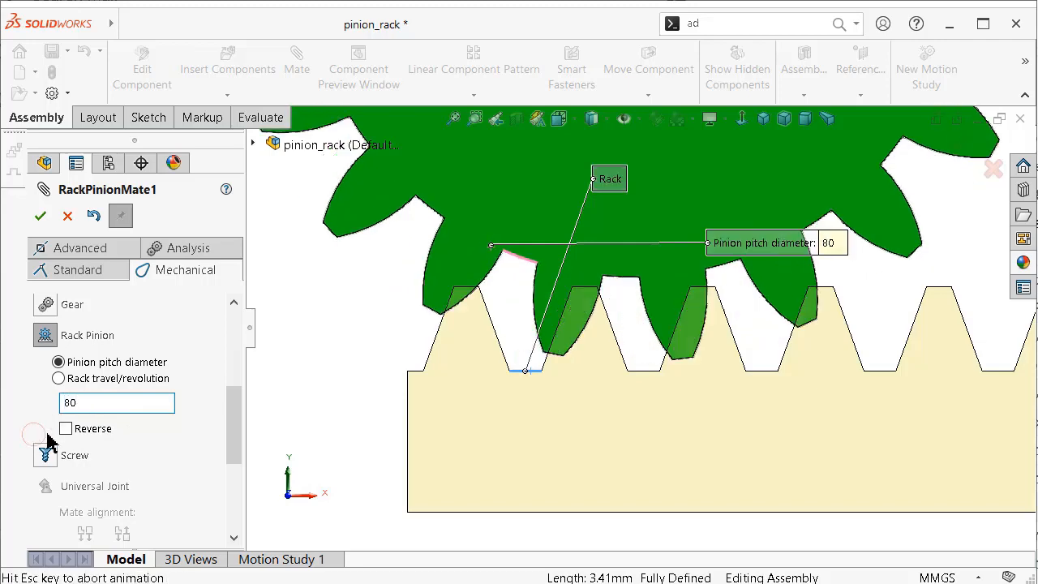
pyautogui.click(65, 430)
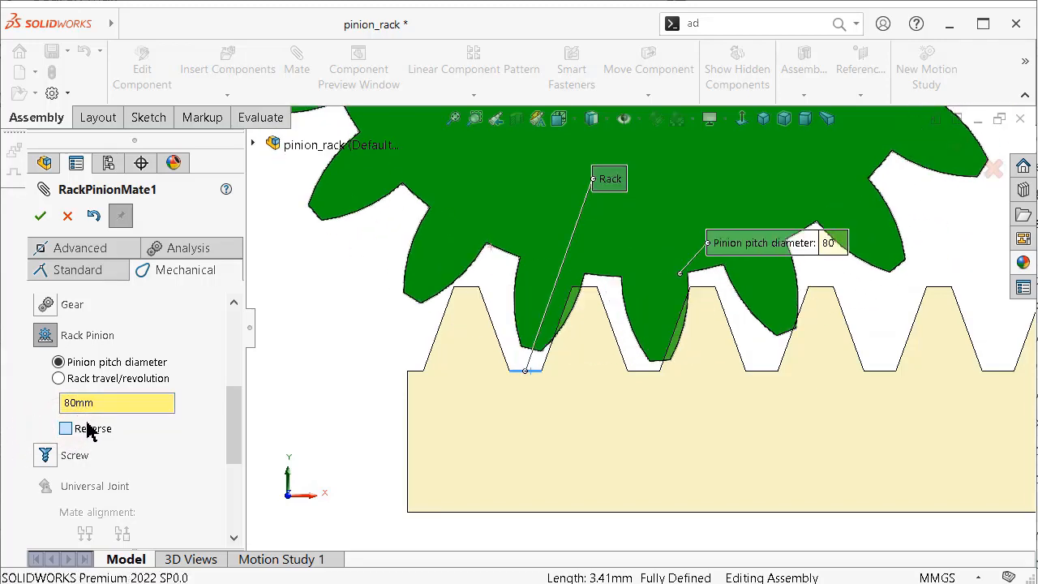
pyautogui.click(40, 216)
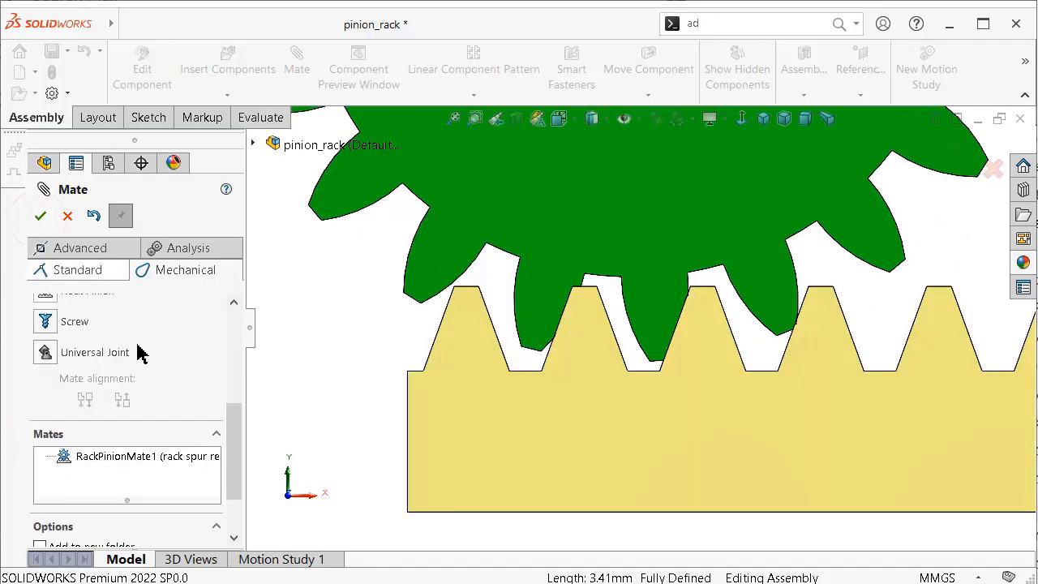
pyautogui.moveTo(239, 434); pyautogui.dragTo(239, 493)
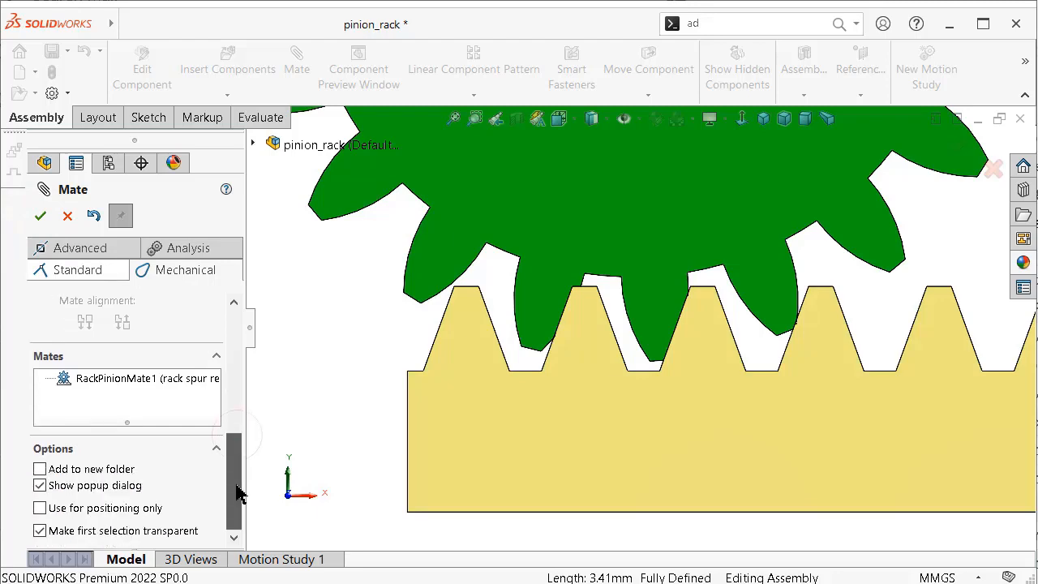
pyautogui.click(40, 216)
# Suppress the rack pinion mate, nudge the rack slightly along +X until its teeth clear the gear teeth, and unsuppress the mate
pyautogui.click(33, 366)
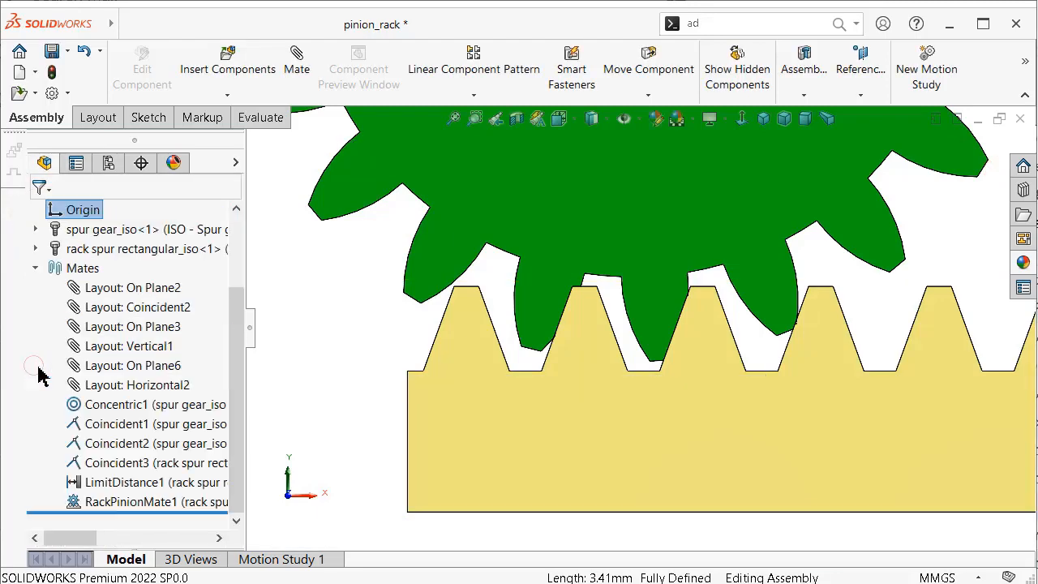
pyautogui.click(113, 501)
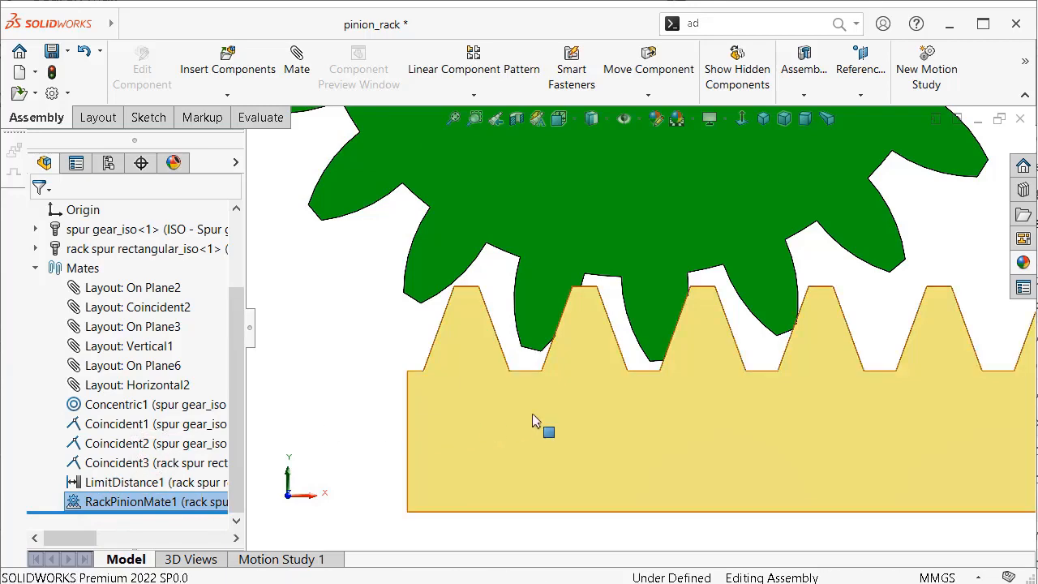
pyautogui.moveTo(571, 389); pyautogui.dragTo(589, 393)
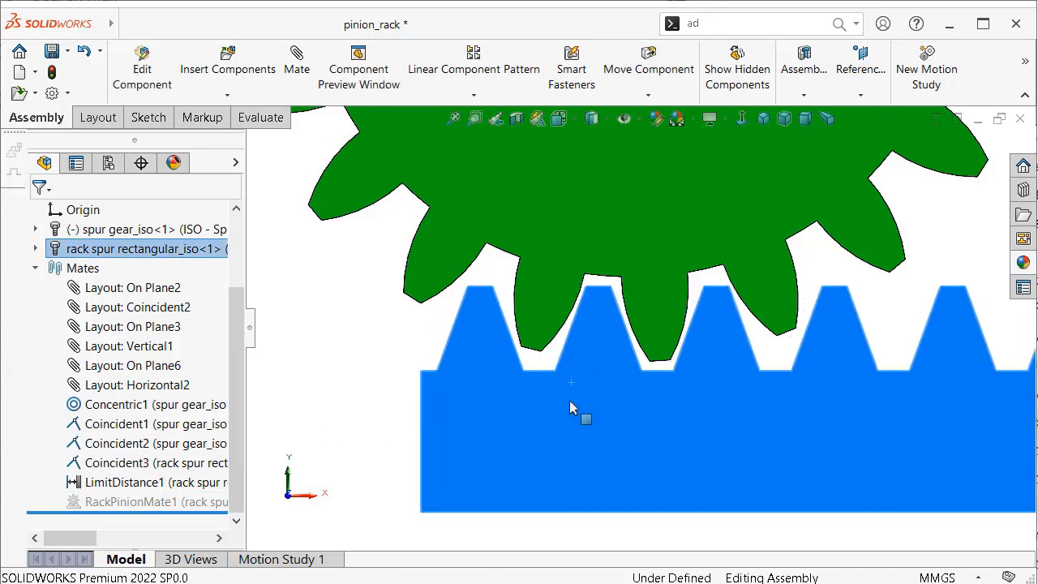
pyautogui.click(106, 501)
pyautogui.click(113, 449)
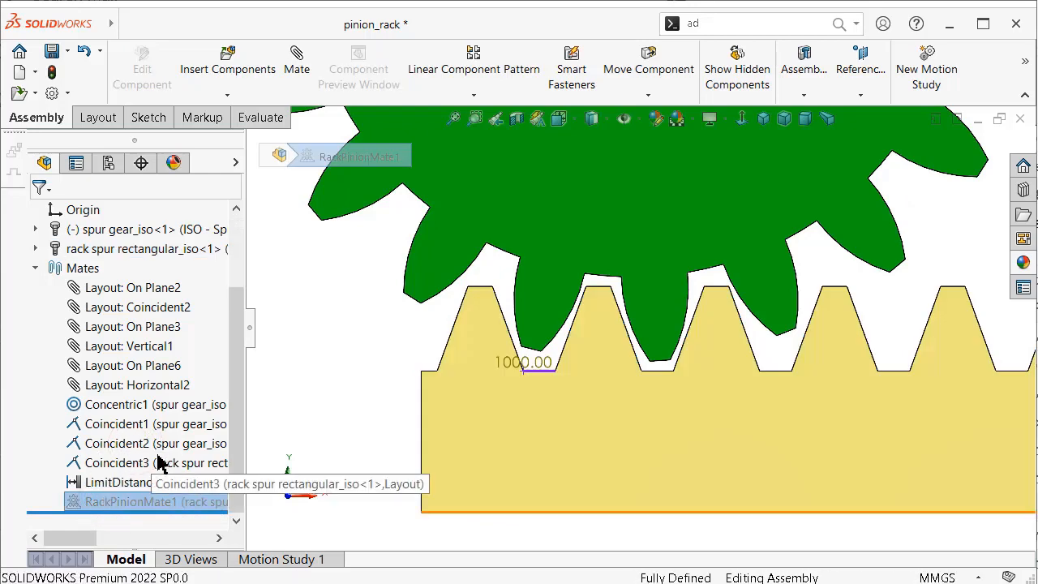
pyautogui.scroll(2, 640, 452)
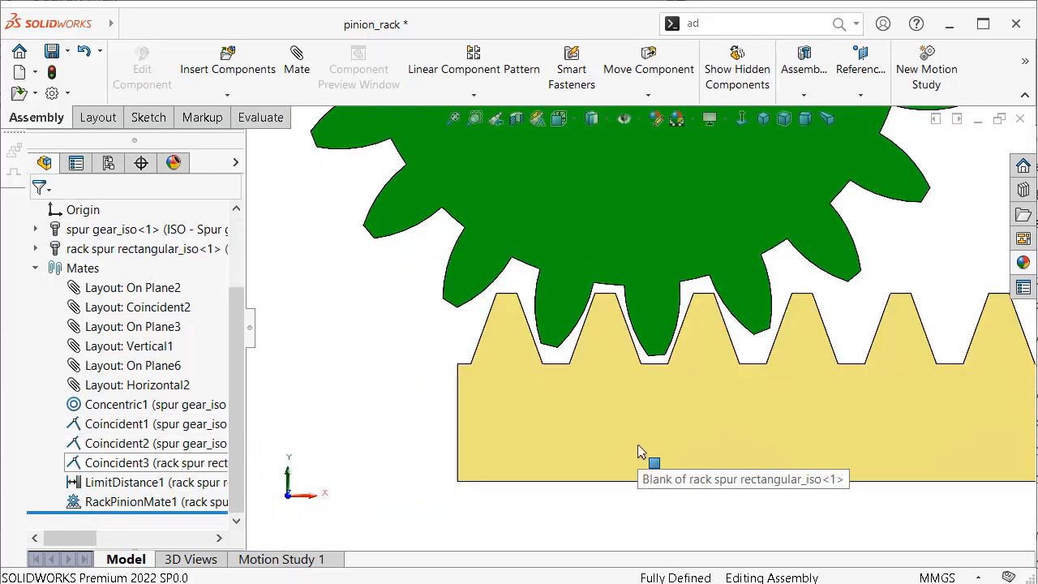
# Create a second motion study of type Animation and slide the rack along +X until its left end sits just under the gear
pyautogui.click(253, 329)
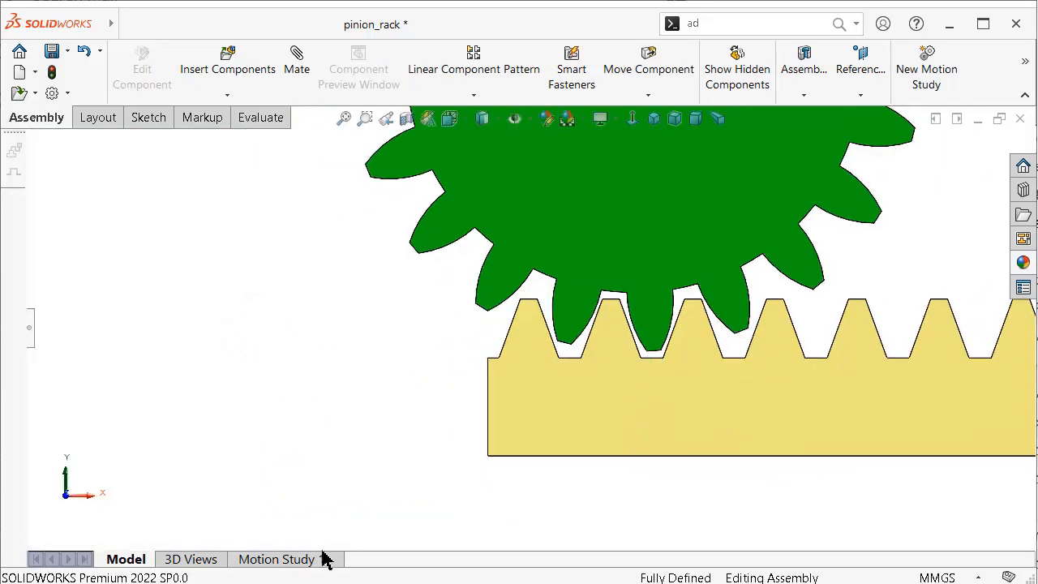
pyautogui.click(292, 559)
pyautogui.rightClick(290, 559)
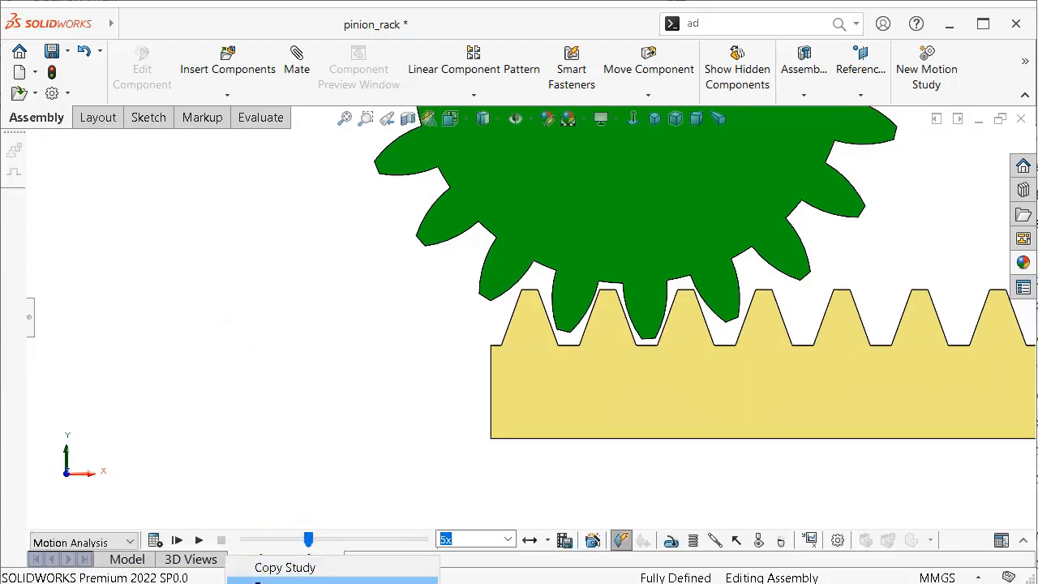
pyautogui.click(285, 568)
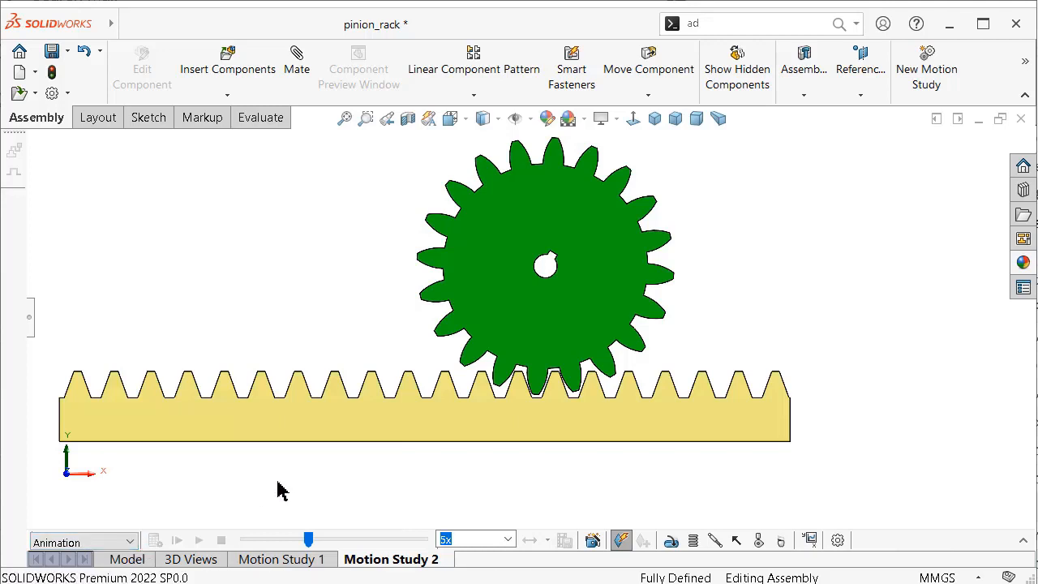
pyautogui.click(1022, 543)
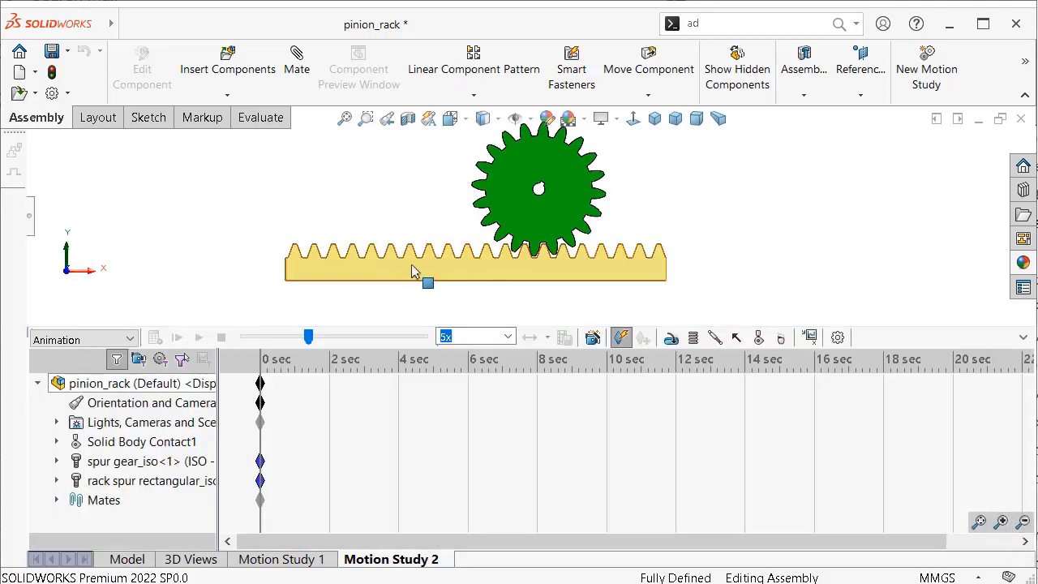
pyautogui.click(479, 278)
pyautogui.moveTo(478, 278); pyautogui.dragTo(624, 299)
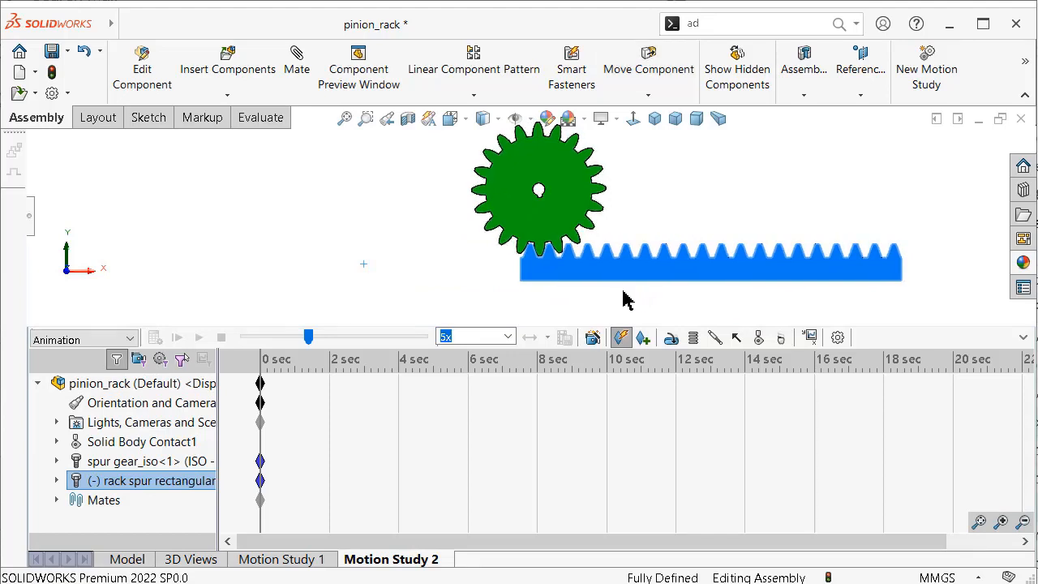
# Add a clockwise rotary motor on the spur gear's bore edge with a constant speed of 8 RPM and run the study
pyautogui.click(671, 339)
pyautogui.scroll(-5, 554, 213)
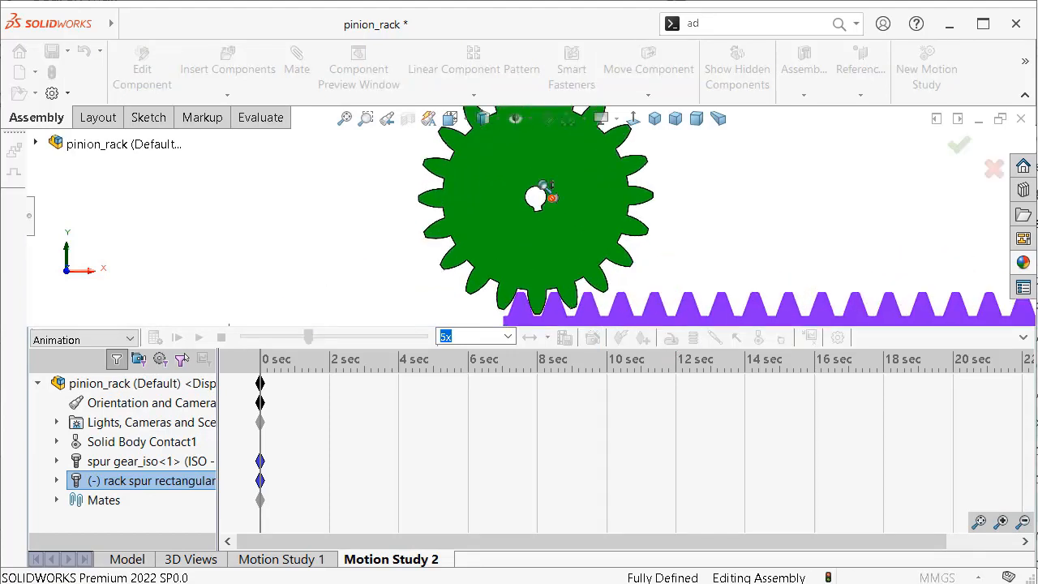
pyautogui.click(33, 228)
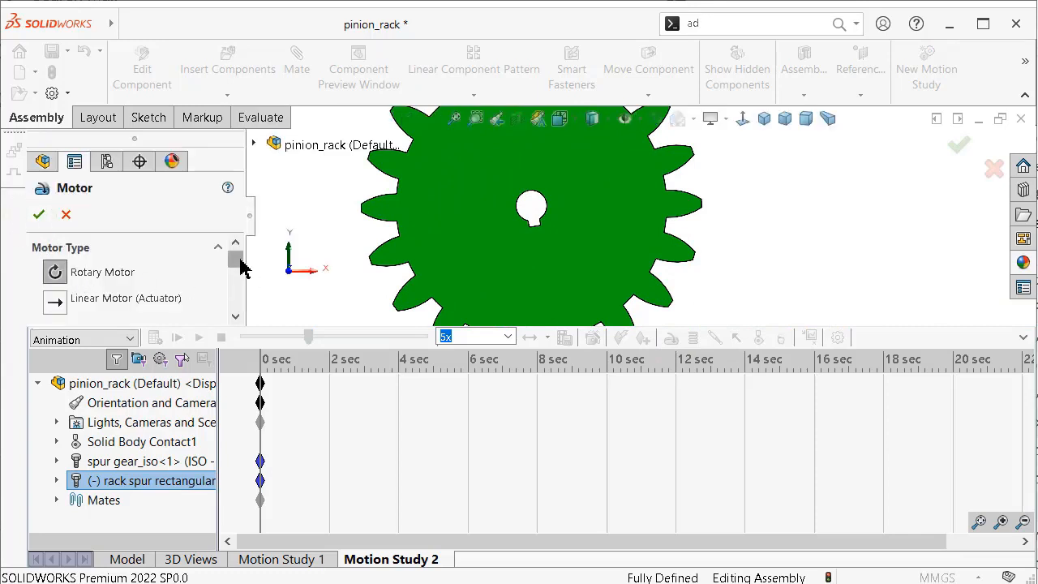
pyautogui.moveTo(240, 260); pyautogui.dragTo(240, 284)
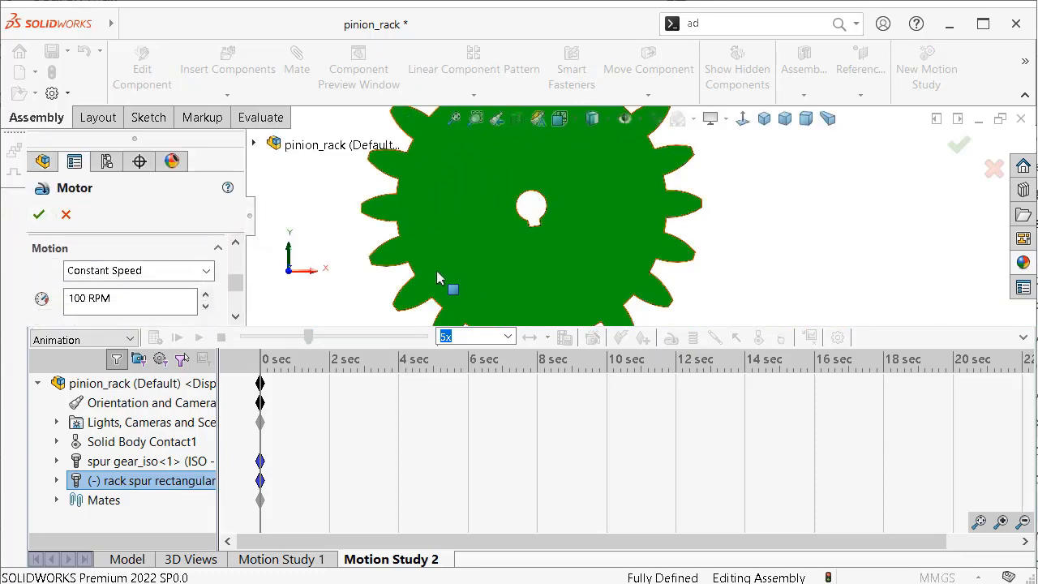
pyautogui.scroll(3, 438, 279)
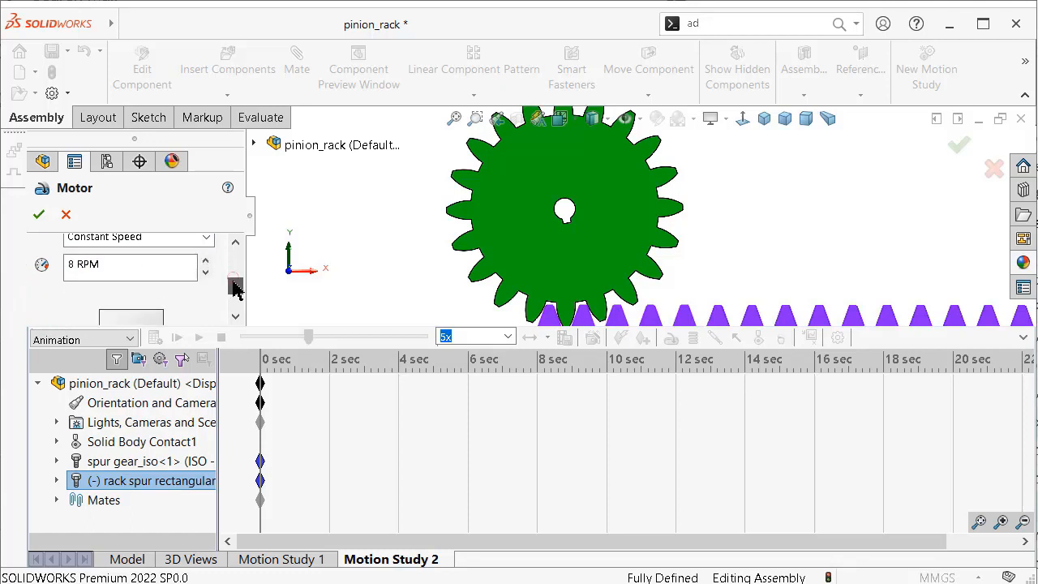
pyautogui.moveTo(234, 284)
pyautogui.mouseDown()
pyautogui.moveTo(232, 297)
pyautogui.moveTo(234, 270)
pyautogui.mouseUp()
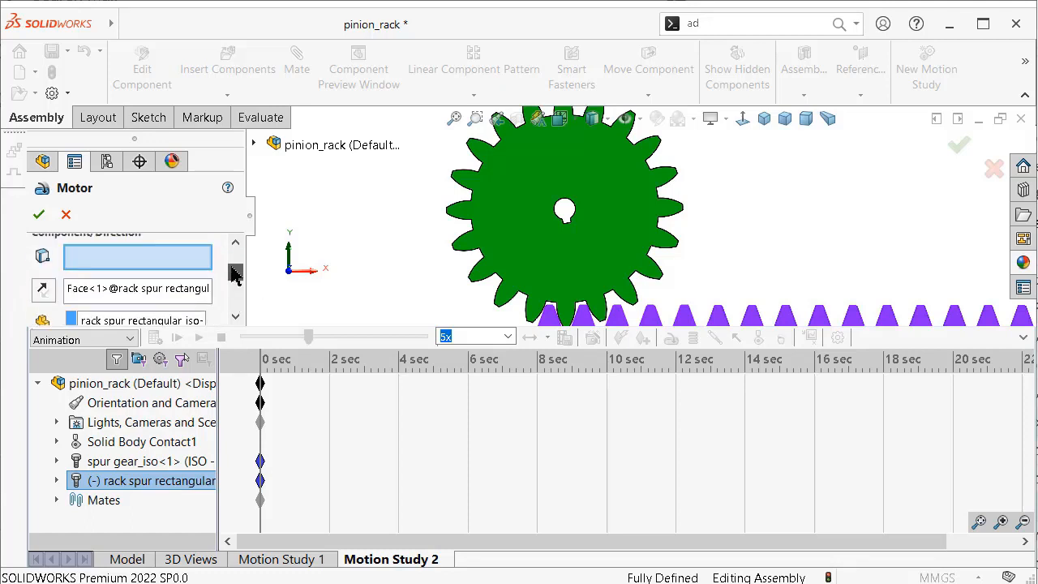
pyautogui.click(572, 210)
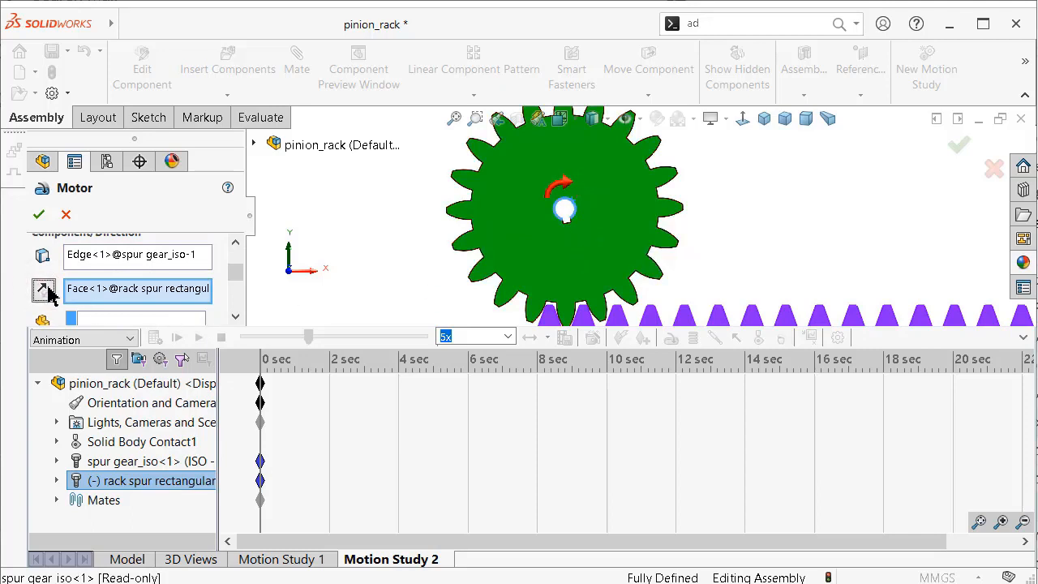
pyautogui.click(40, 215)
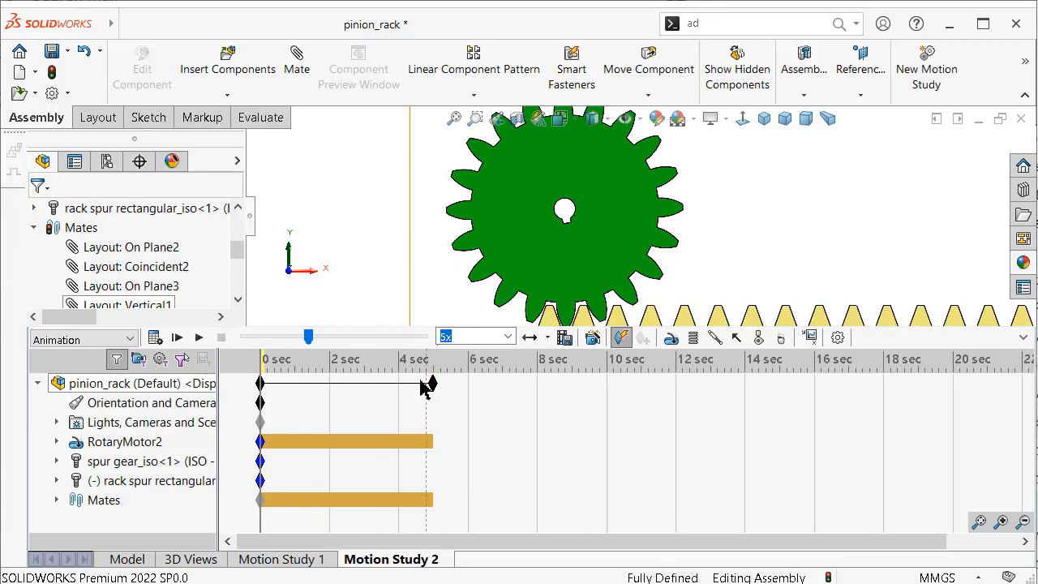
pyautogui.click(195, 337)
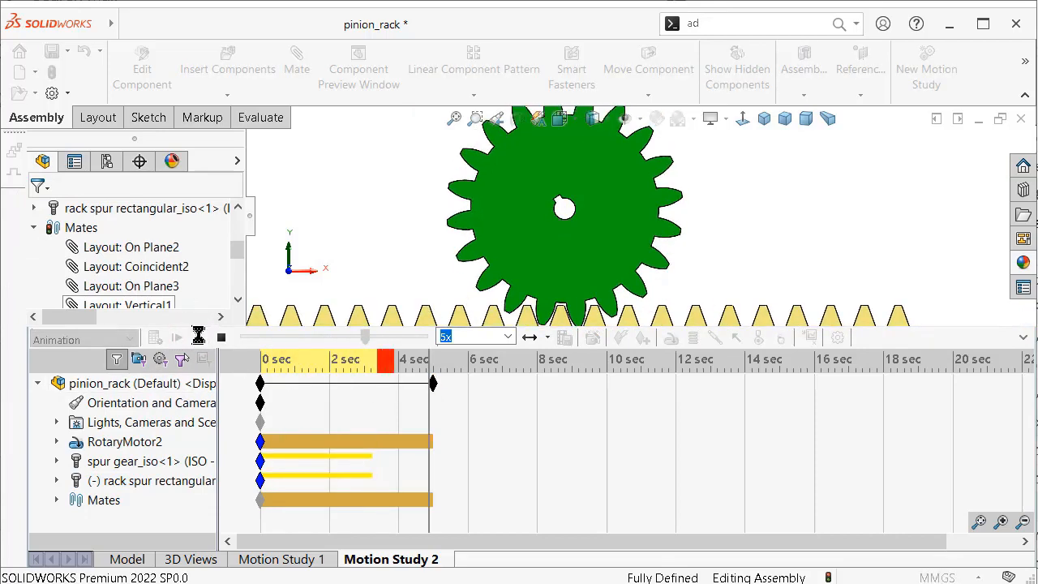
# Return to the model and set the minimum value of the rack's limit distance mate to -125 mm
pyautogui.click(127, 559)
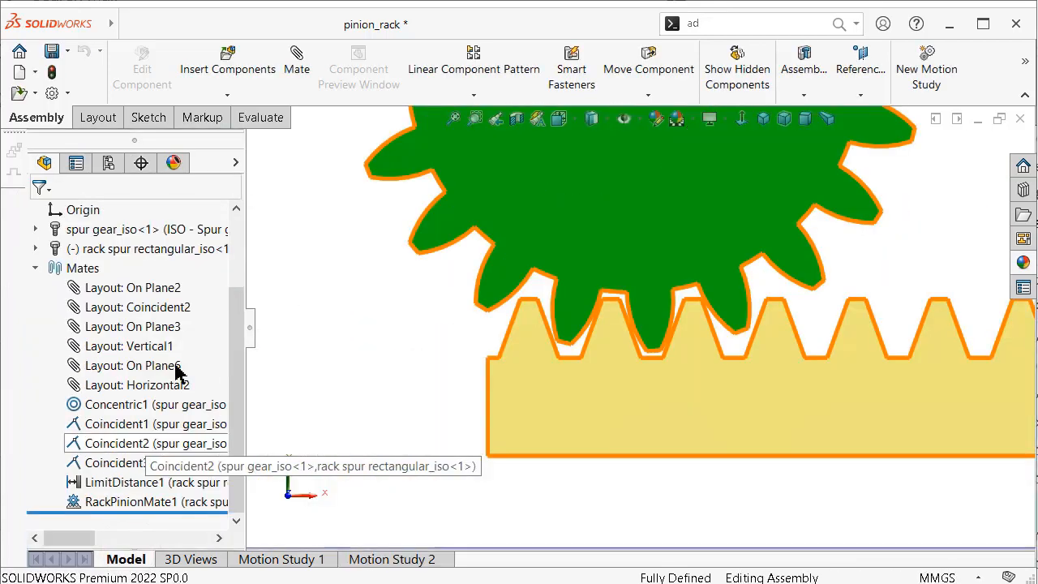
pyautogui.click(140, 485)
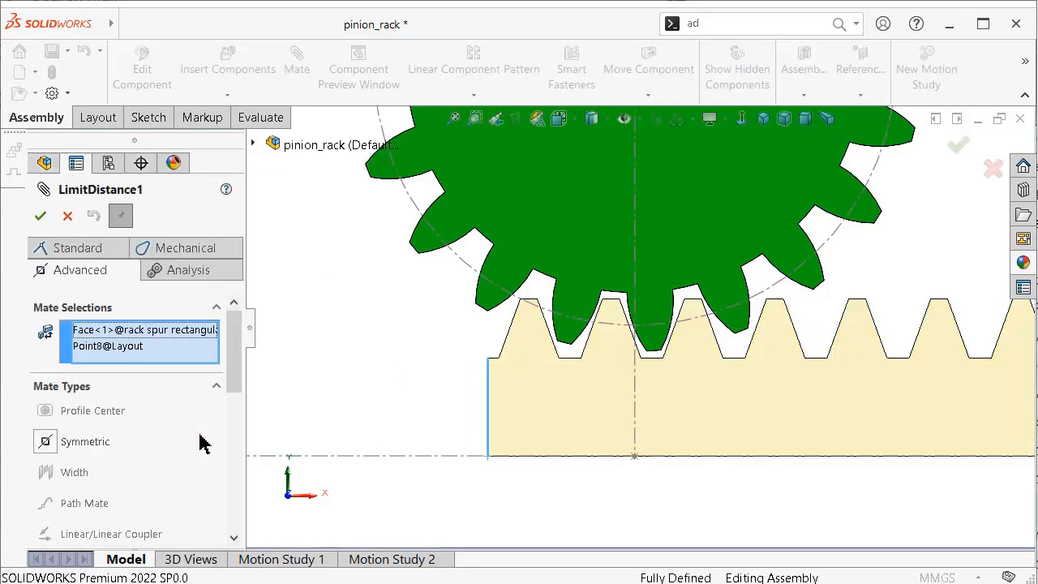
pyautogui.moveTo(235, 385); pyautogui.dragTo(237, 454)
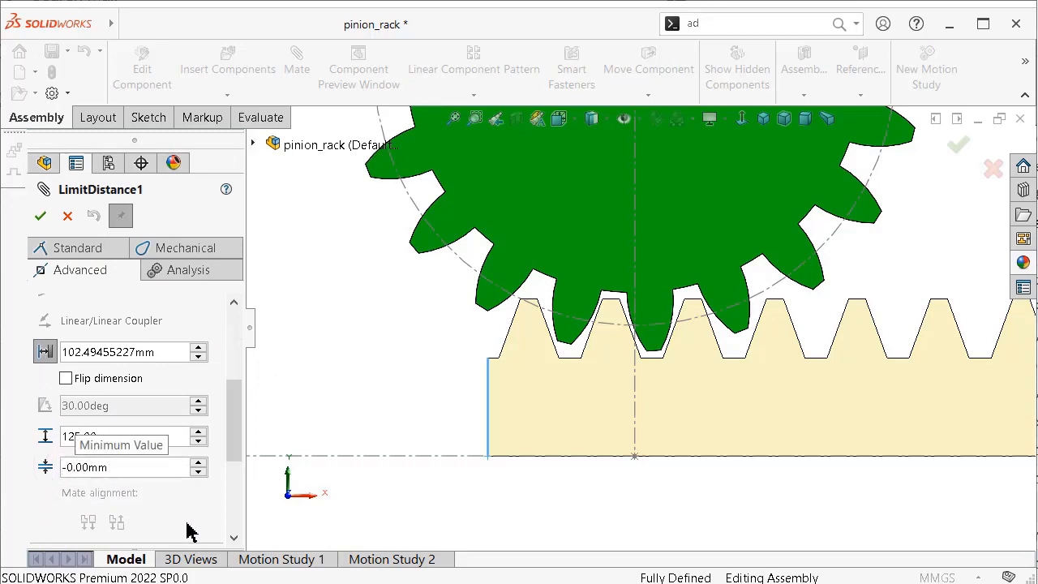
pyautogui.write('125')
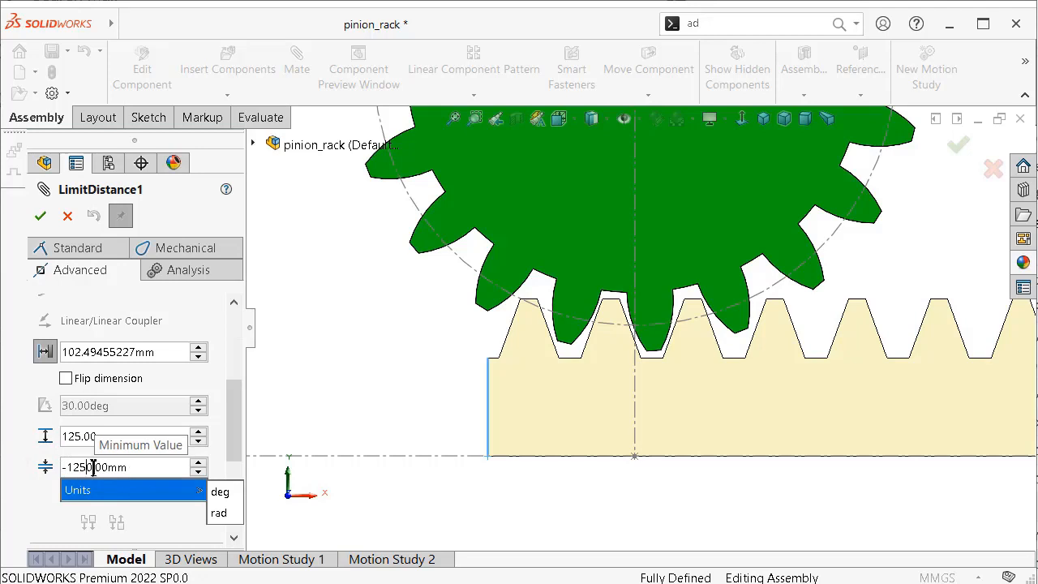
pyautogui.press('Delete')
pyautogui.press('Delete')
pyautogui.click(40, 218)
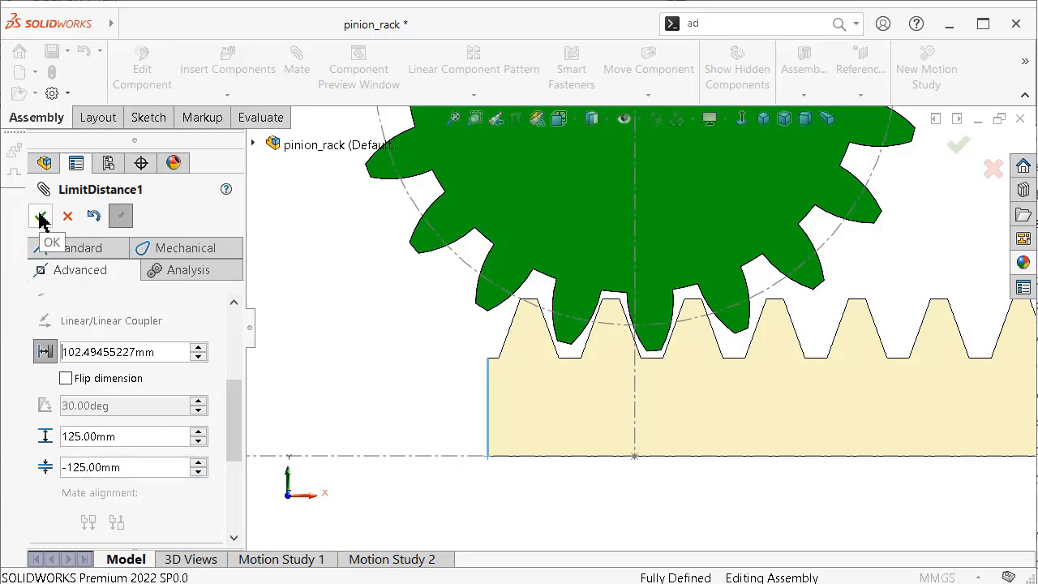
pyautogui.click(41, 217)
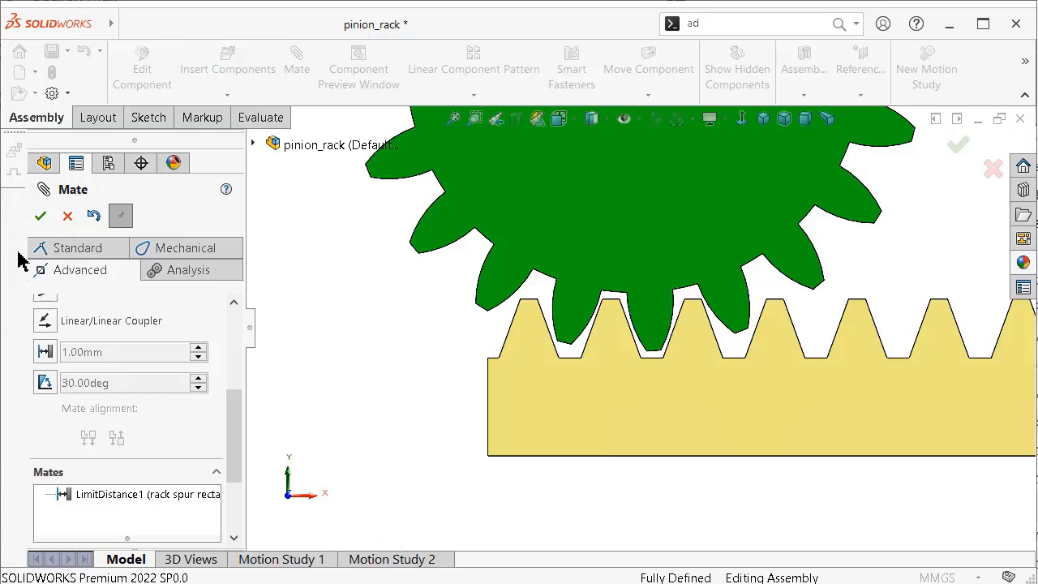
pyautogui.click(40, 215)
# Recalculate Motion Study 2 and stop the playback
pyautogui.click(391, 559)
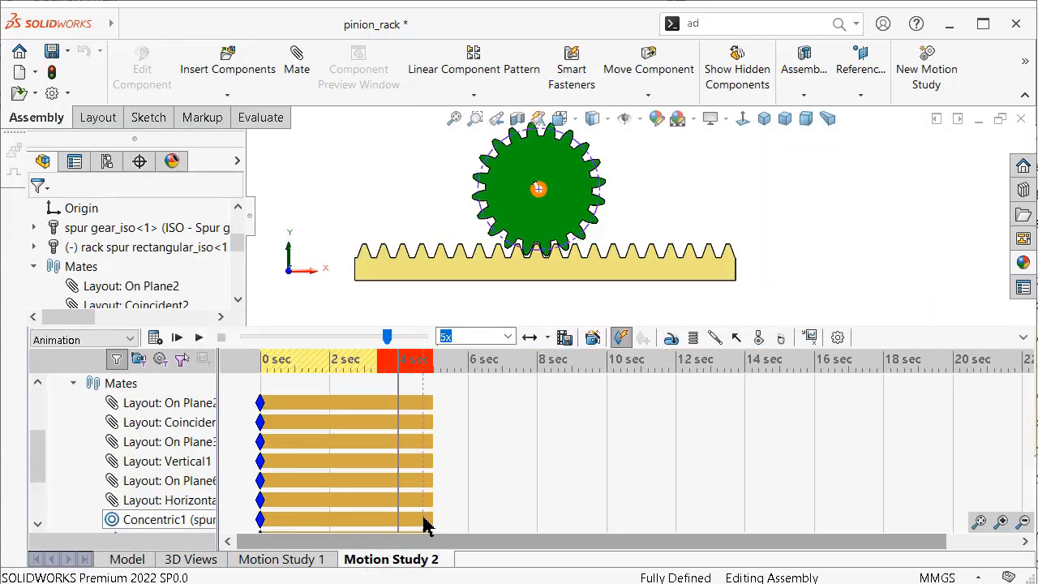
pyautogui.click(155, 338)
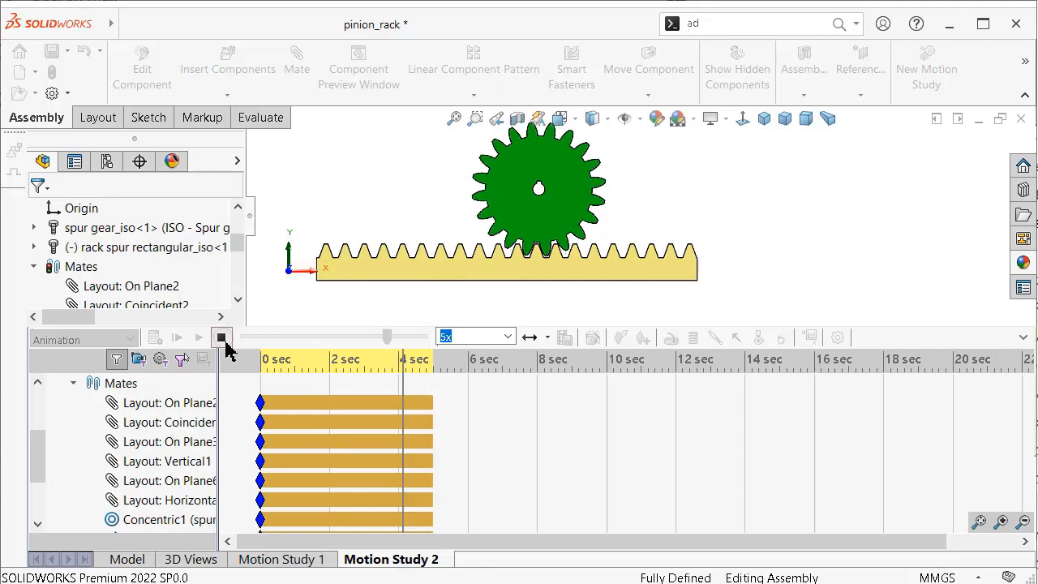
pyautogui.click(222, 337)
# Set the playback speed to 1x and extend the end of Motion Study 2 to 8 seconds
pyautogui.click(508, 339)
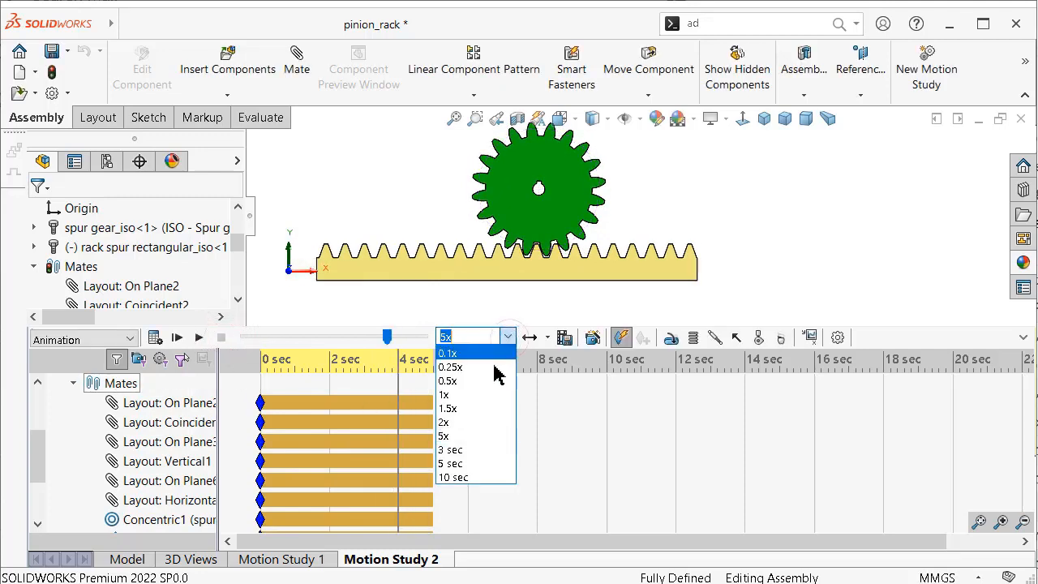
pyautogui.click(460, 395)
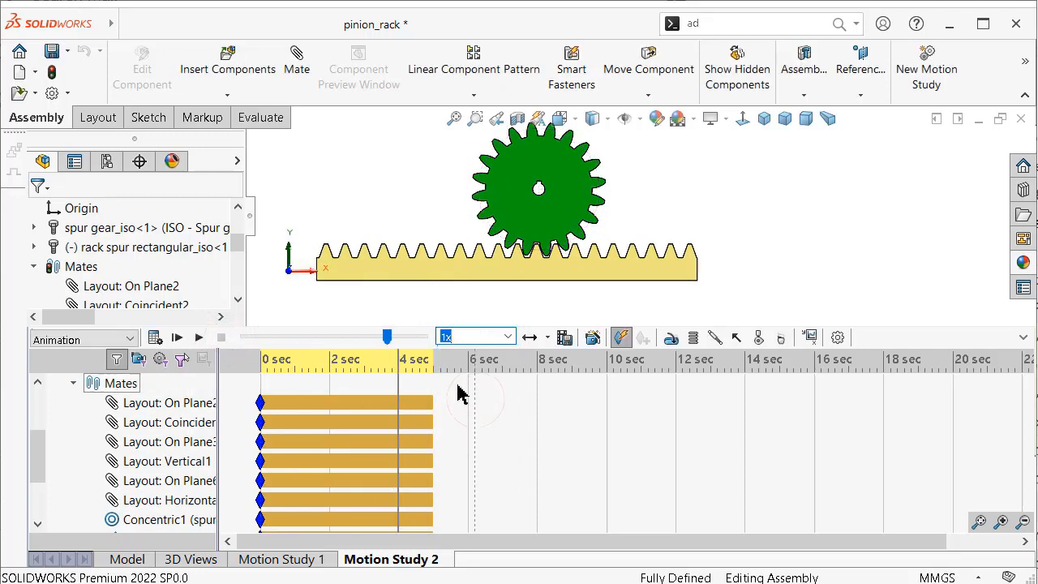
pyautogui.click(1001, 431)
pyautogui.scroll(2, 458, 414)
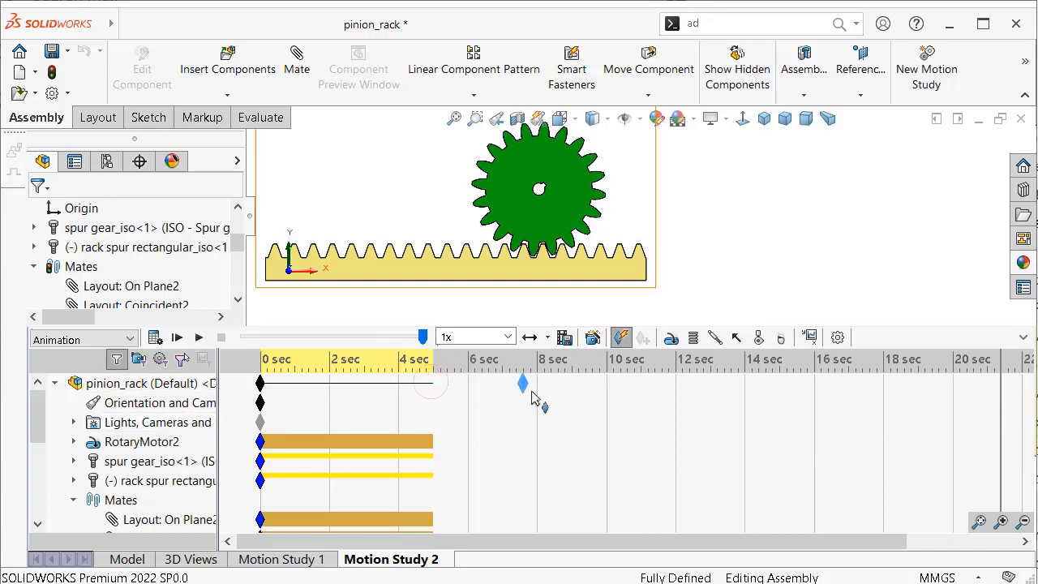
pyautogui.moveTo(536, 398); pyautogui.dragTo(536, 395)
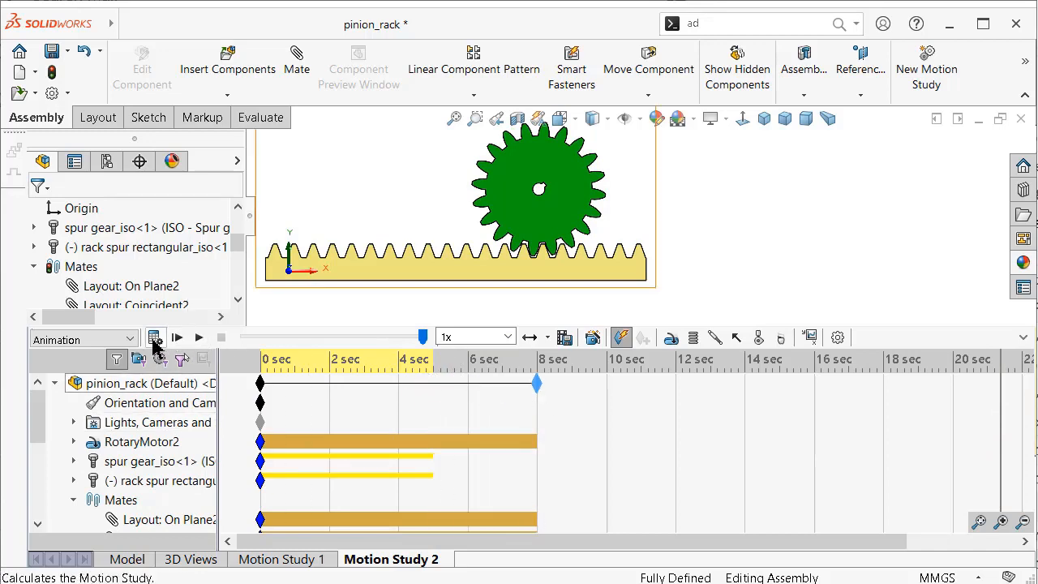
# Recalculate Motion Study 2 with its end time shortened to 7 seconds and stop the playback
pyautogui.click(154, 339)
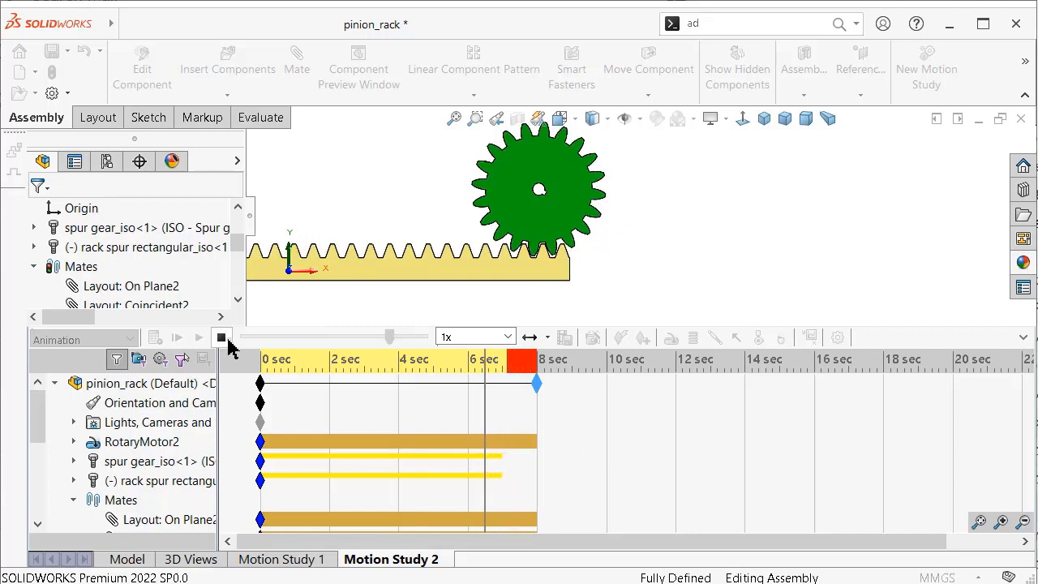
pyautogui.click(221, 337)
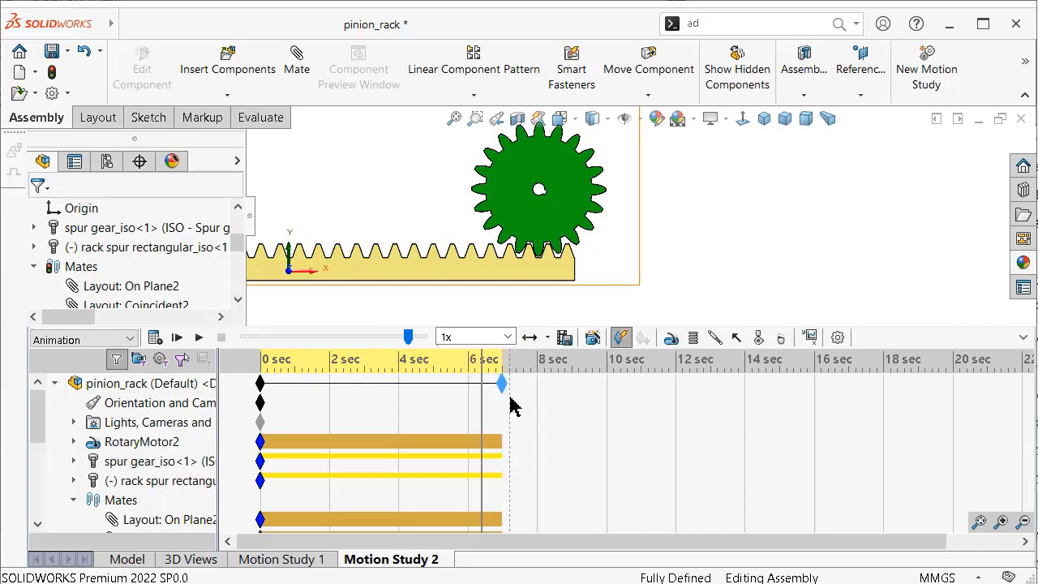
pyautogui.click(155, 338)
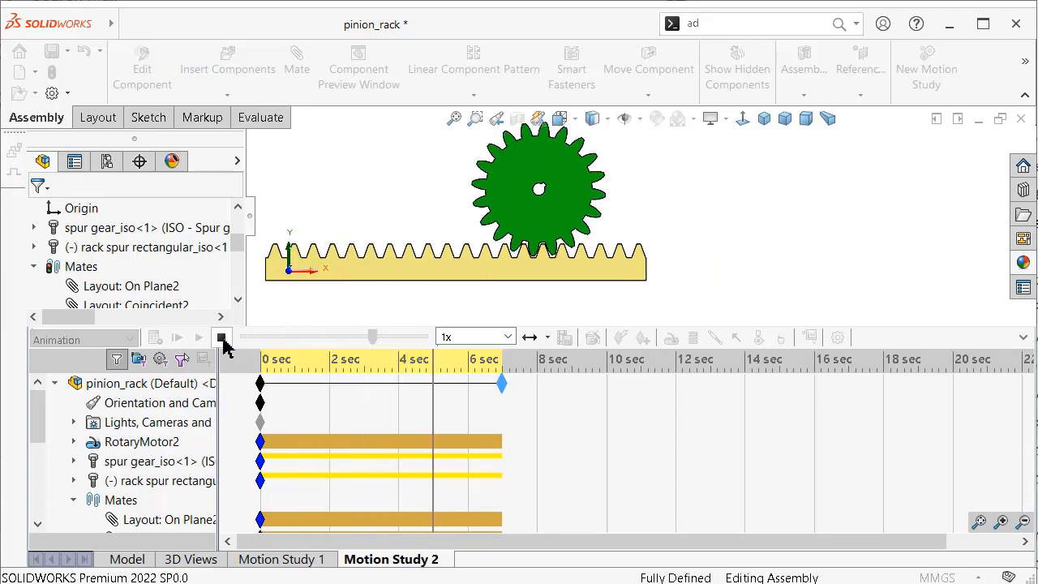
pyautogui.click(221, 336)
# Set the animation frame rate of Motion Study 2 to 20 frames per second and recalculate the study
pyautogui.click(838, 337)
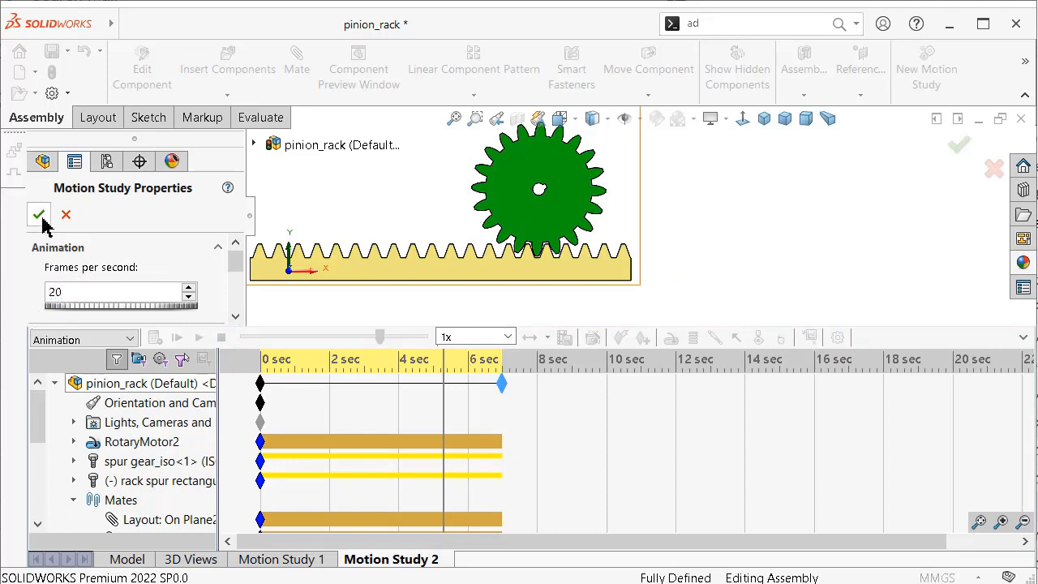
pyautogui.click(39, 216)
pyautogui.click(156, 337)
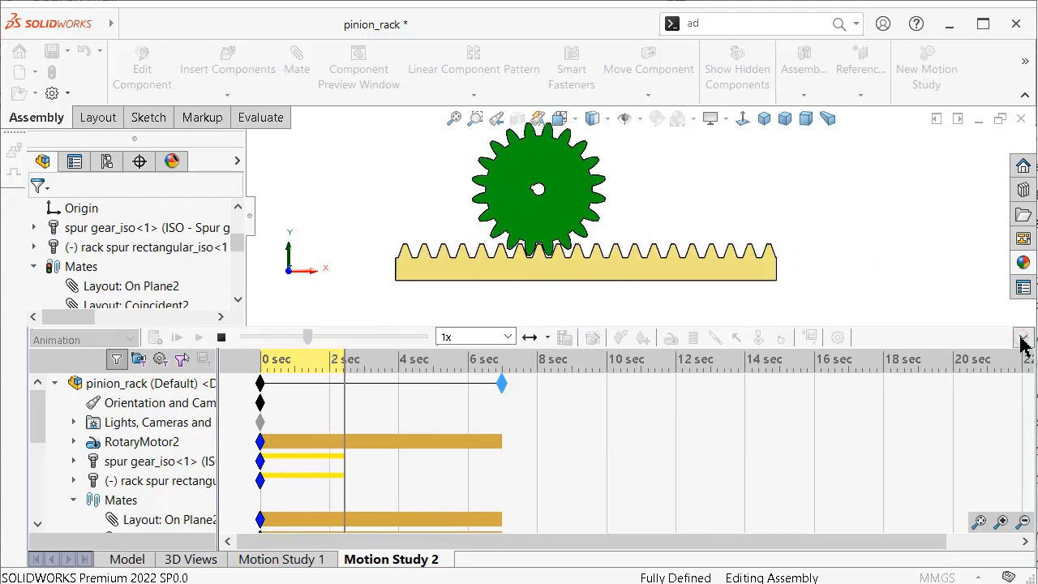
# Collapse the motion study timeline and the feature tree to view the running rack and pinion animation in the enlarged graphics area
pyautogui.click(1023, 338)
pyautogui.click(251, 319)
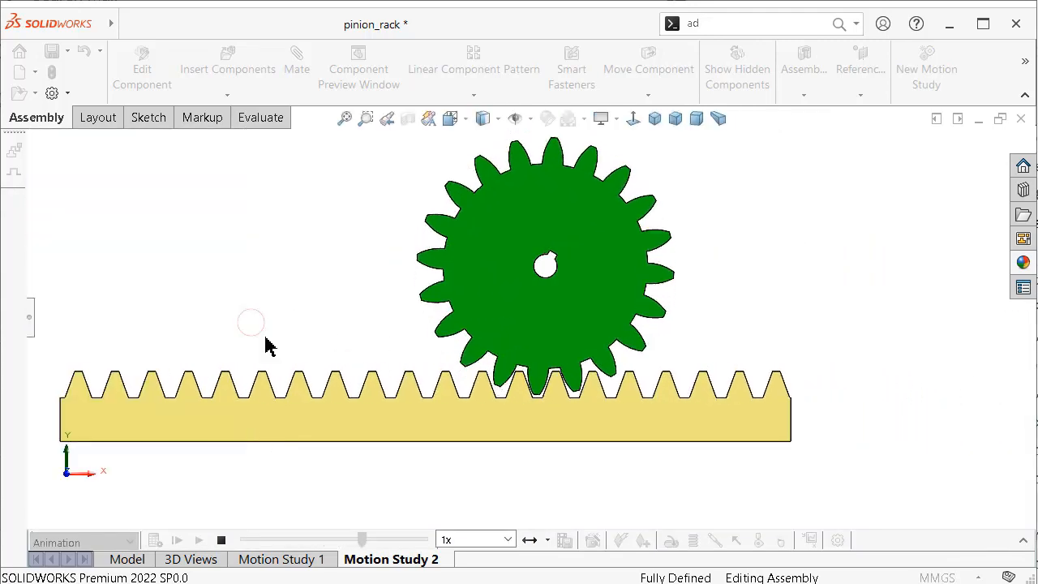